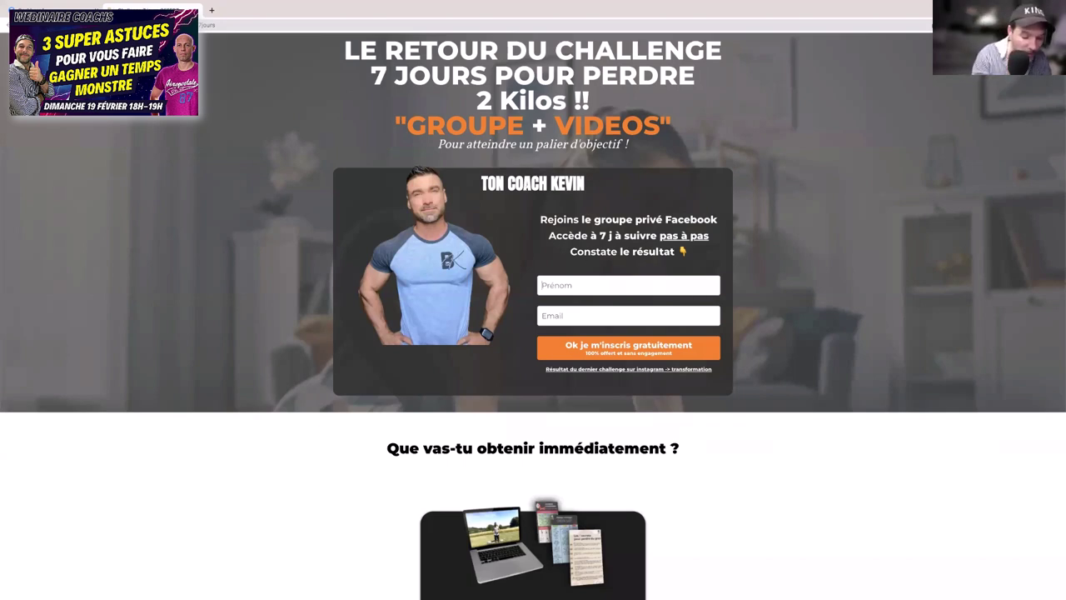
- Fill the landing-page sign-up form with a test first name and e-mail, then view the funnel list
type("Ginette")
key("Tab")
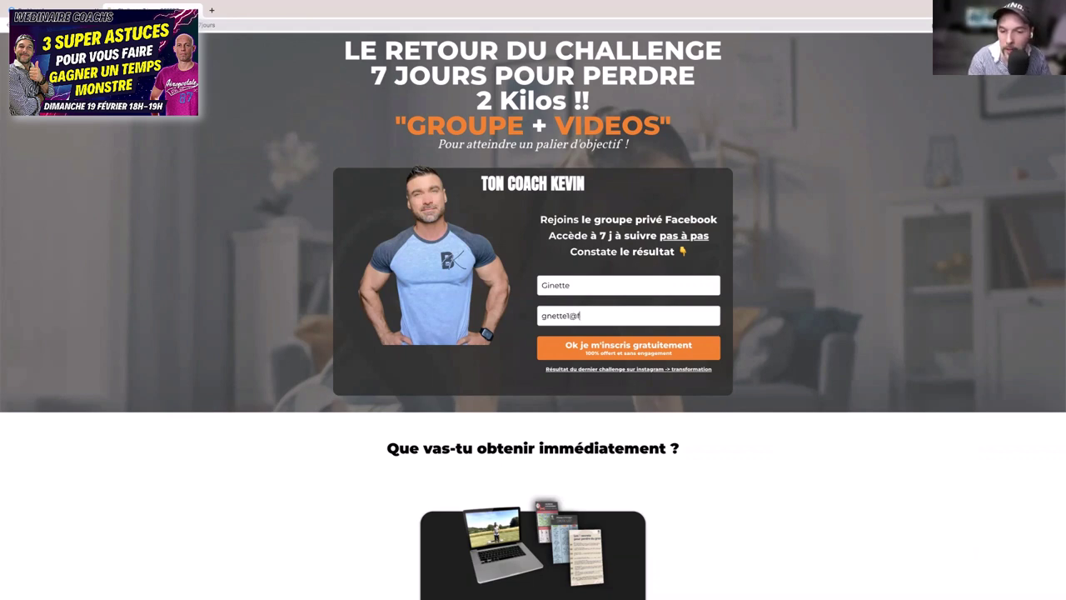
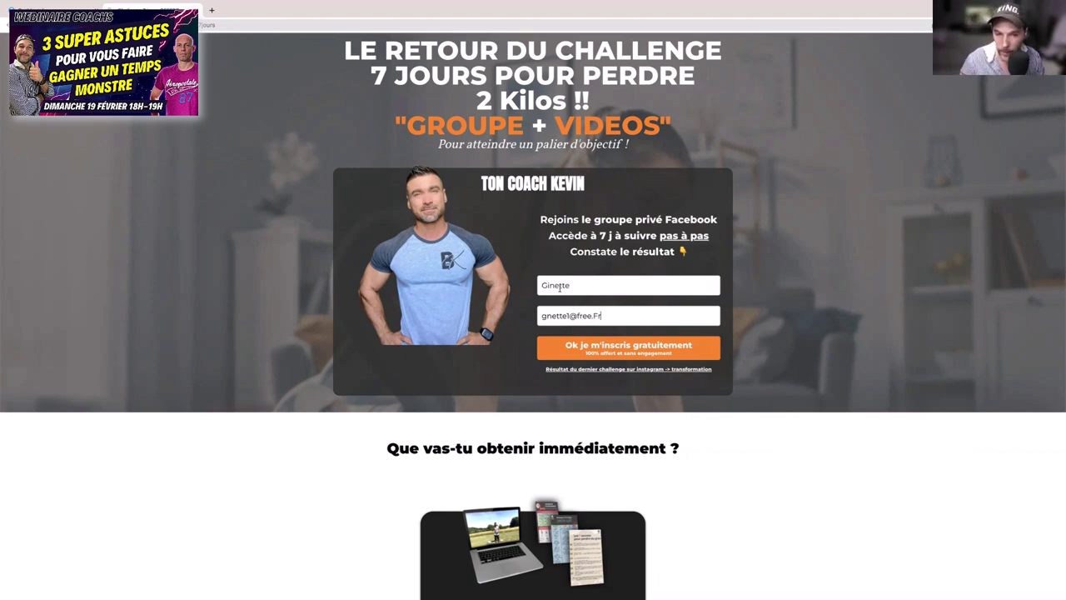
left_click_drag(571, 316, 536, 313)
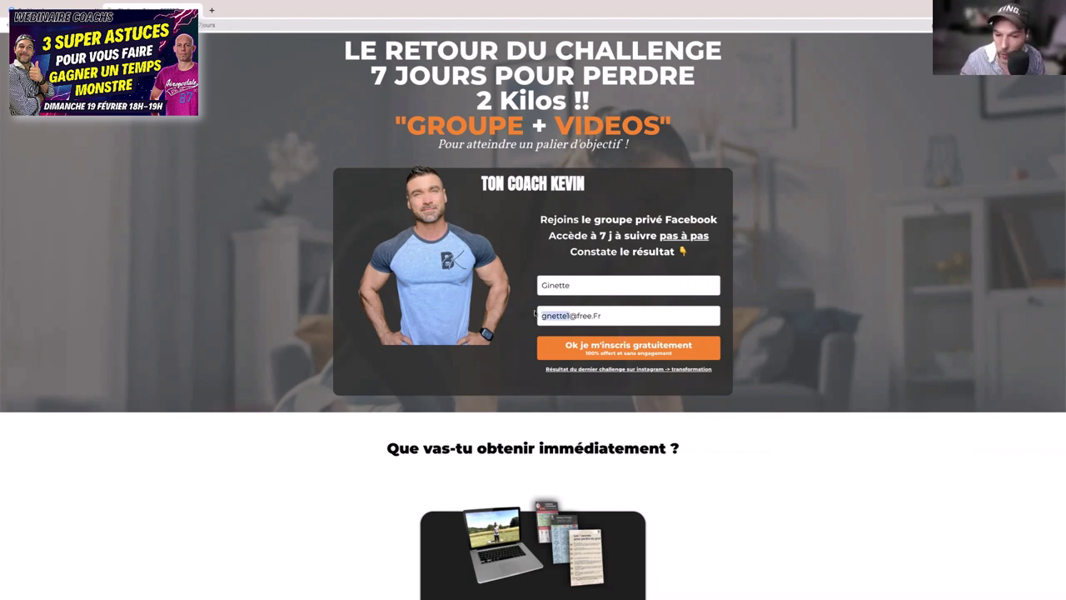
left_click(536, 313)
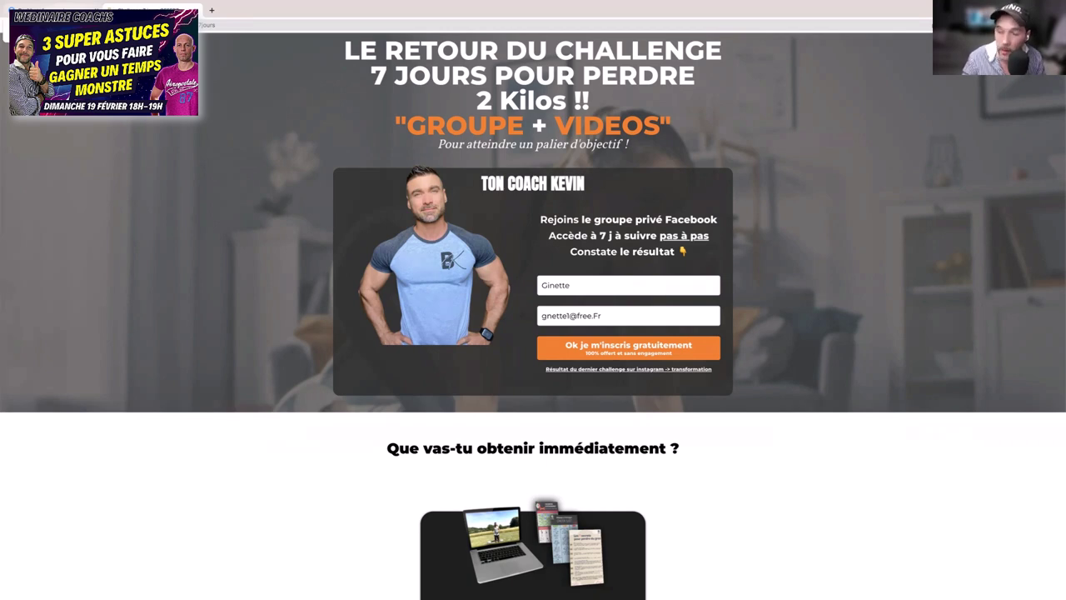
left_click(125, 10)
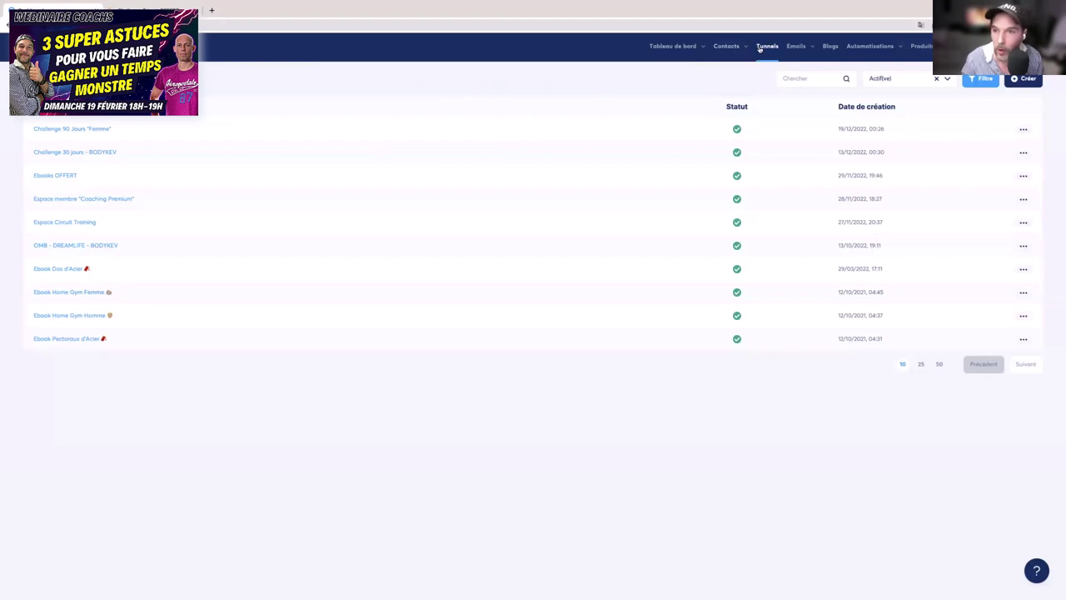
- Open the 'Inscription sur la page (optin)' automation rule of the OMB - DREAMLIFE - BODYKEV funnel
left_click(150, 8)
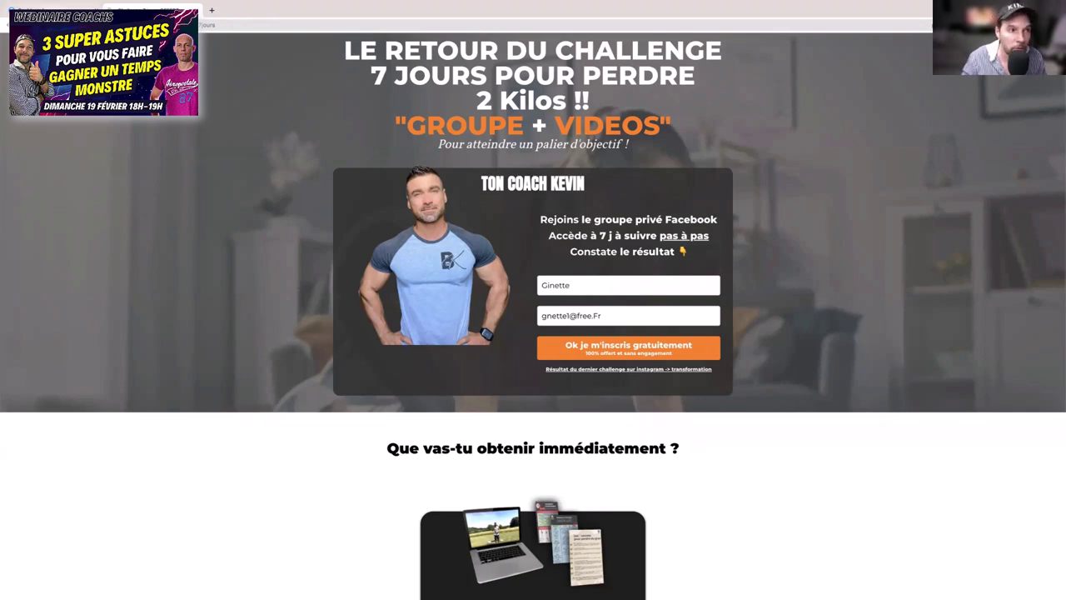
left_click(52, 8)
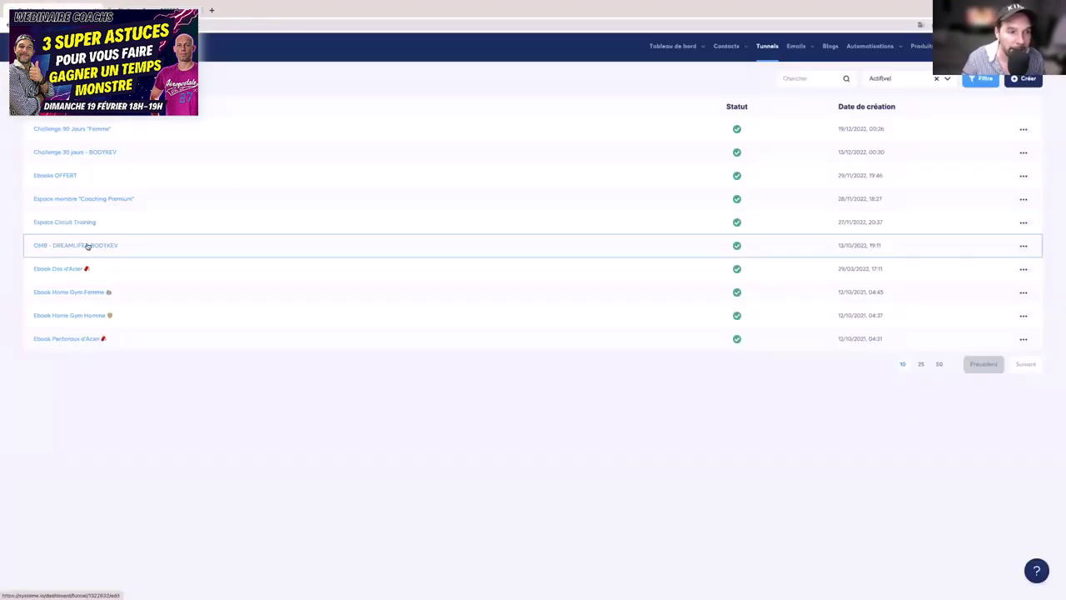
left_click(86, 245)
left_click(284, 109)
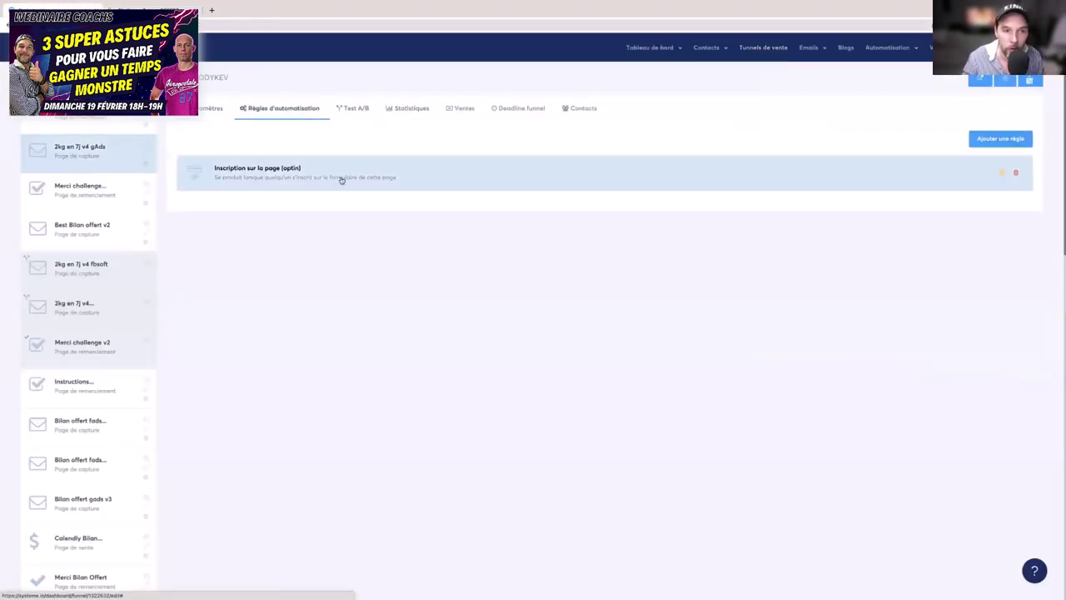
left_click(320, 181)
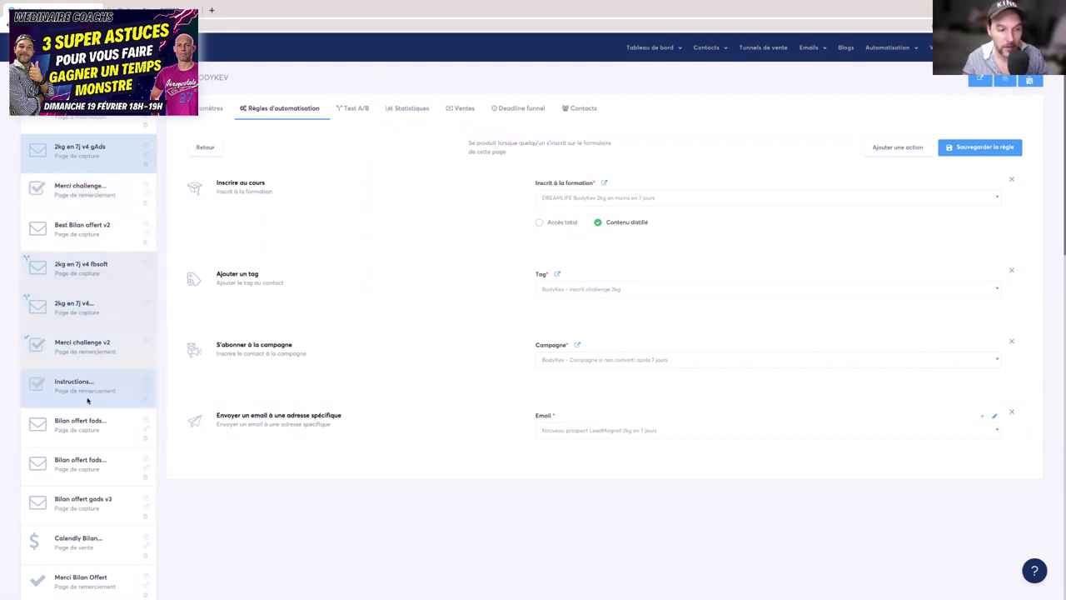
- Review the automation rules of the Instructions and Merci challenge v2 funnel steps
scroll(79, 350, "down", 3)
scroll(87, 325, "up", 1)
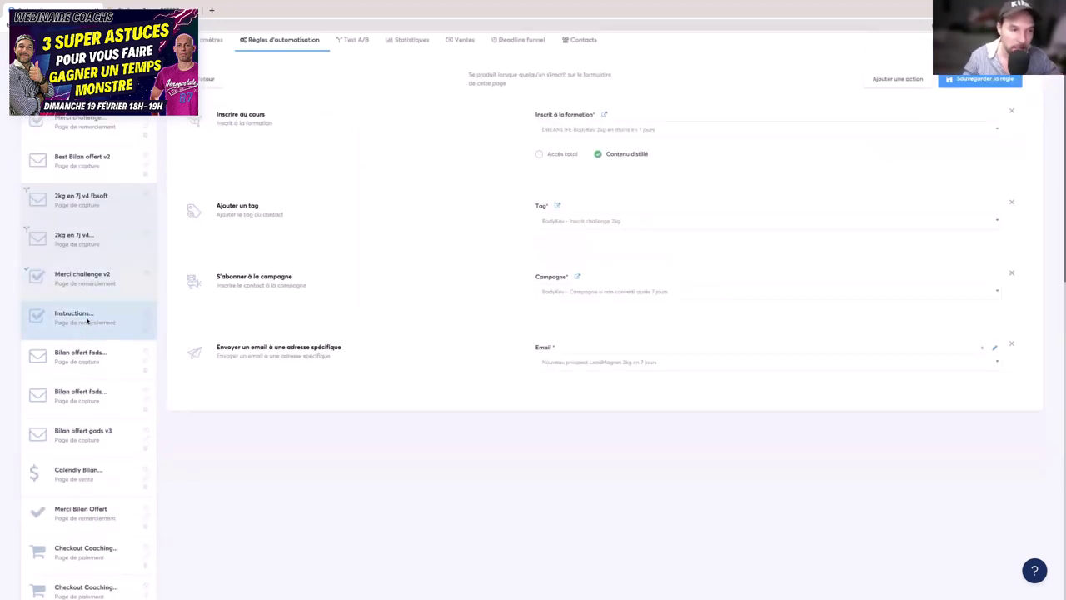
left_click(87, 320)
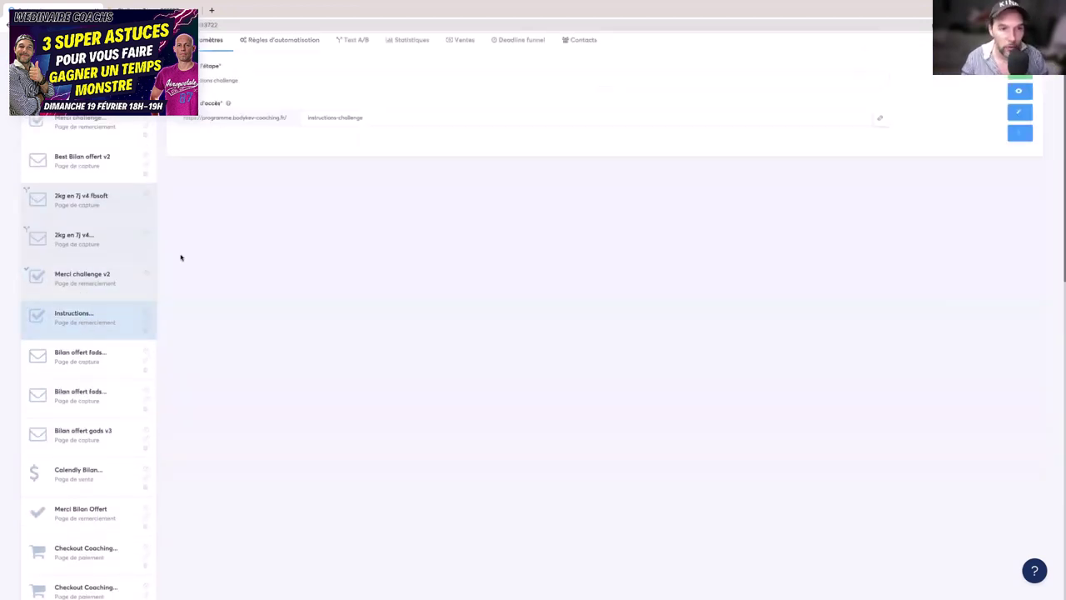
left_click(300, 91)
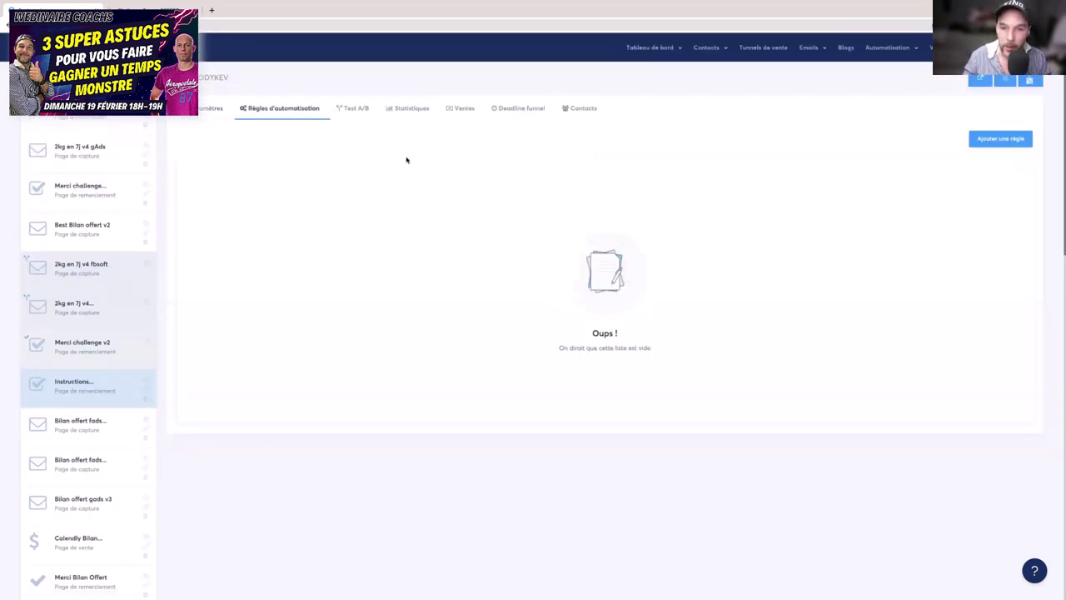
left_click(100, 342)
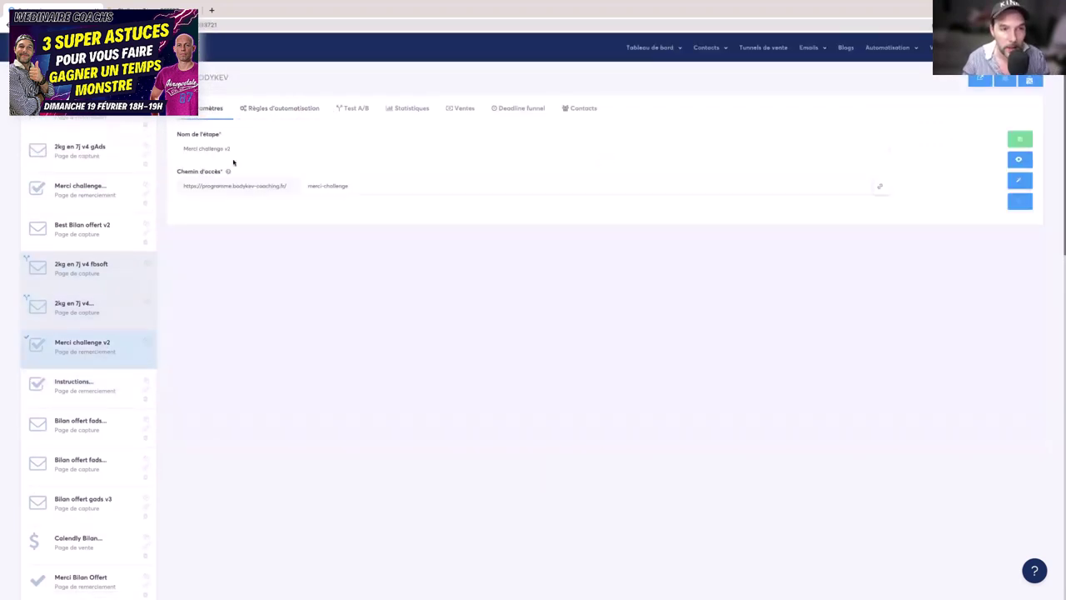
left_click(268, 109)
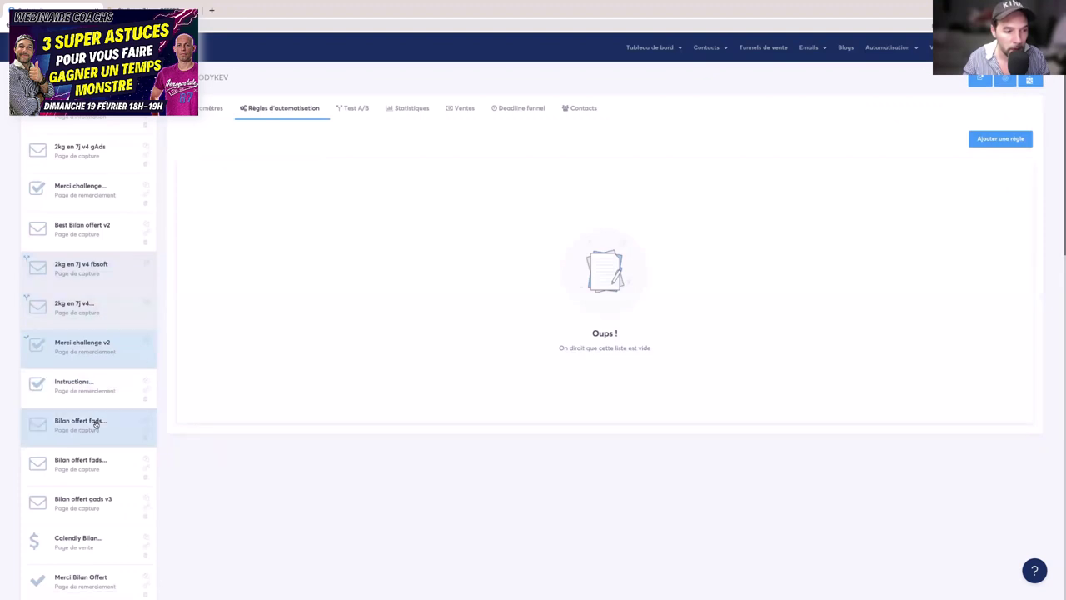
- Open the Page visitée automation rule of the Merci Bilan Offert step
scroll(98, 460, "down", 2)
left_click(95, 462)
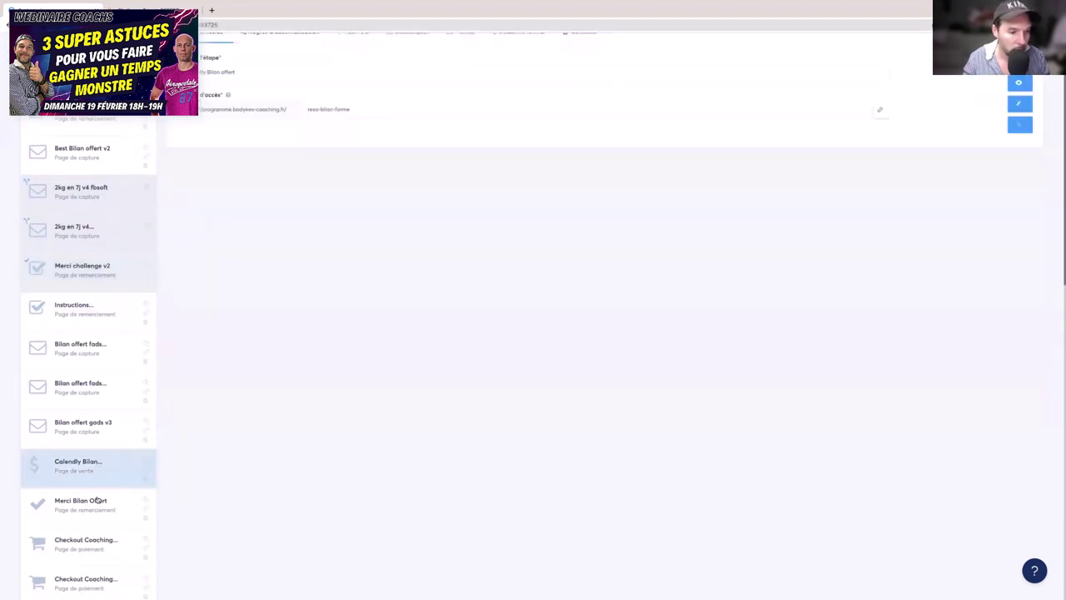
left_click(98, 499)
scroll(291, 133, "up", 1)
left_click(286, 78)
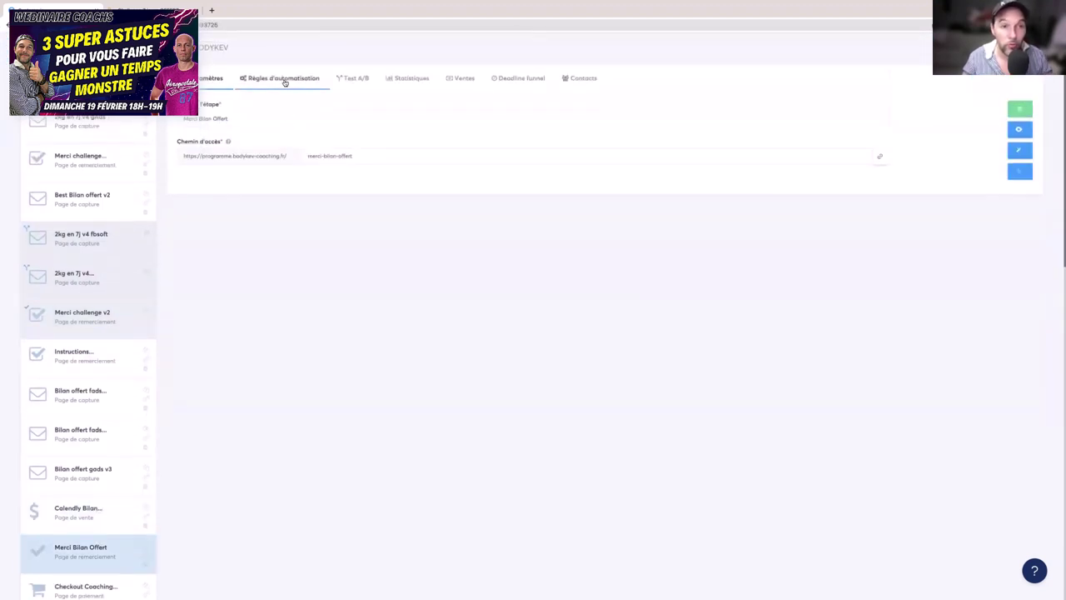
scroll(359, 114, "up", 1)
left_click(369, 174)
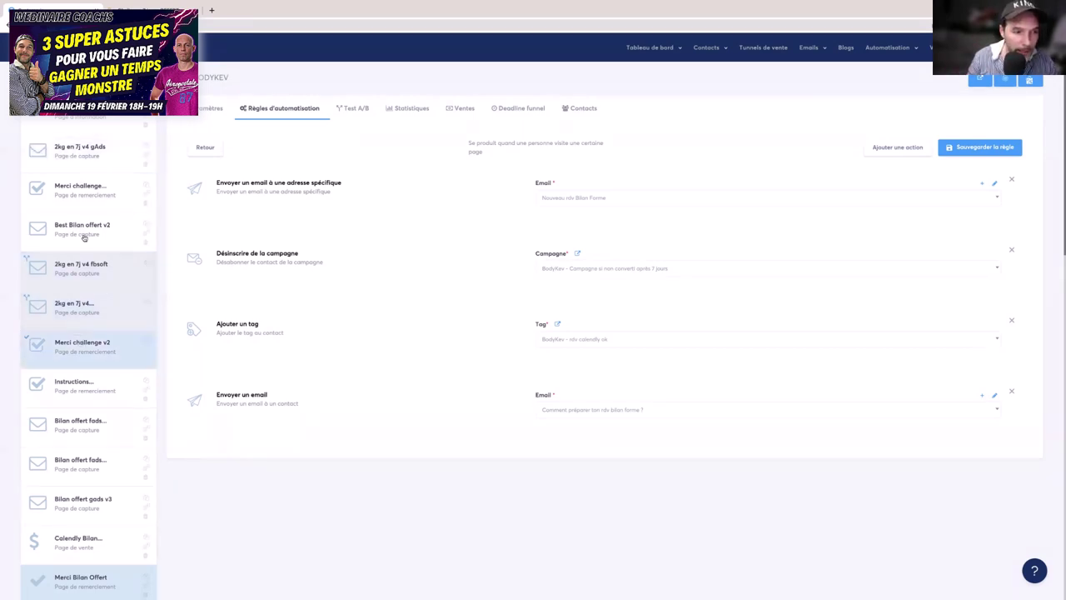
- Switch to the desktop space showing the back-training PDF in Adobe Acrobat
scroll(116, 343, "down", 1)
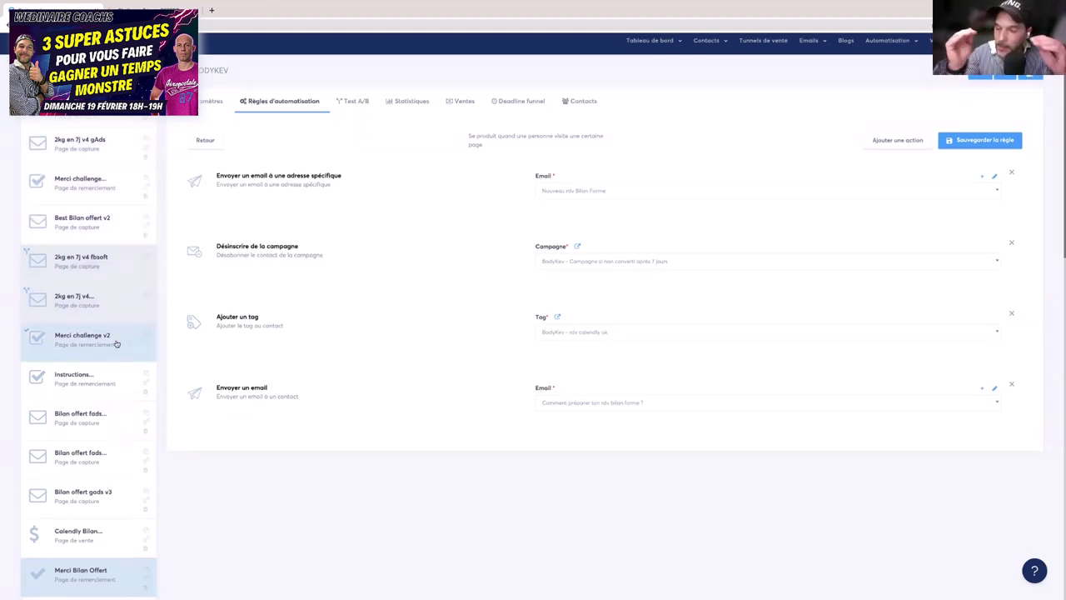
scroll(277, 308, "up", 1)
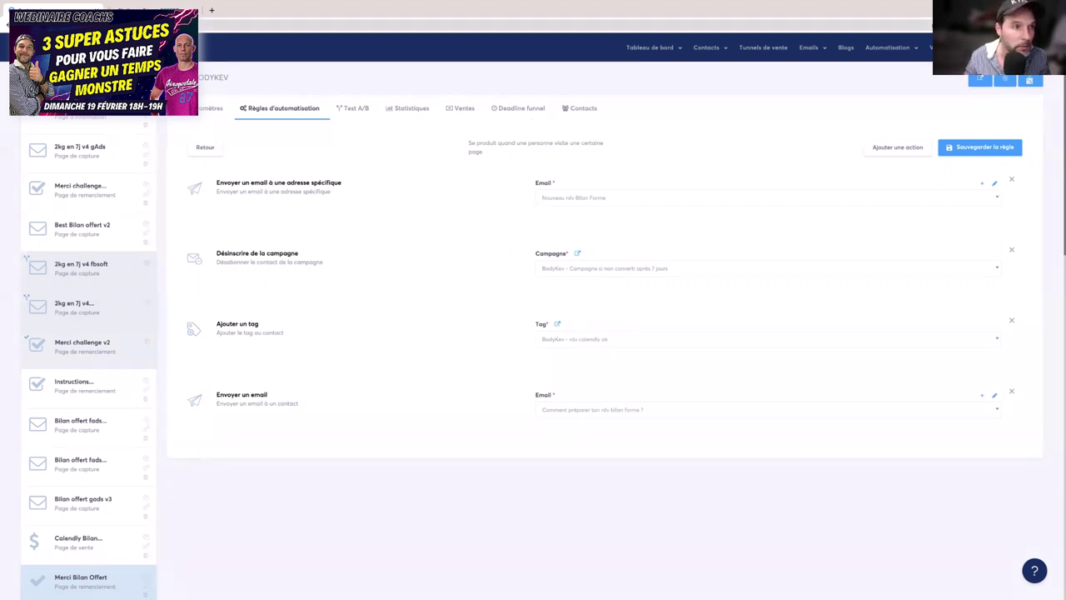
mouse_move(192, 4)
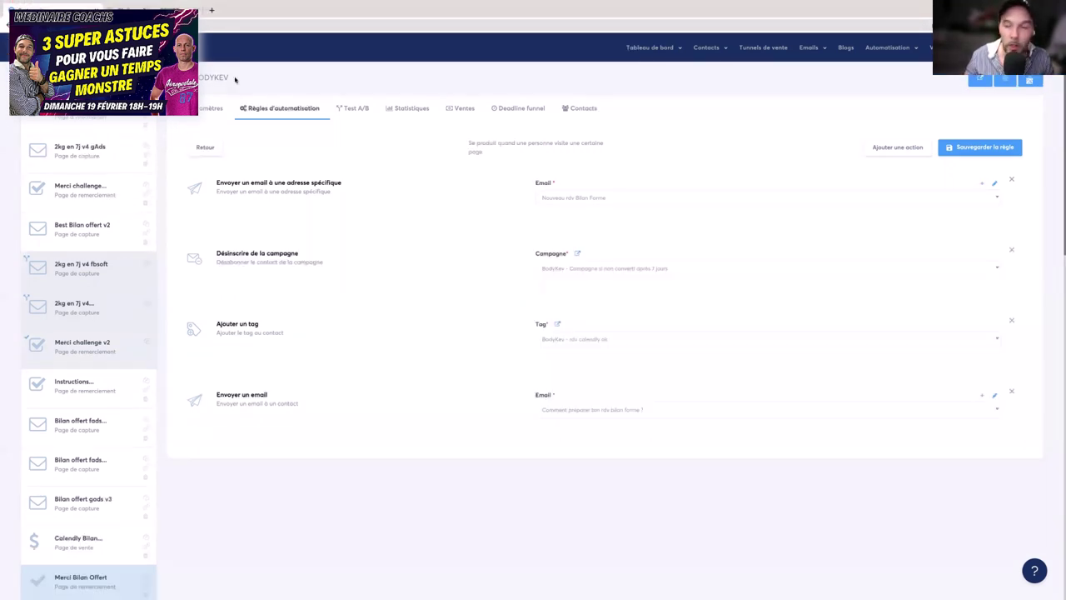
key("ctrl+Left")
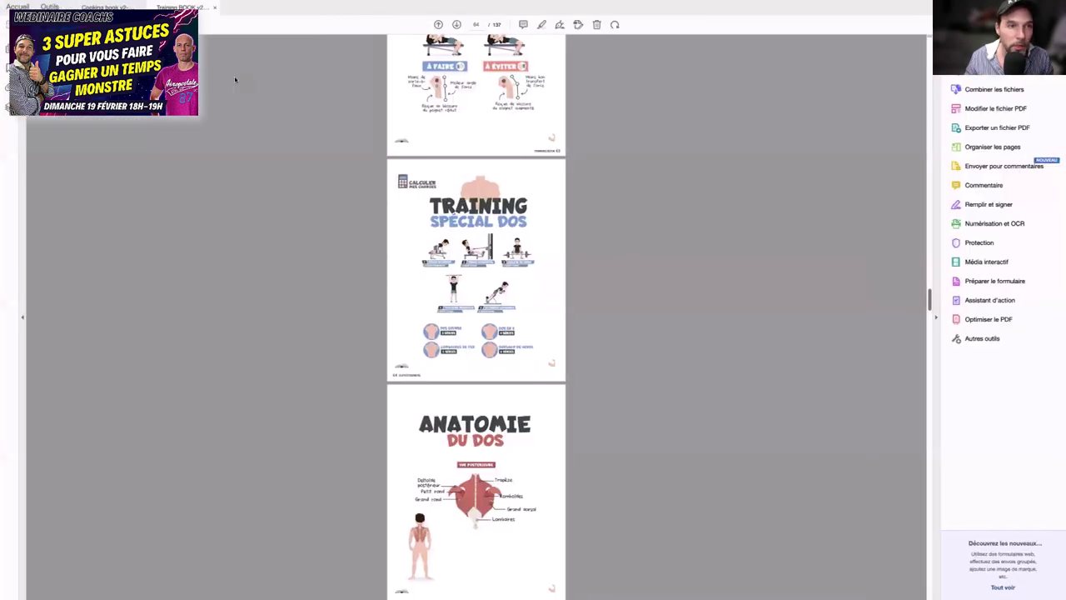
- Move through desktop spaces to Chrome and bring up the 'Hello les coachs !' webinar form tab
key("ctrl+Left")
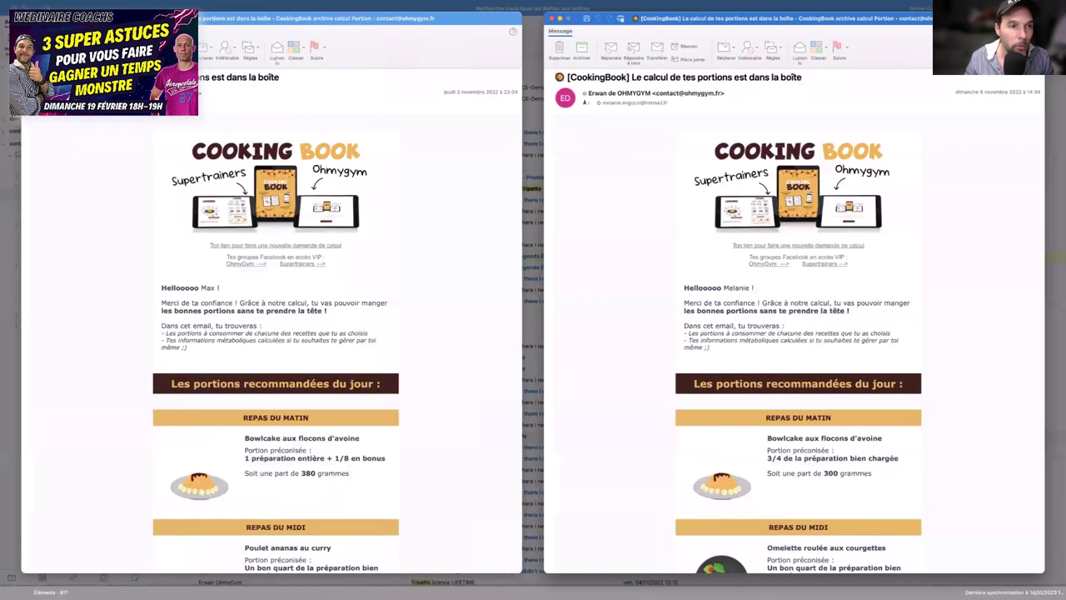
key("ctrl+Left")
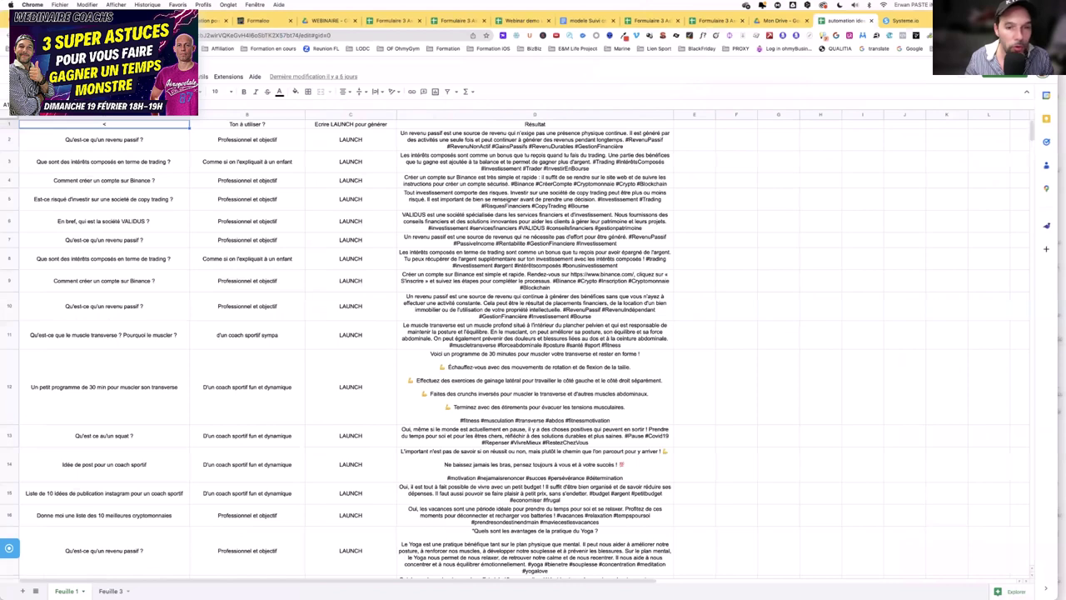
key("super+2")
key("super+1")
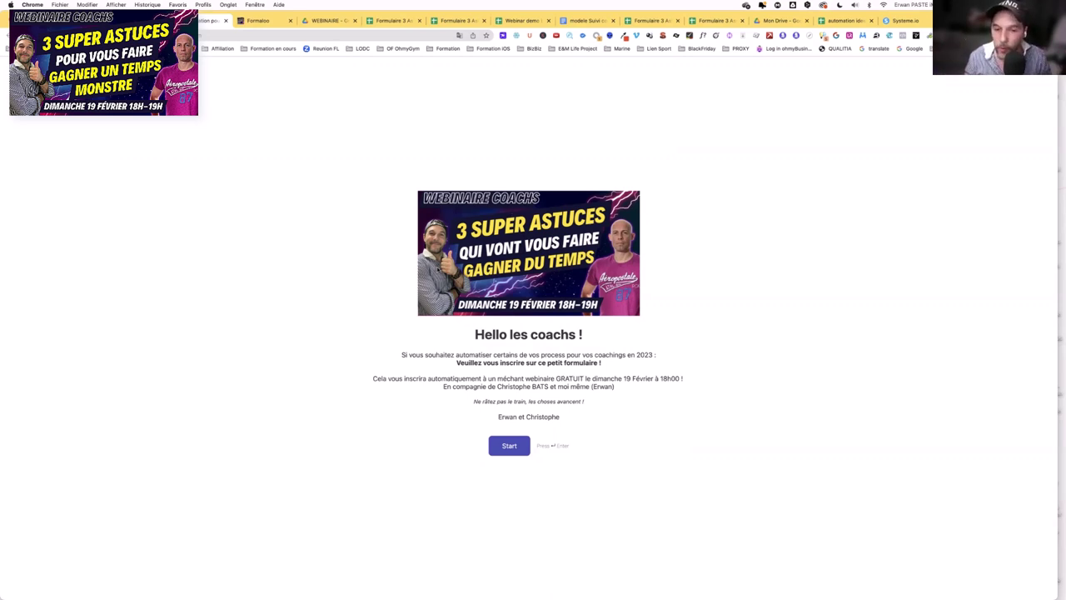
- Start the webinar form and answer the first-name, last-name and next questions with placeholder text
left_click(511, 446)
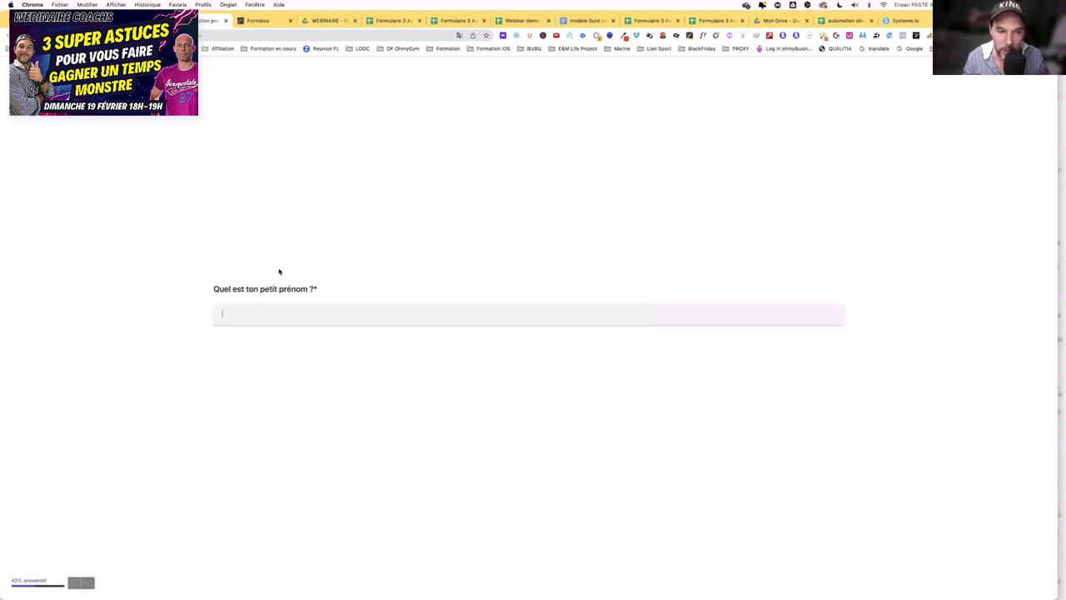
left_click(355, 314)
type("kdsjfslkdjf")
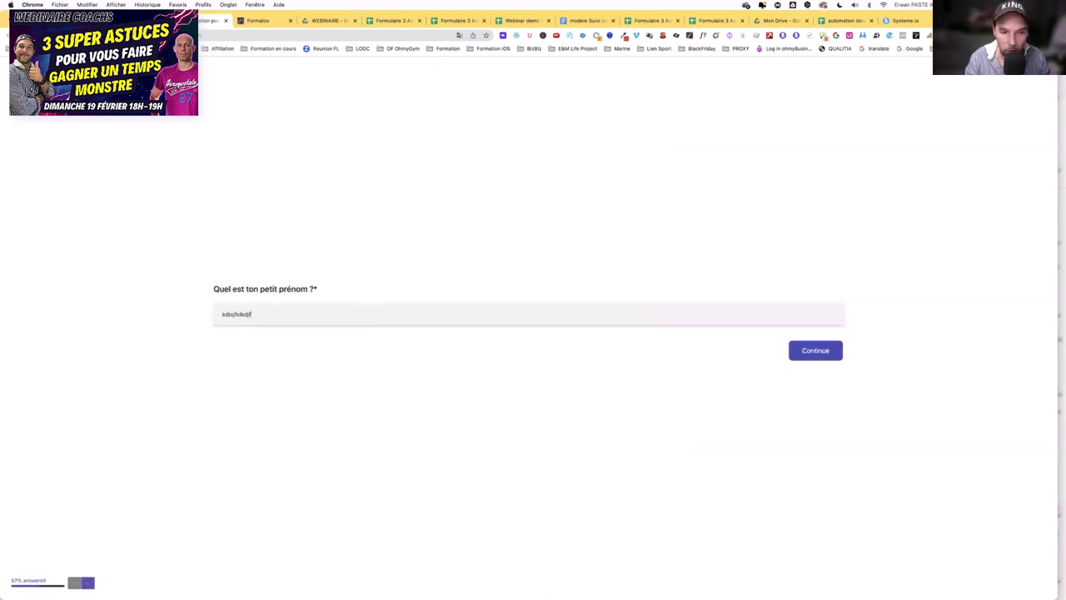
left_click(795, 350)
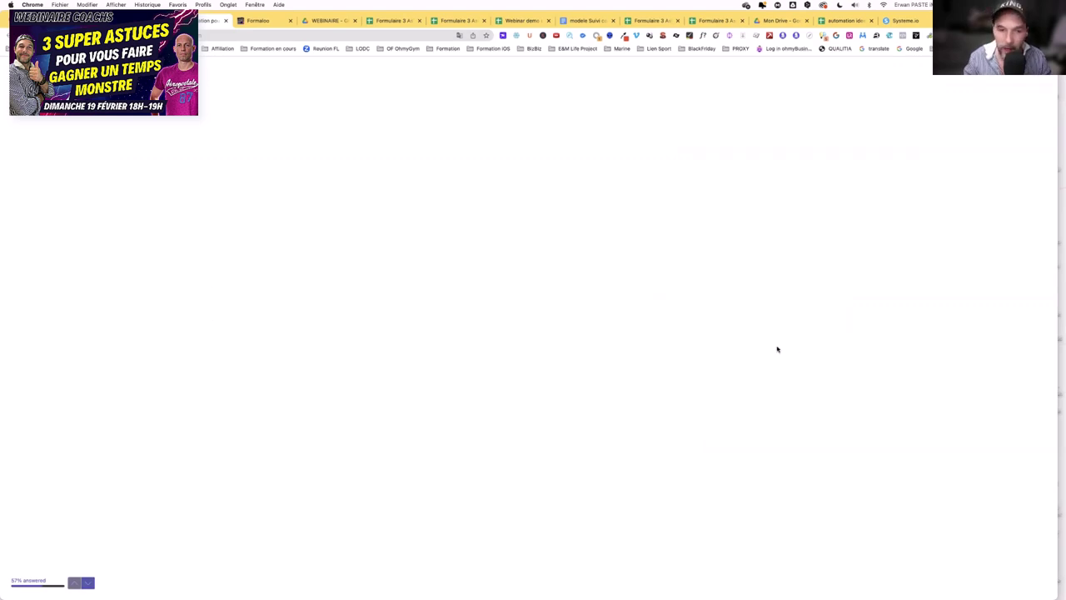
left_click(516, 314)
type("sdfsdfsd")
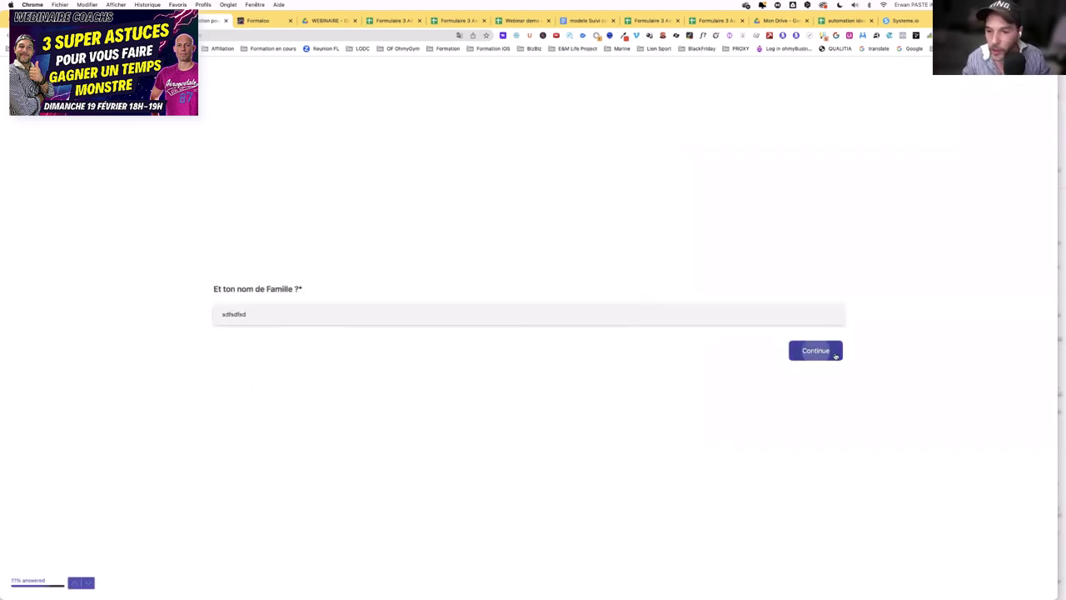
left_click(836, 355)
left_click(543, 324)
type("sdfsdf")
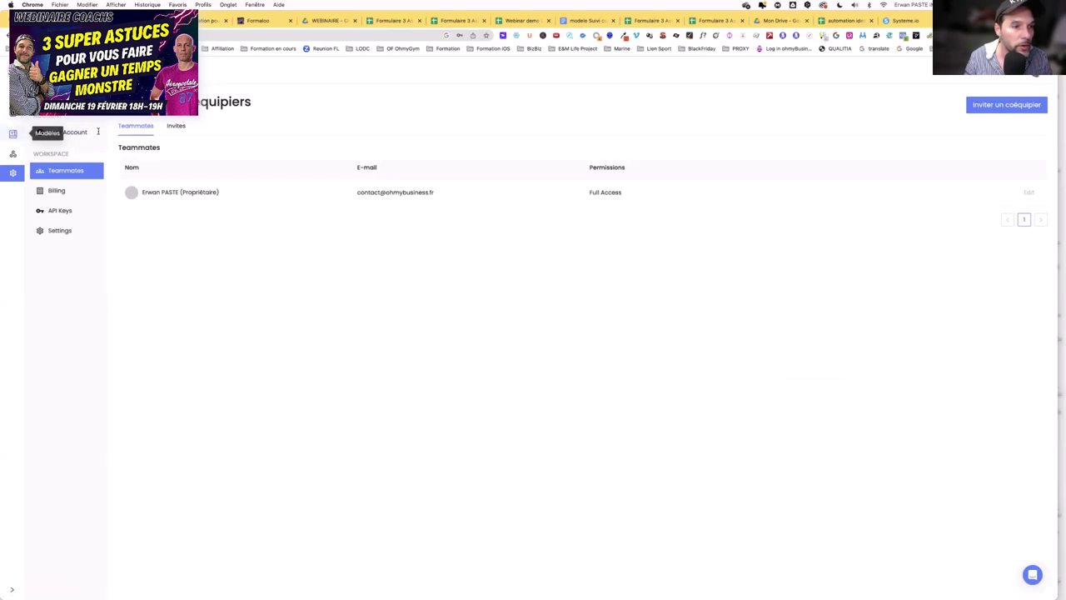
- Open one attendee's completed invitation in Crove's Documents and highlight their personalised name
left_click(13, 136)
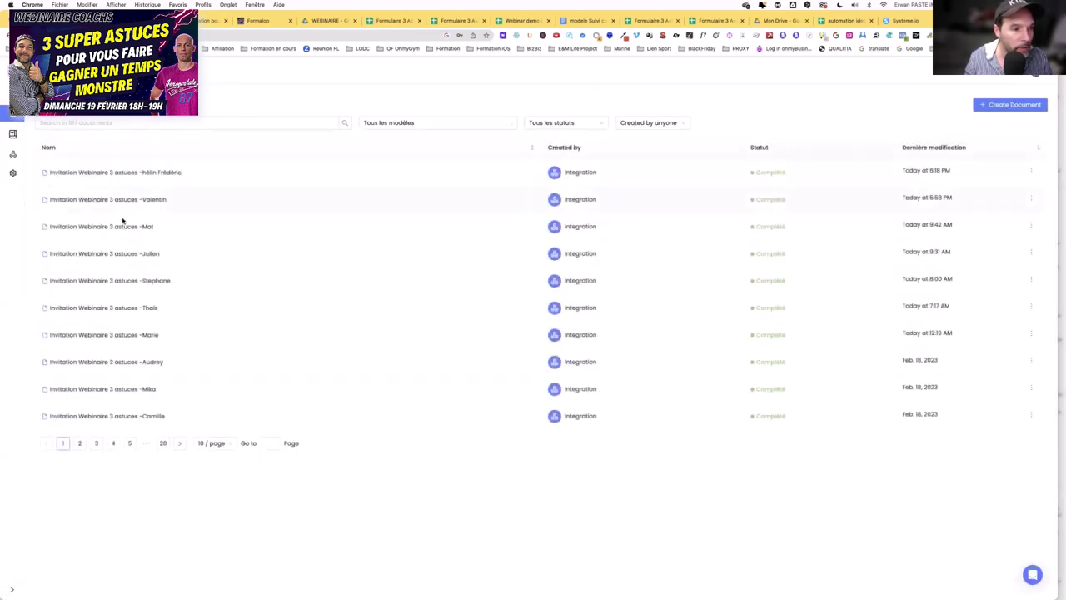
left_click(124, 232)
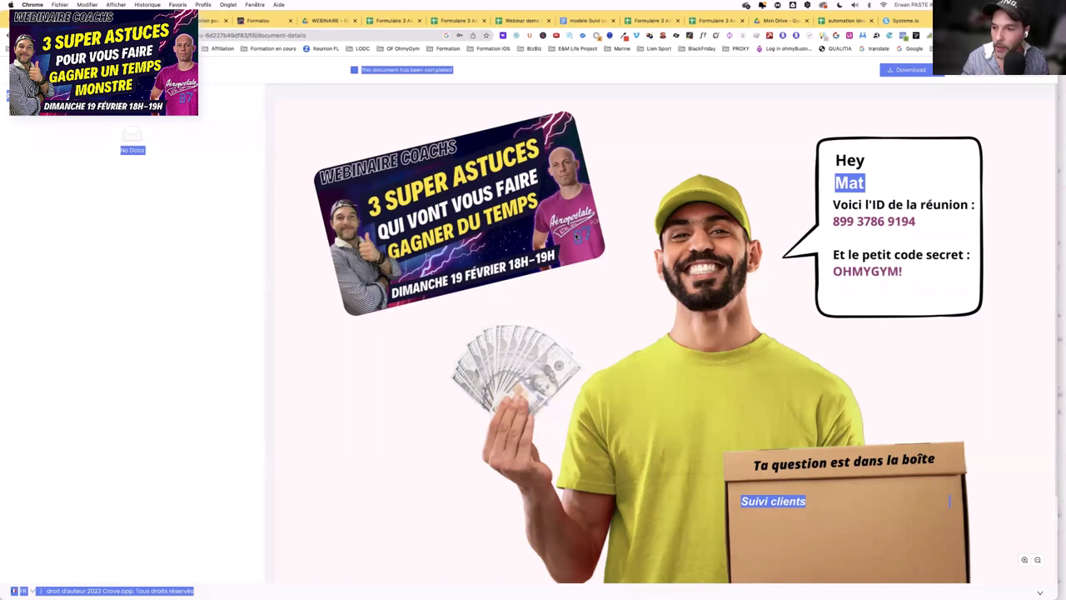
scroll(617, 235, "right", 5)
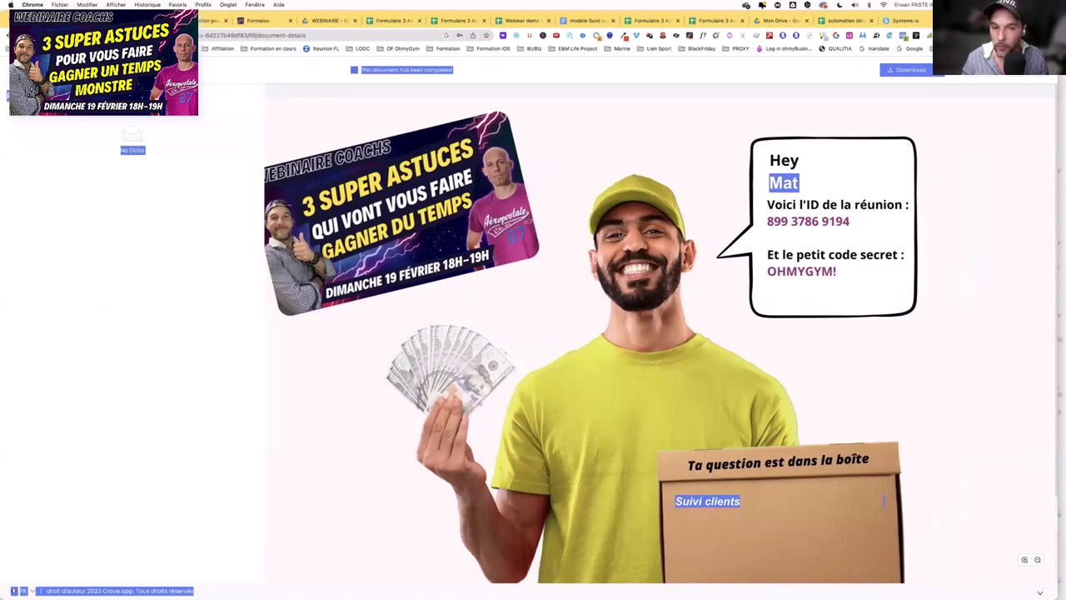
scroll(620, 235, "left", 1)
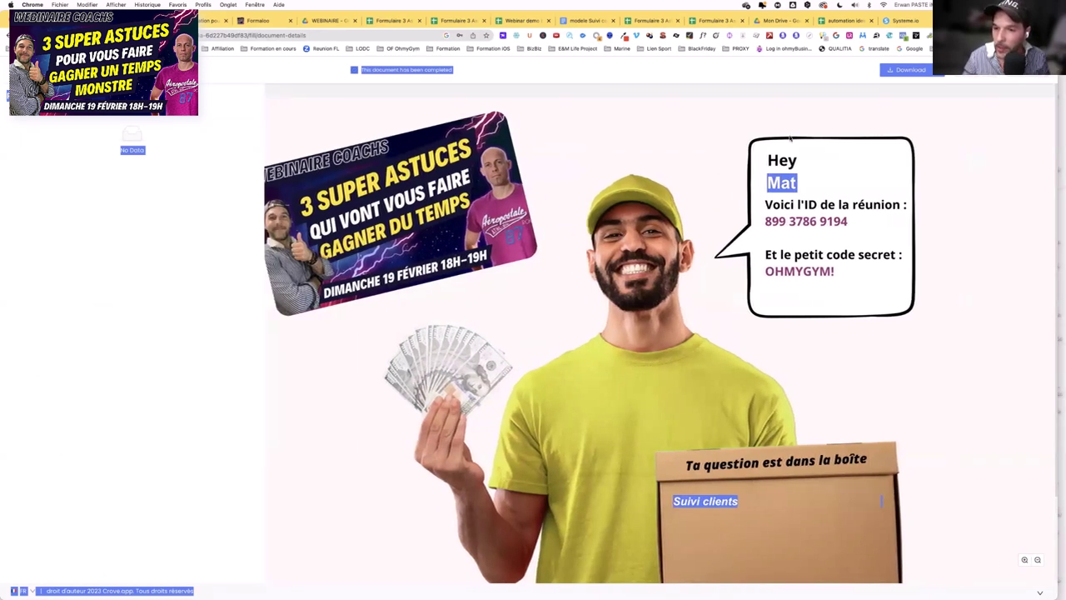
left_click(794, 184)
double_click(783, 183)
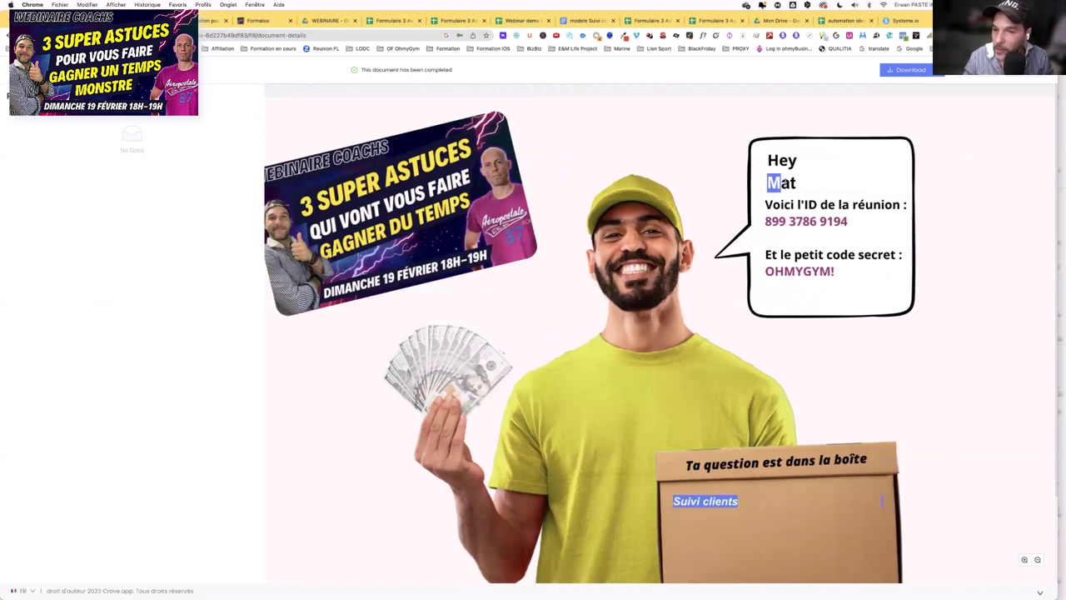
left_click(798, 185)
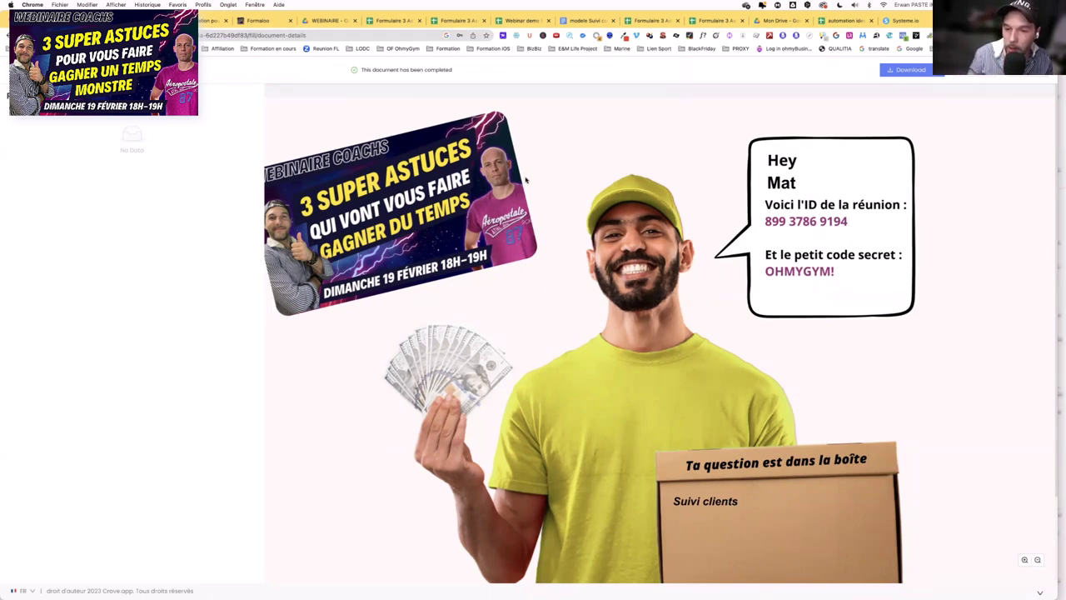
- Show the 'modele Suivi coaching' bilan template, then the BILAN FORME questionnaire tab
left_click(583, 18)
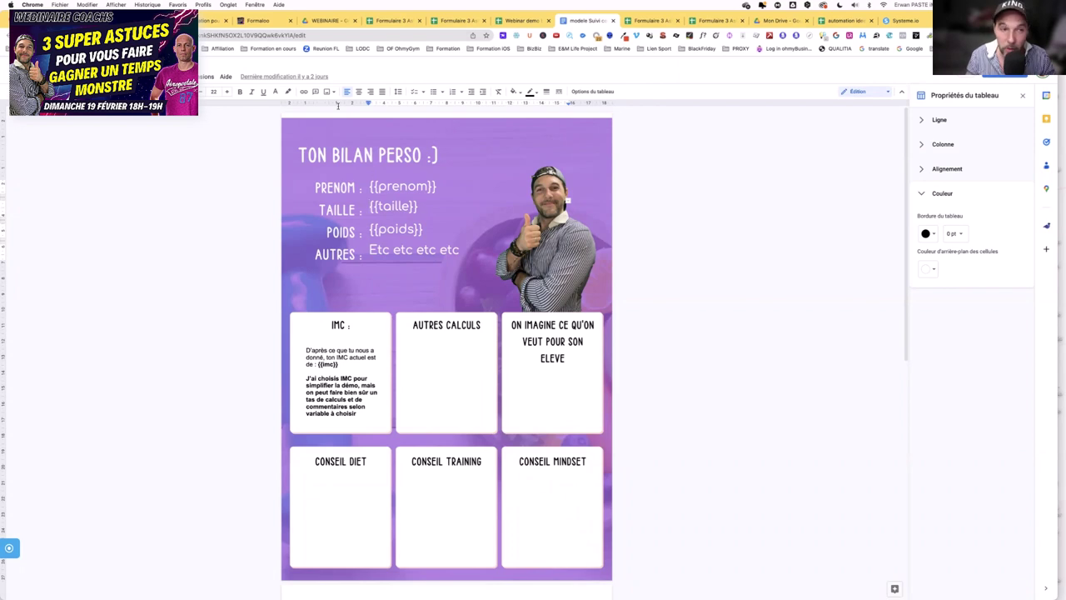
left_click(262, 20)
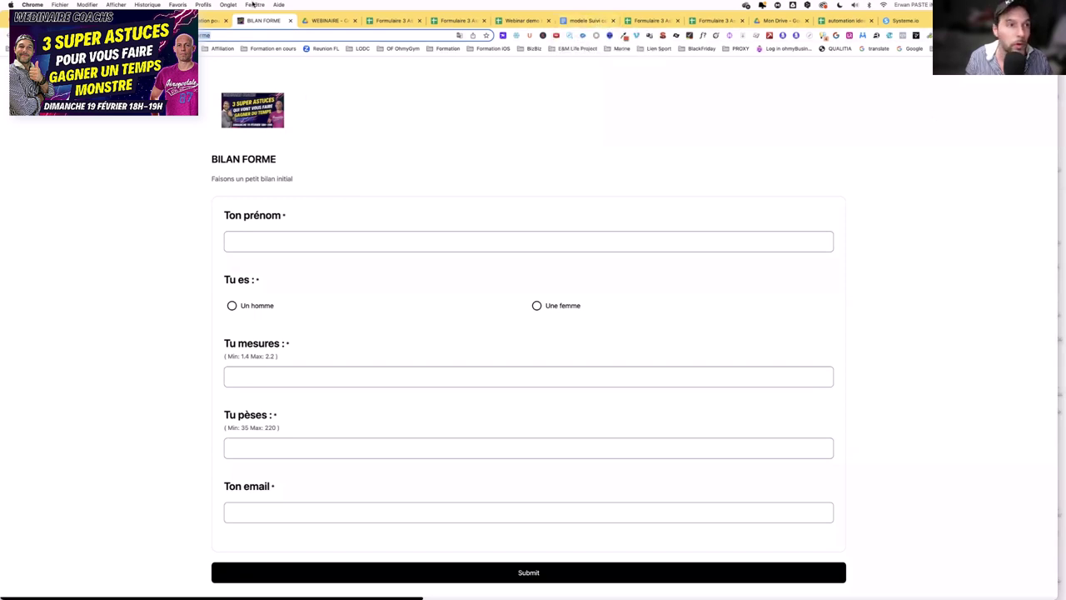
- Briefly check Zoom's Fenêtre menu, then return to Chrome and the Webinar demo spreadsheet tab
key("super+Tab")
key("super+Tab")
key("super+Tab")
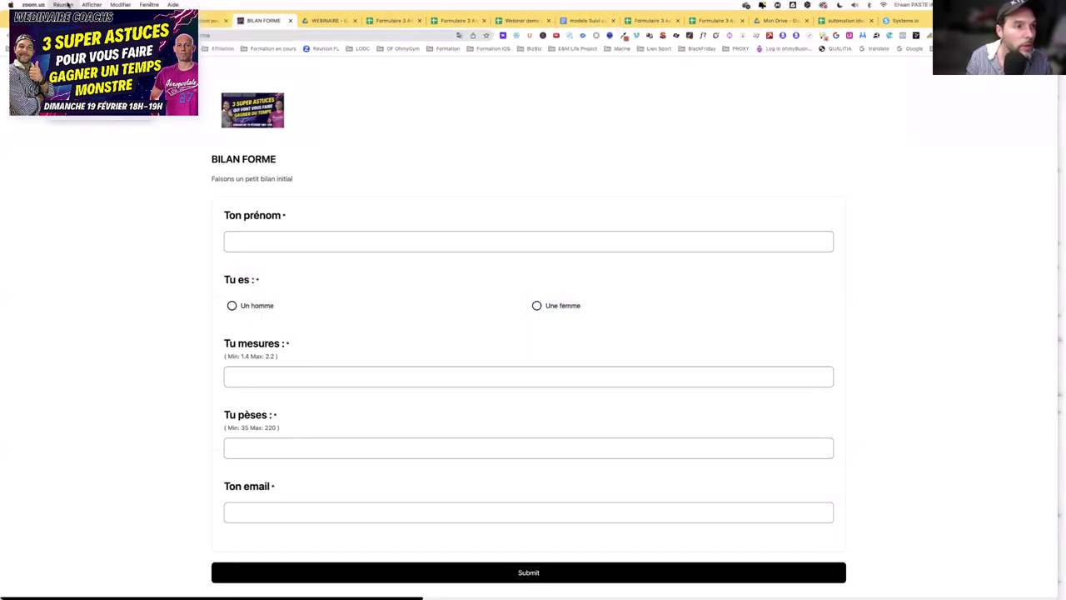
left_click(70, 5)
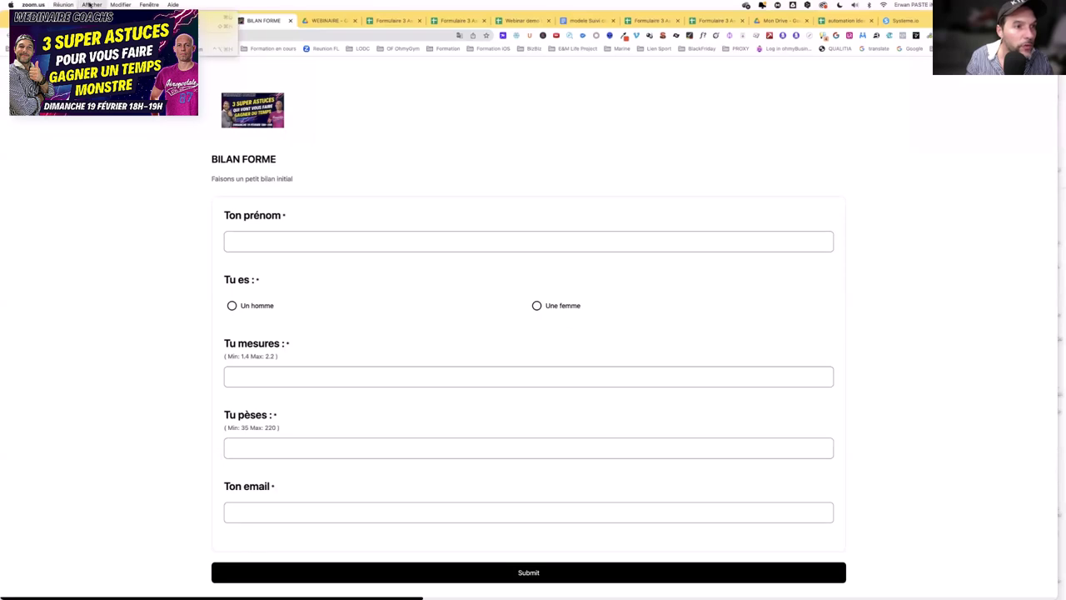
left_click(146, 4)
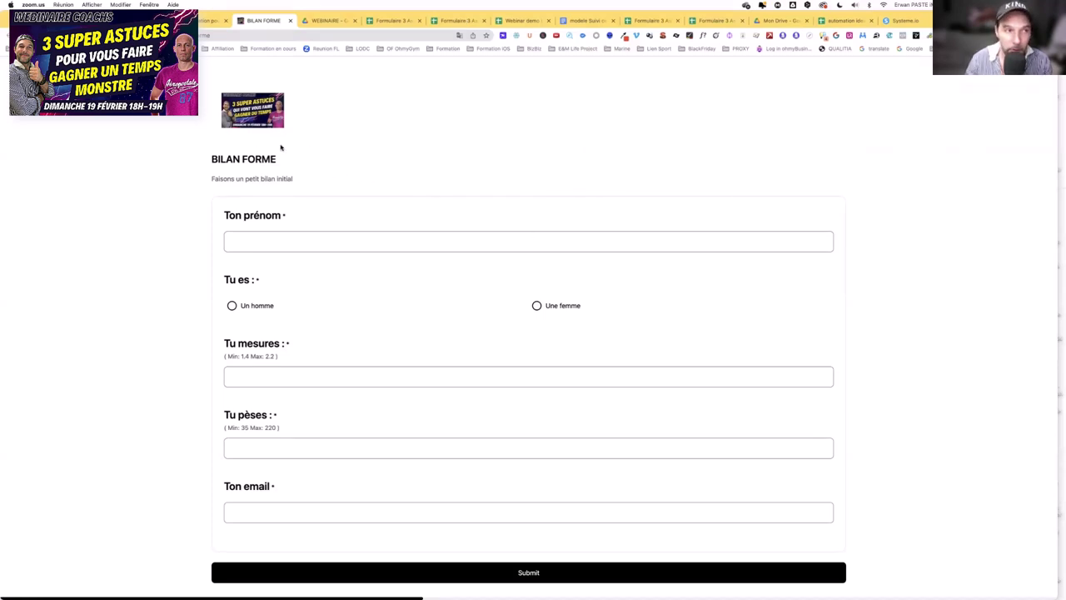
left_click(305, 266)
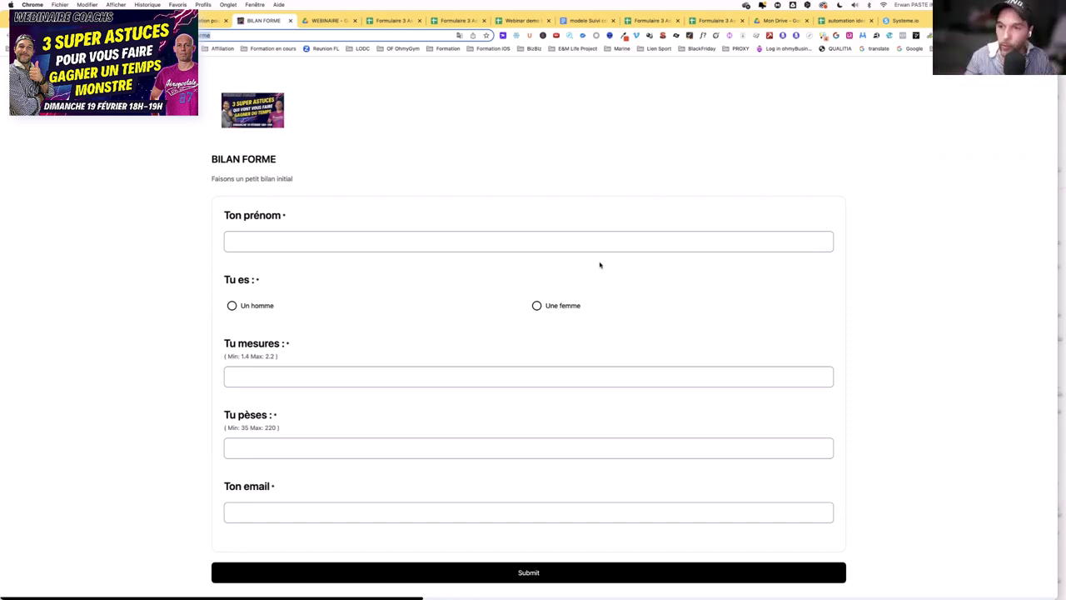
left_click(390, 24)
key("ctrl+Tab")
key("ctrl+Tab")
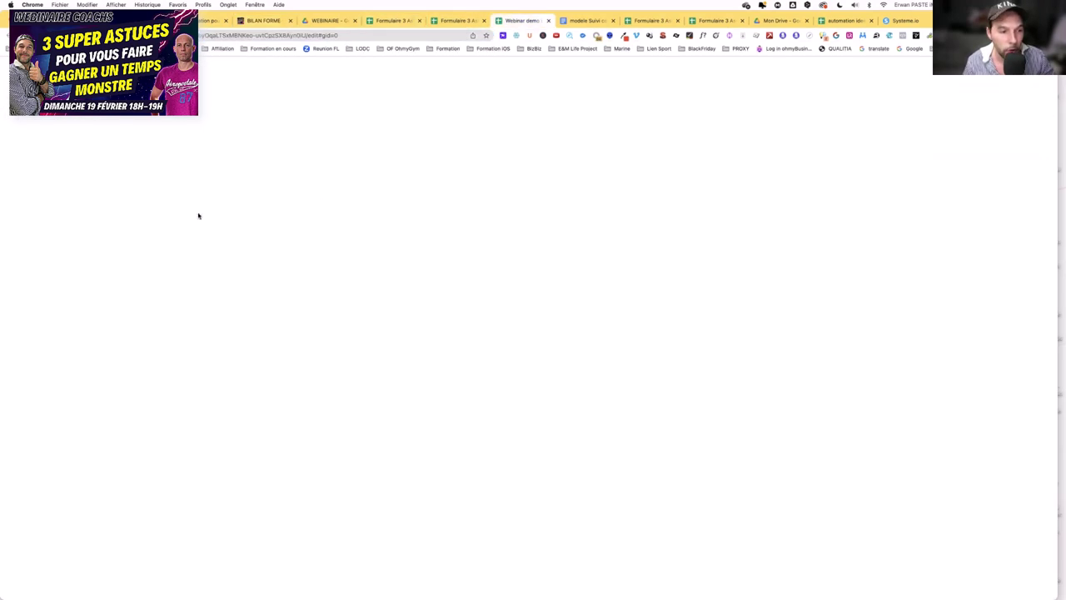
- Review the Bilanforme client weight sheet, then bring up the BILAN FORME form in another browser
left_click(132, 362)
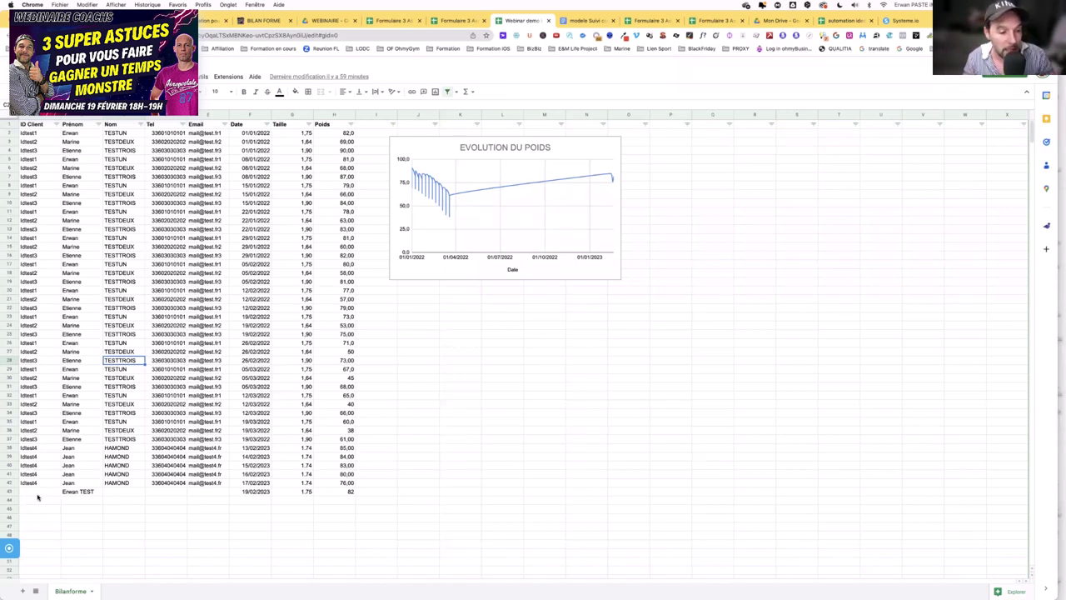
key("super+Tab")
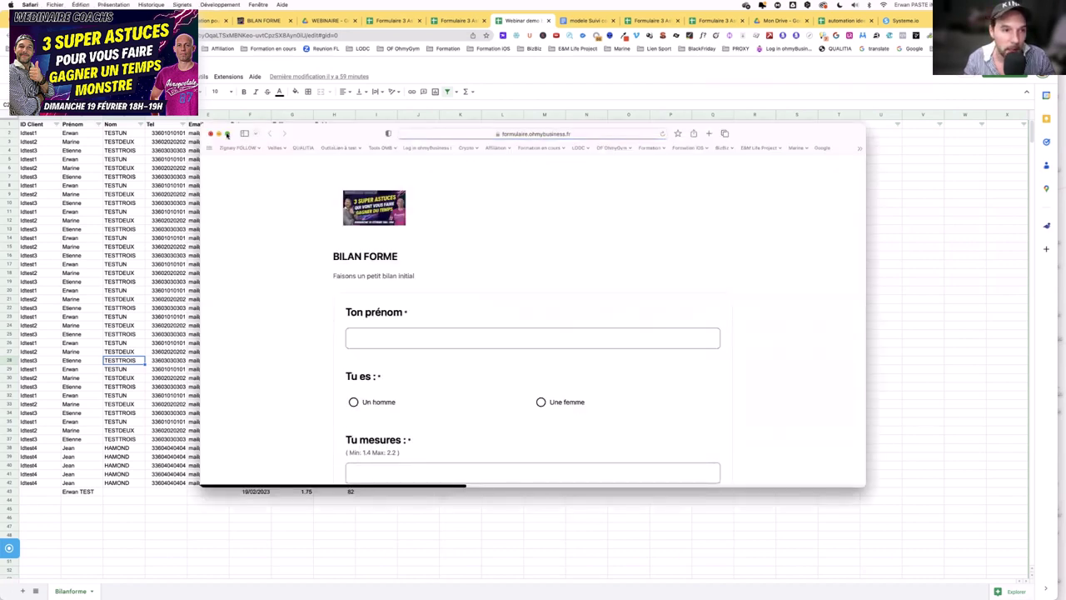
mouse_move(227, 134)
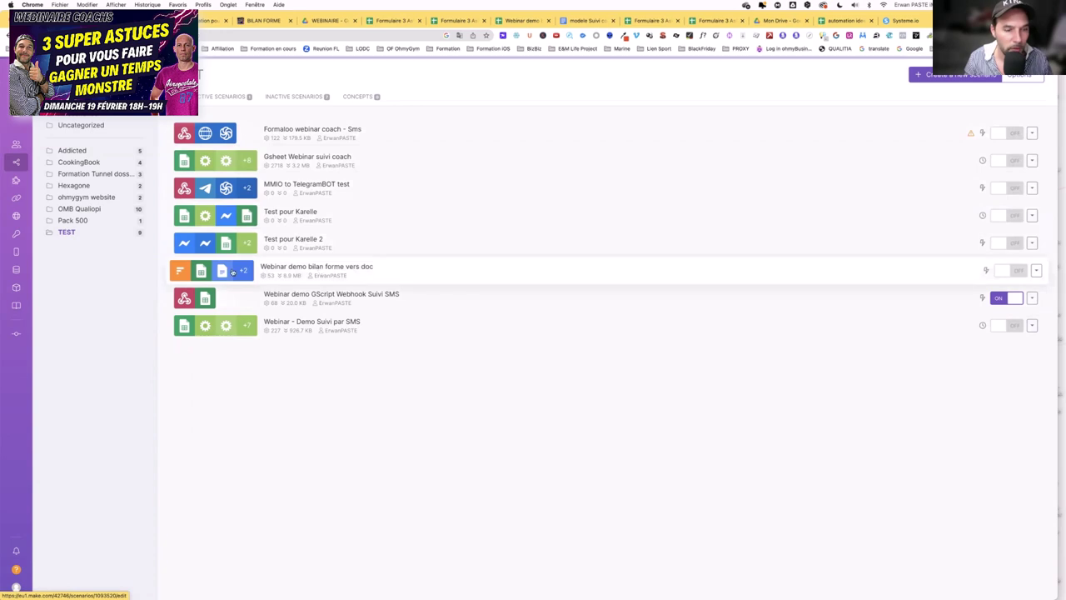
- Run the Webinar demo bilan forme vers doc scenario once on existing queued responses, checking the Docs template
left_click(319, 270)
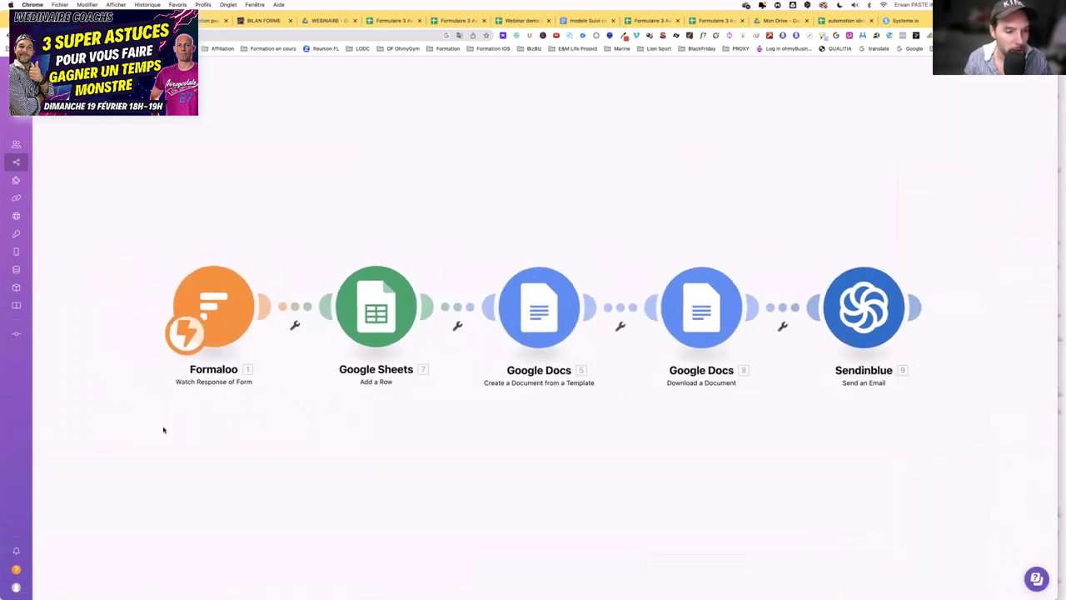
left_click(59, 550)
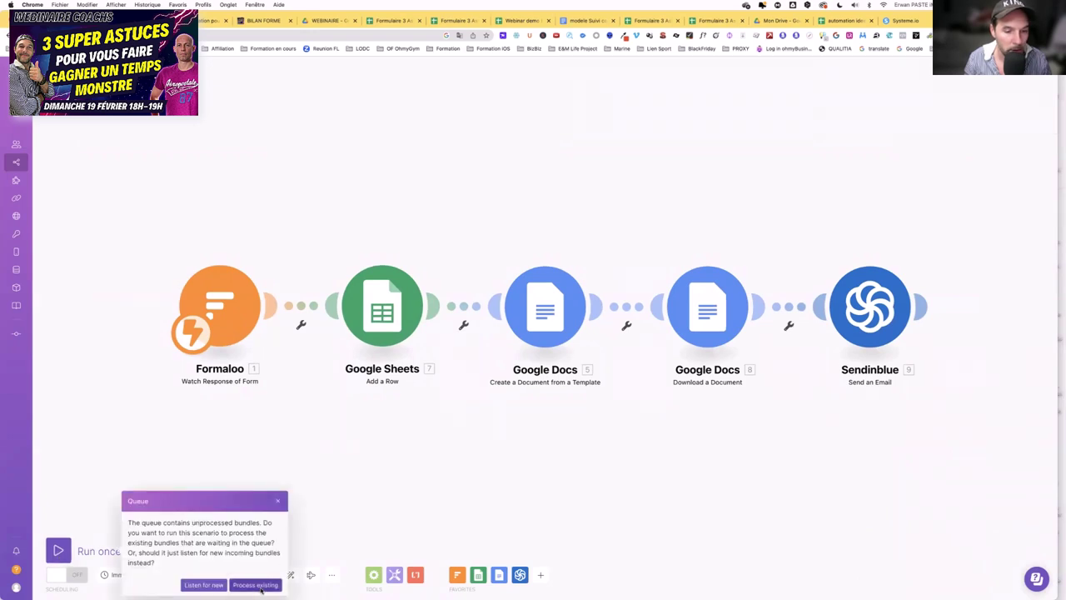
left_click(255, 585)
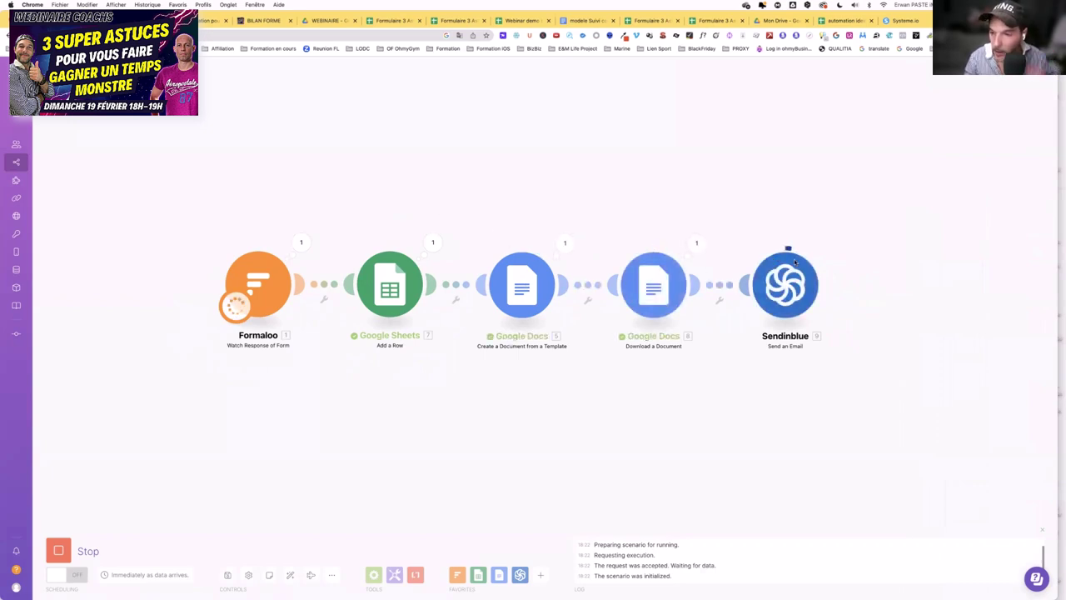
left_click(586, 21)
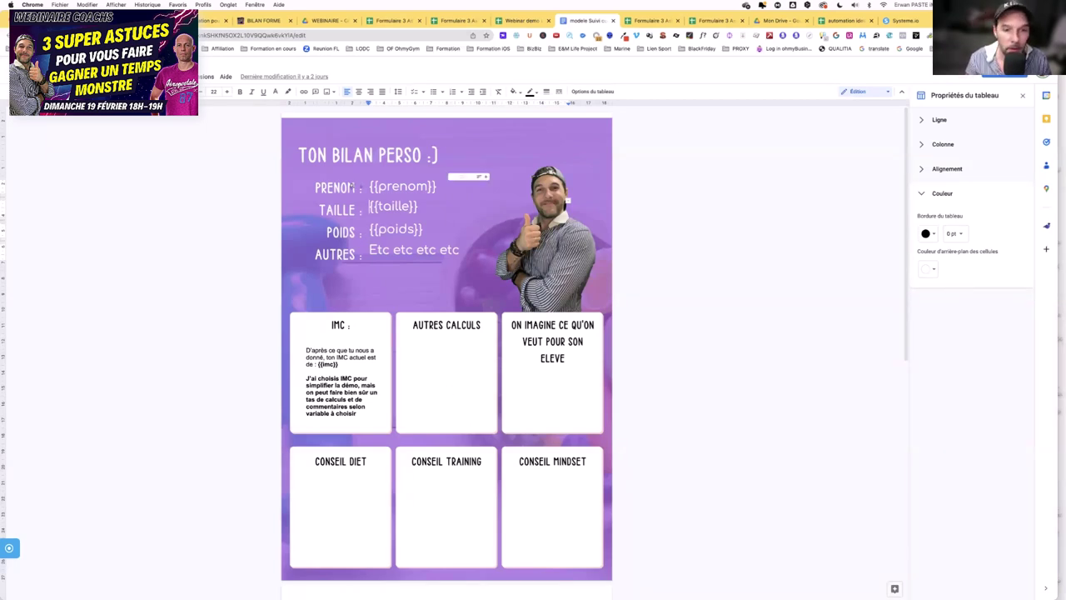
key("ctrl+Tab")
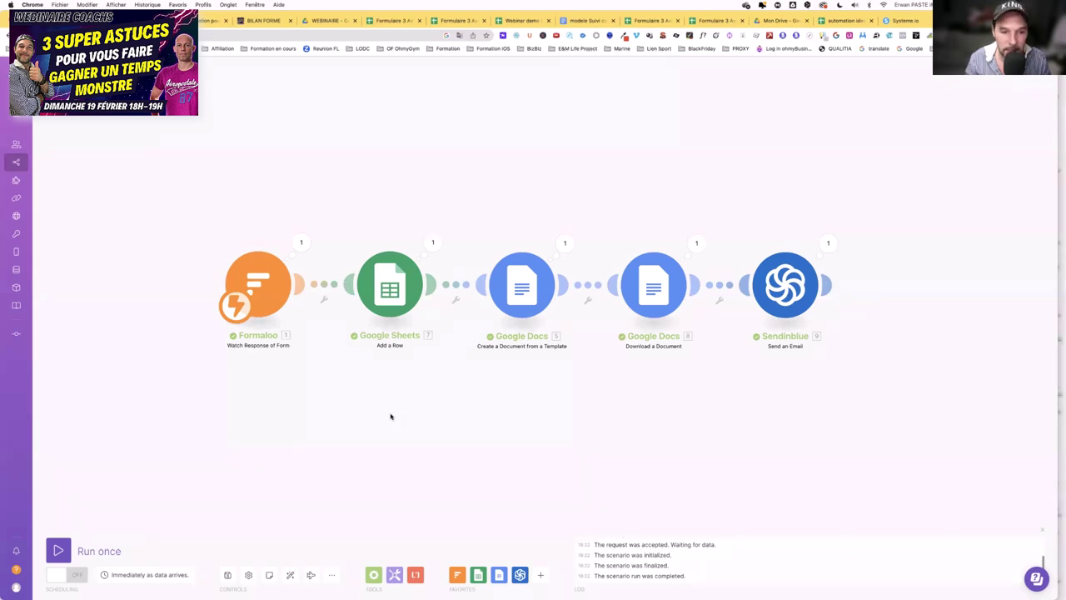
- Rerun the scenario on existing queued responses, then inspect the Sendinblue Send an Email module
left_click(57, 550)
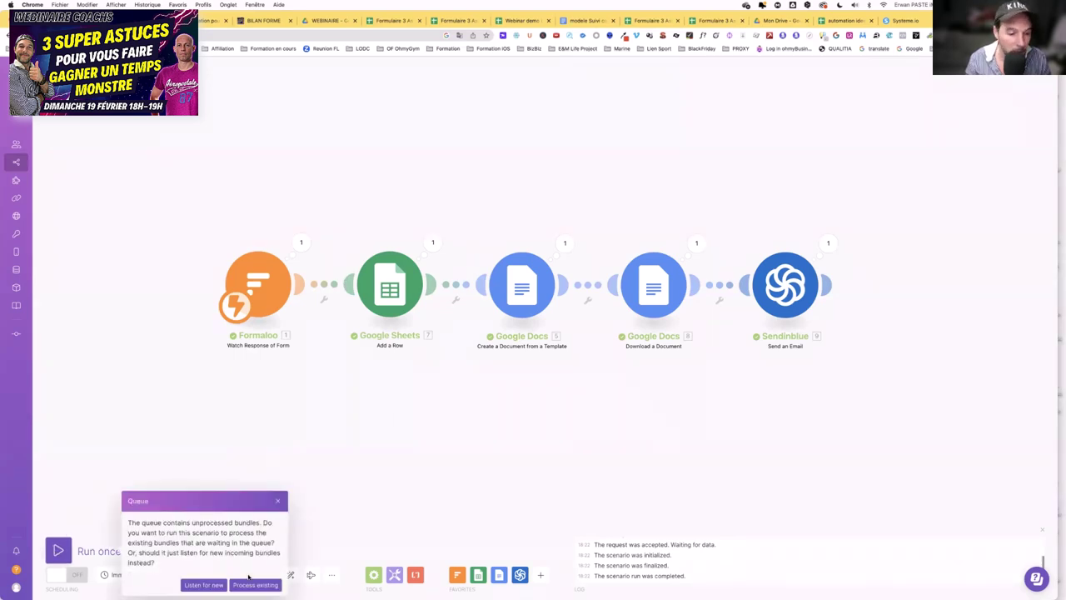
left_click(252, 583)
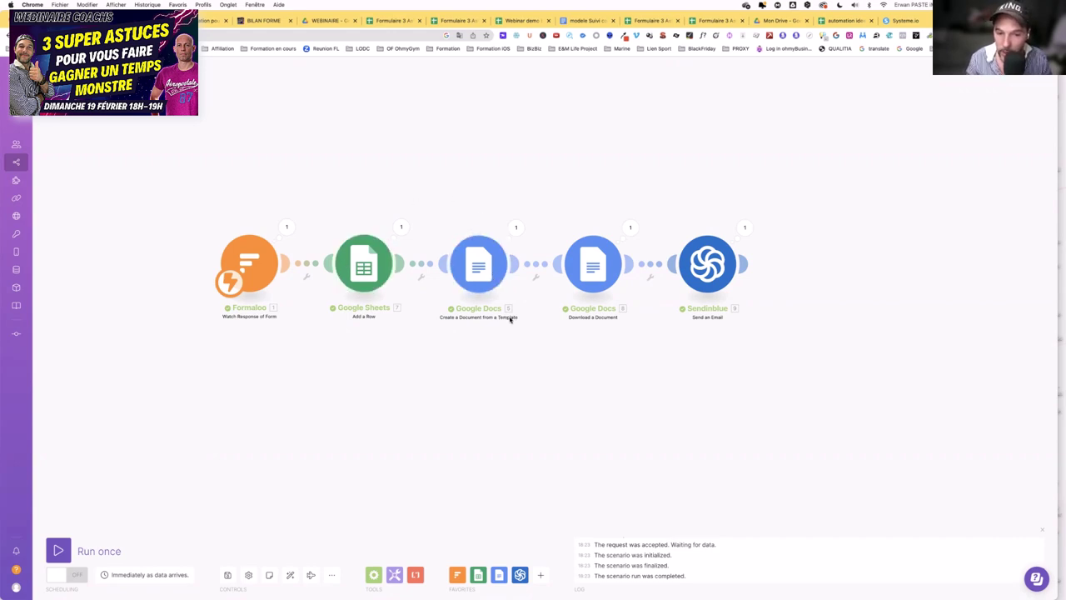
scroll(498, 318, "up", 3)
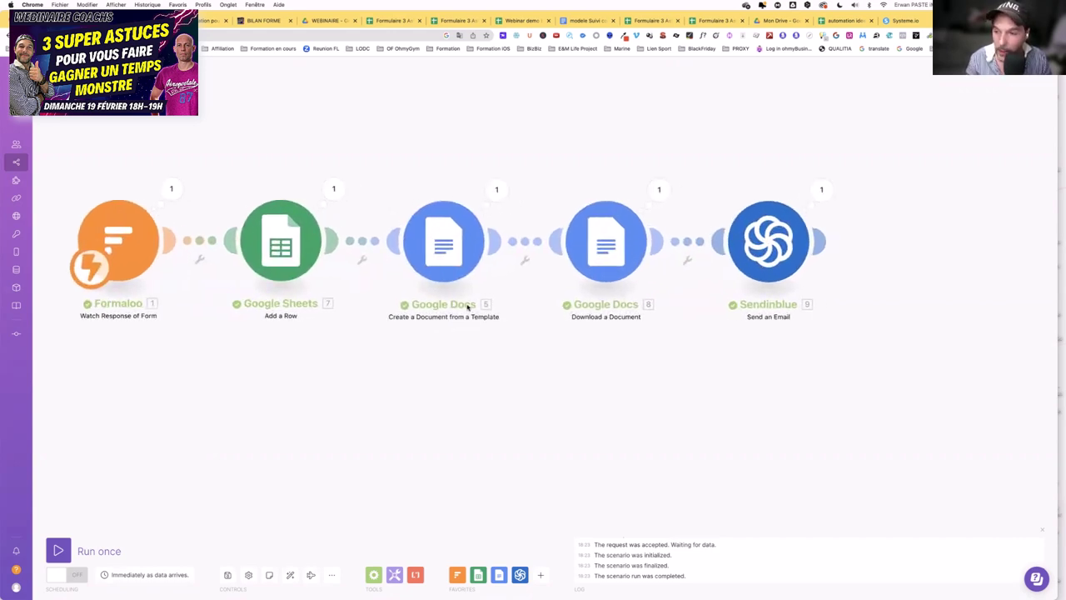
scroll(468, 305, "down", 2)
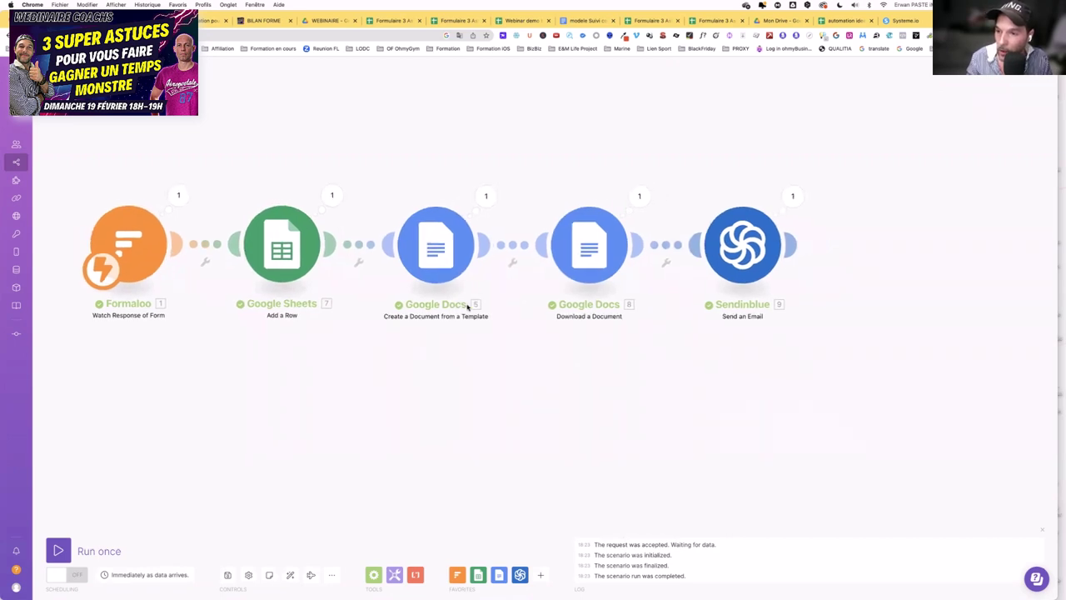
scroll(467, 307, "down", 1)
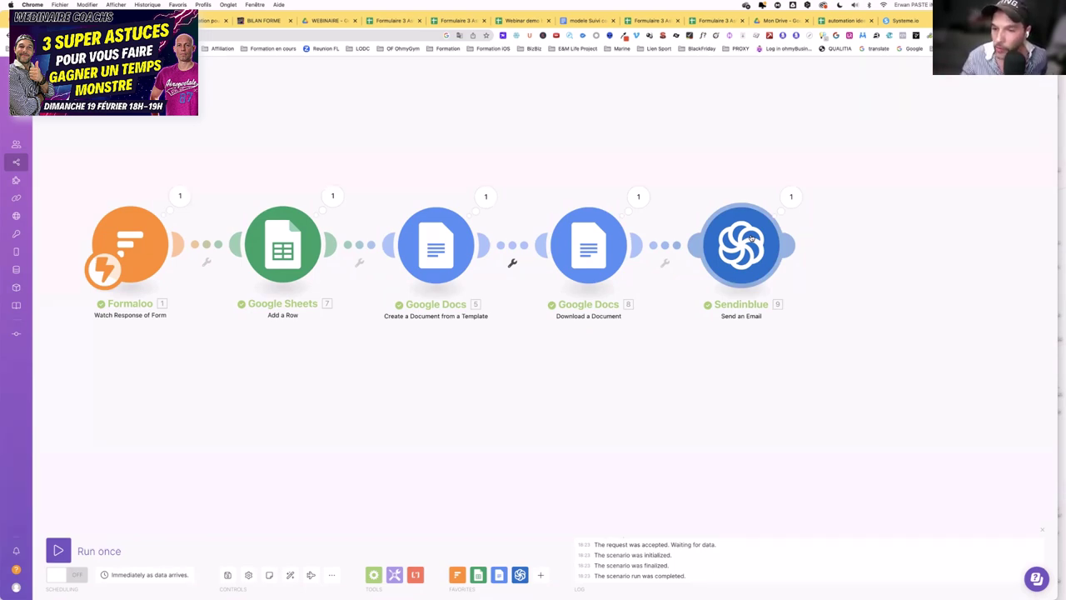
left_click(751, 239)
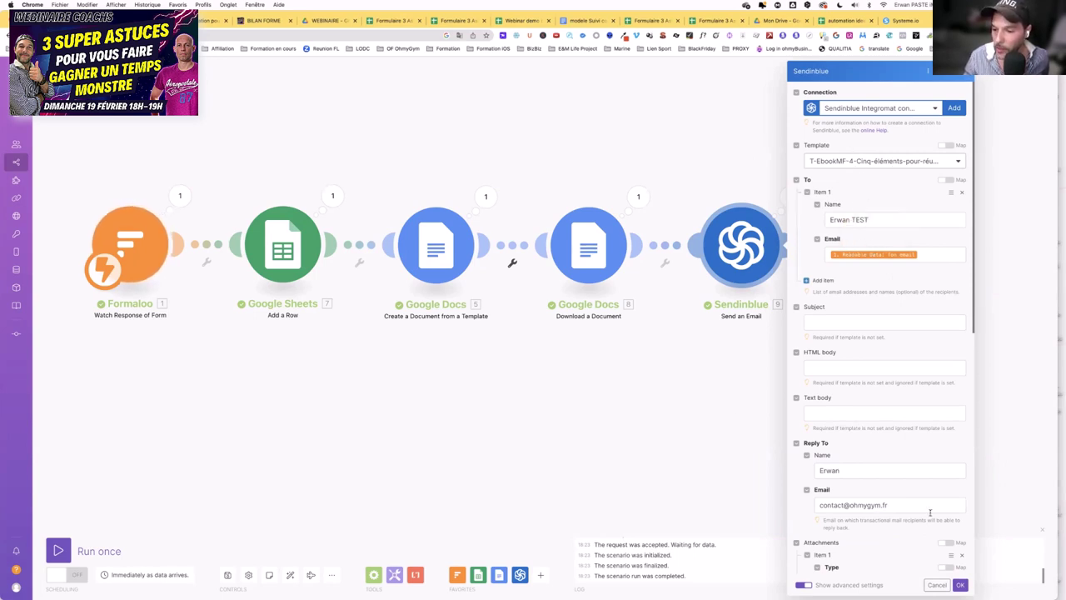
- Close the Sendinblue settings and view the TON BILAN PERSO template in Google Docs
left_click(960, 584)
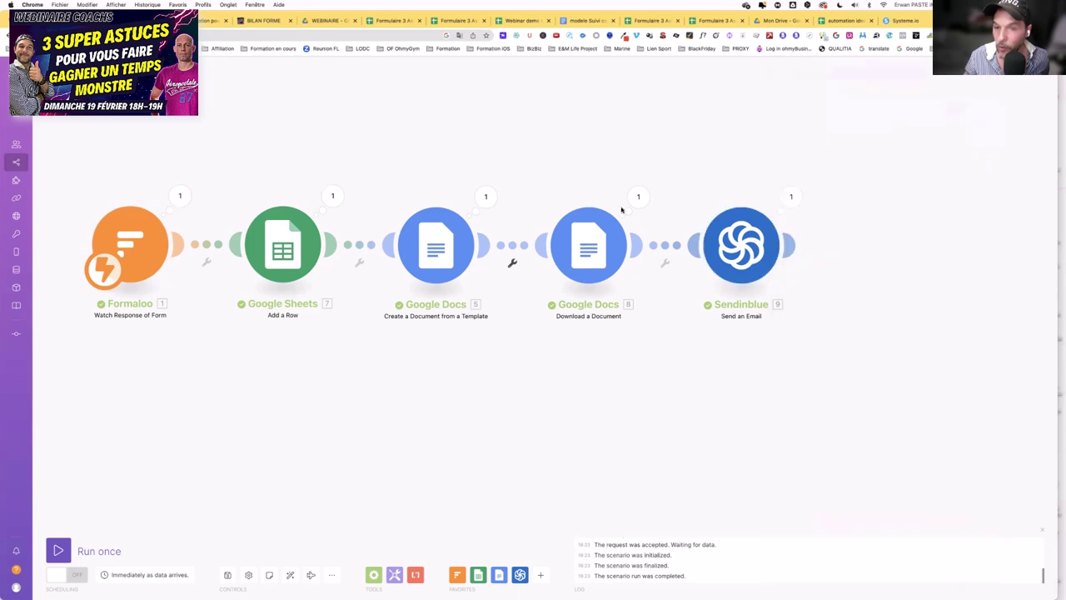
left_click(587, 21)
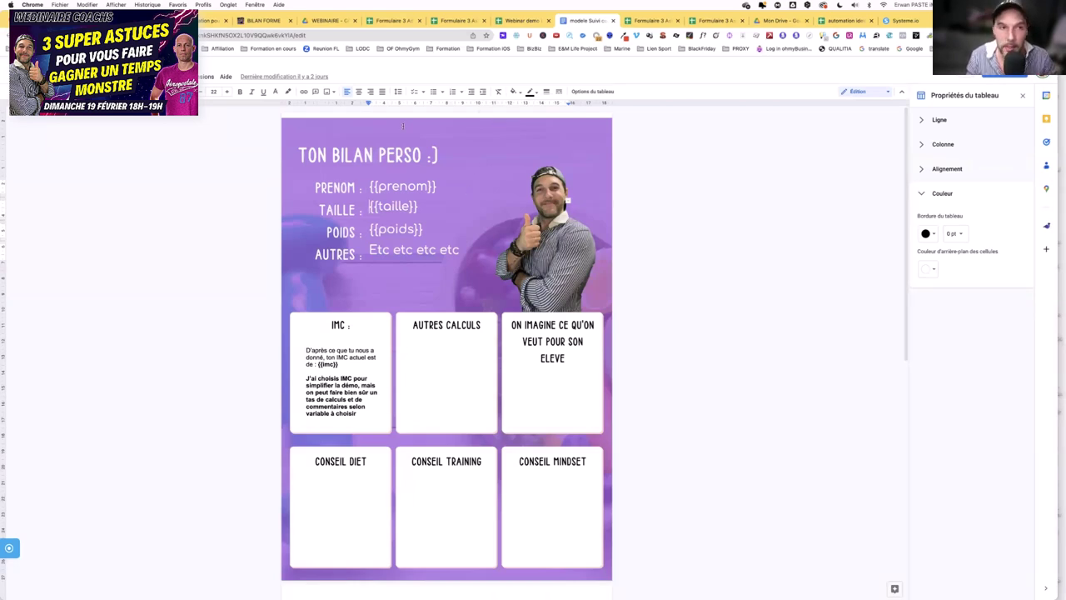
- Back in Make, run the scenario twice more, each time processing the existing queued bundles
left_click(213, 20)
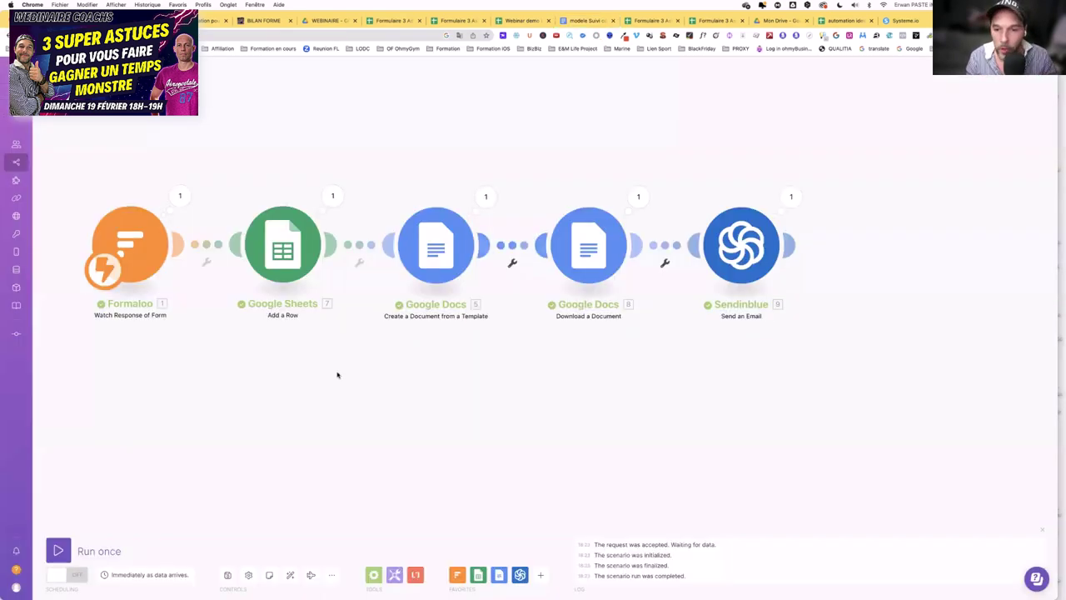
scroll(305, 356, "down", 5)
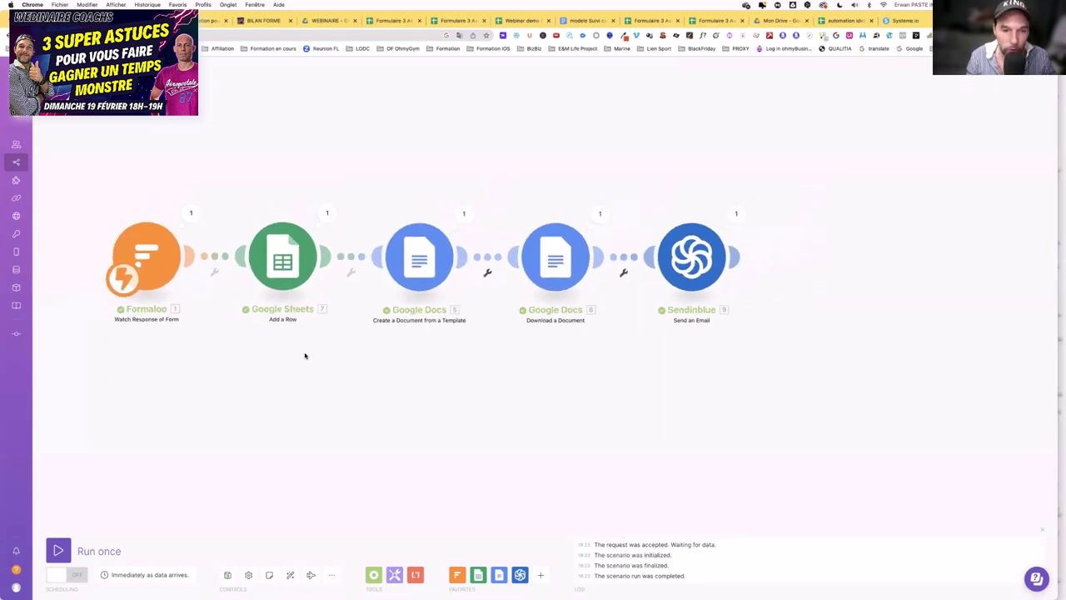
scroll(427, 179, "left", 3)
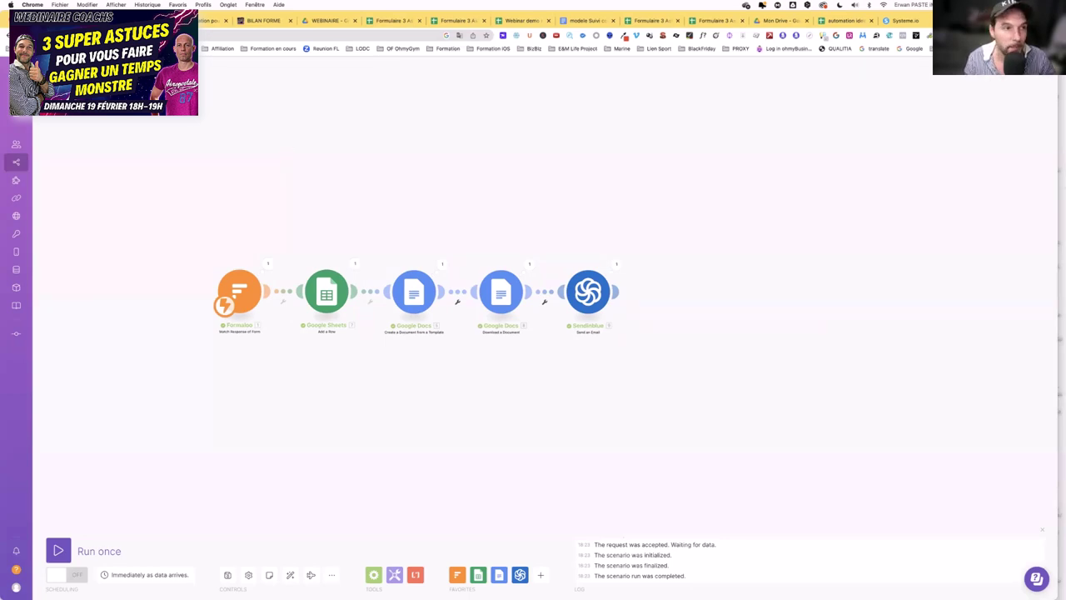
left_click(57, 551)
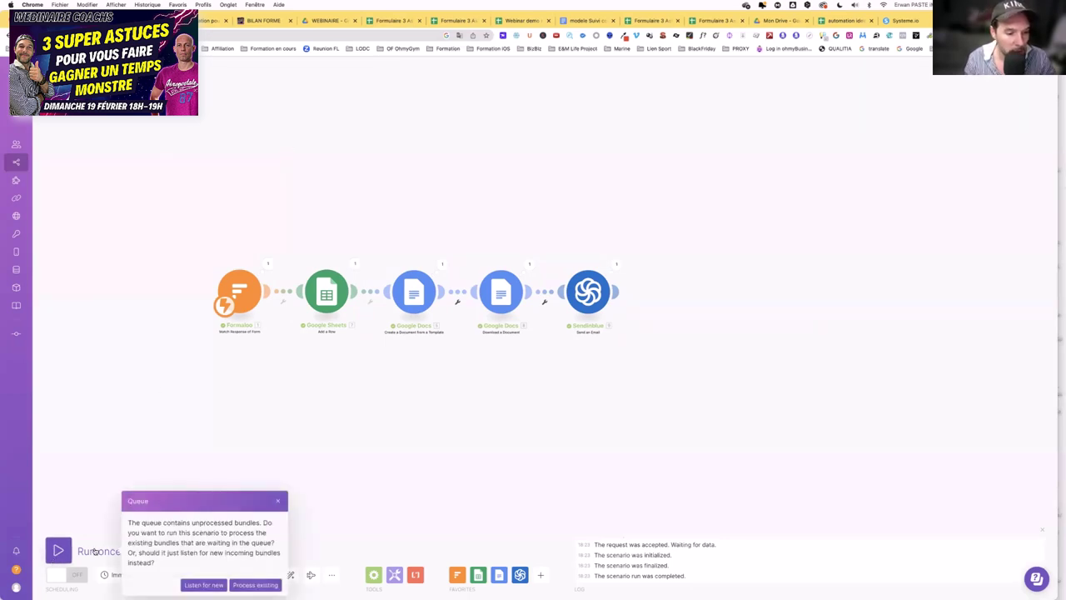
left_click(268, 585)
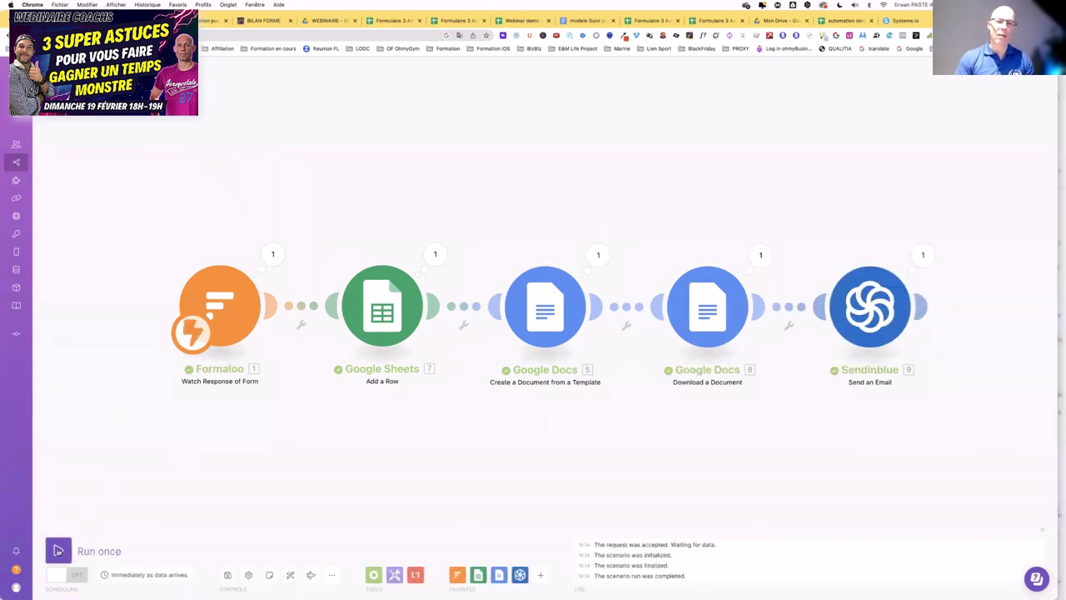
left_click(59, 550)
left_click(278, 585)
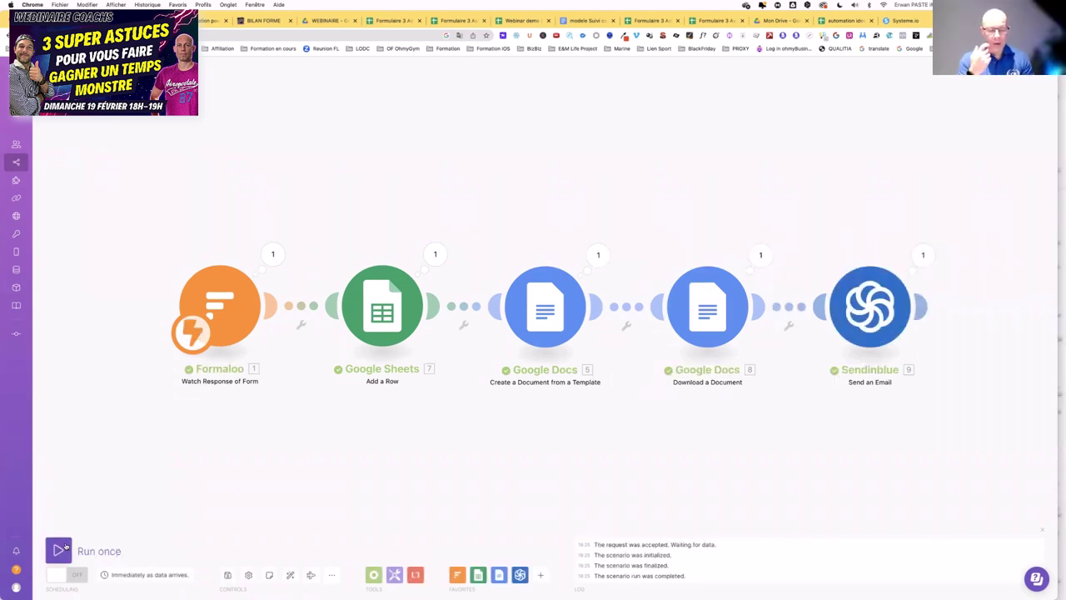
- Run the scenario once more on existing bundles, switch scheduling ON, and stop a further test run
left_click(60, 549)
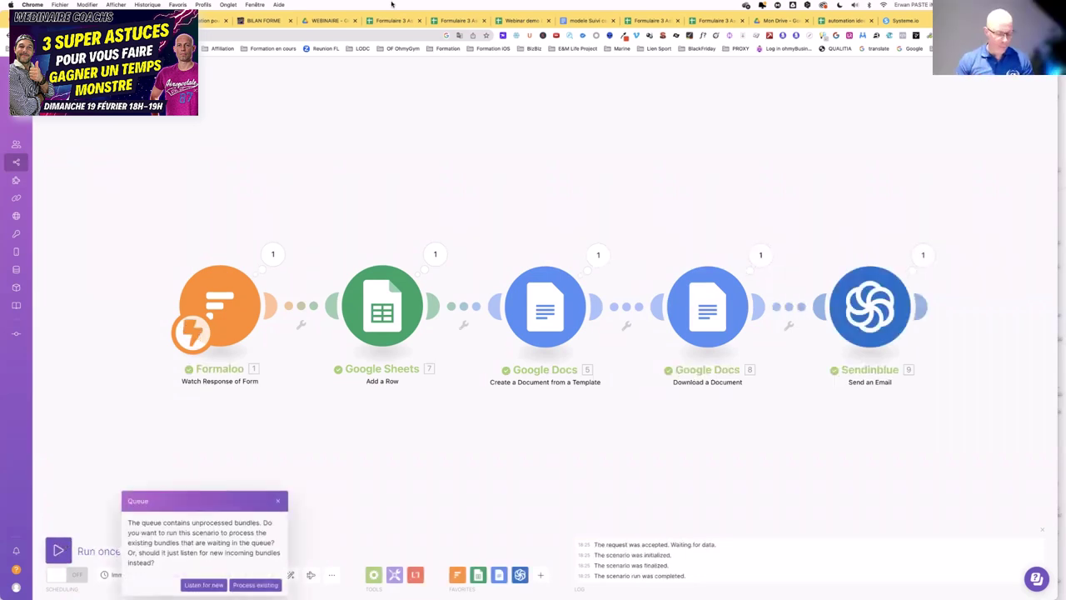
left_click(252, 583)
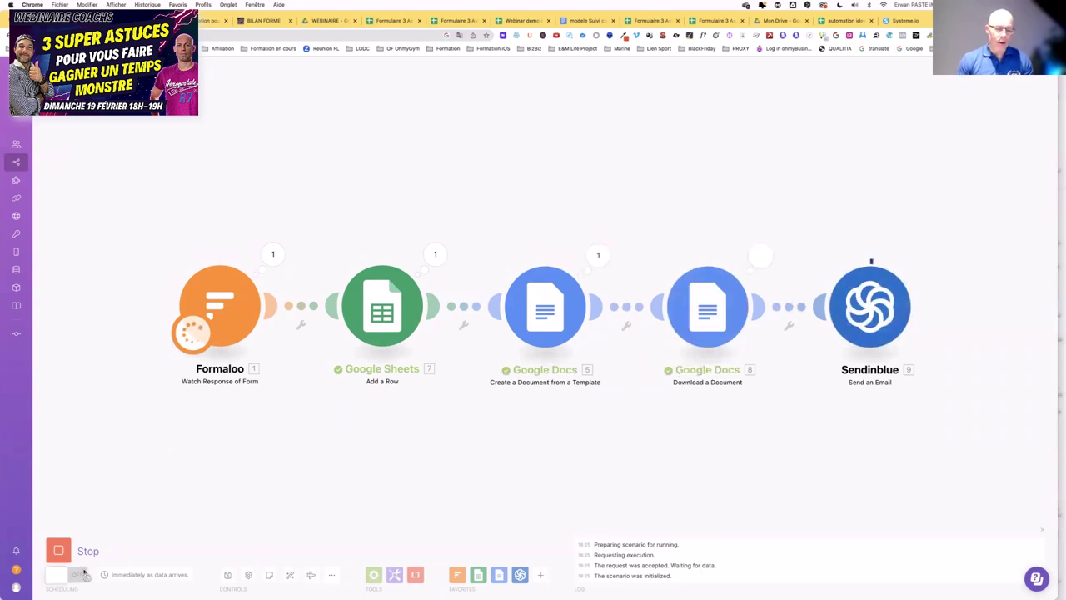
left_click(83, 574)
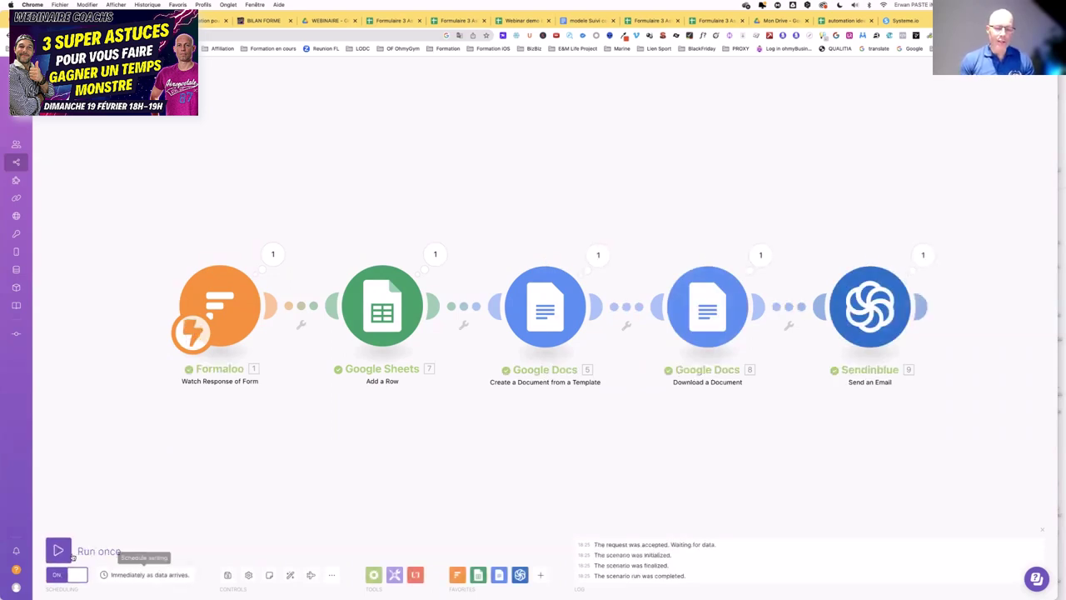
left_click(59, 550)
left_click(59, 550)
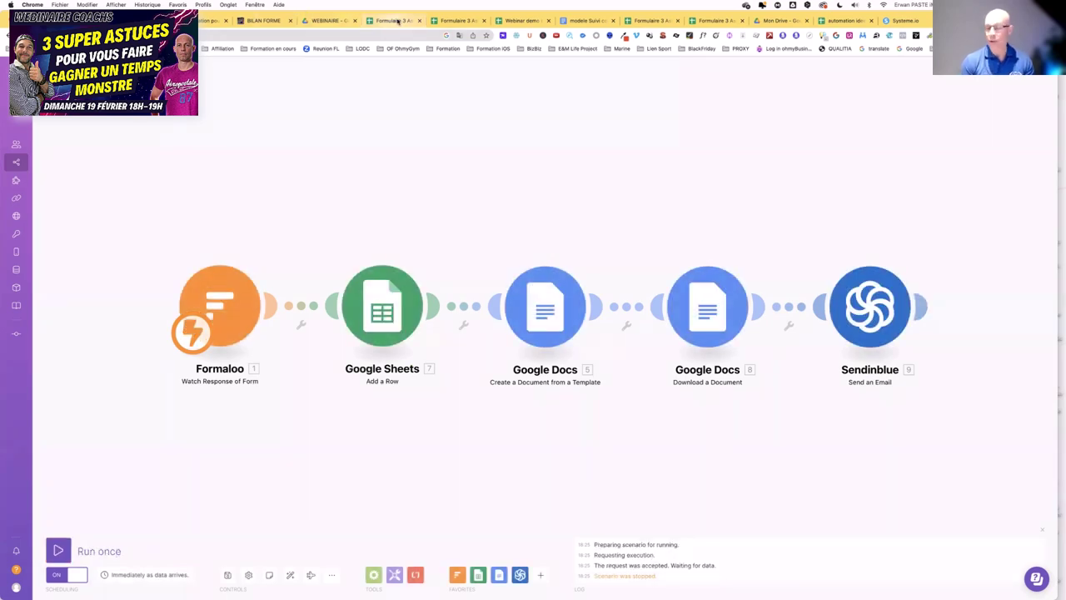
left_click(519, 20)
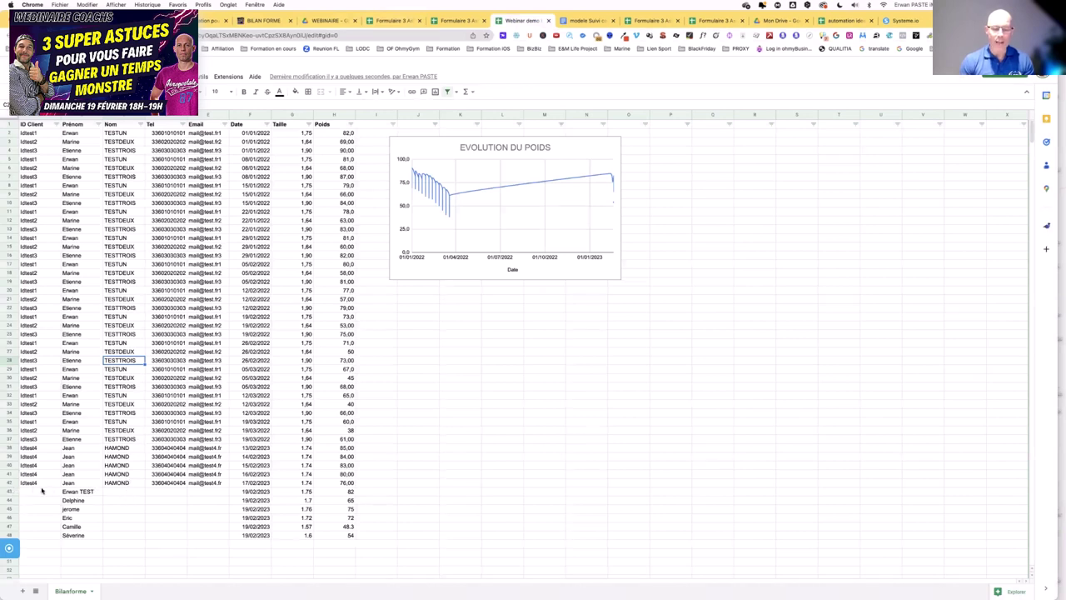
left_click(117, 483)
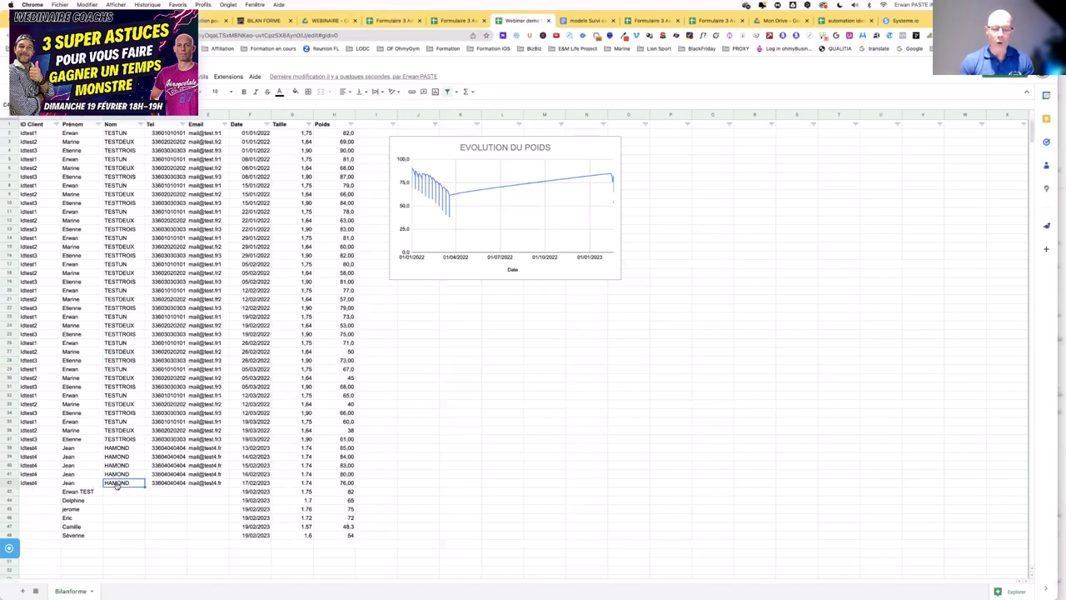
left_click(518, 229)
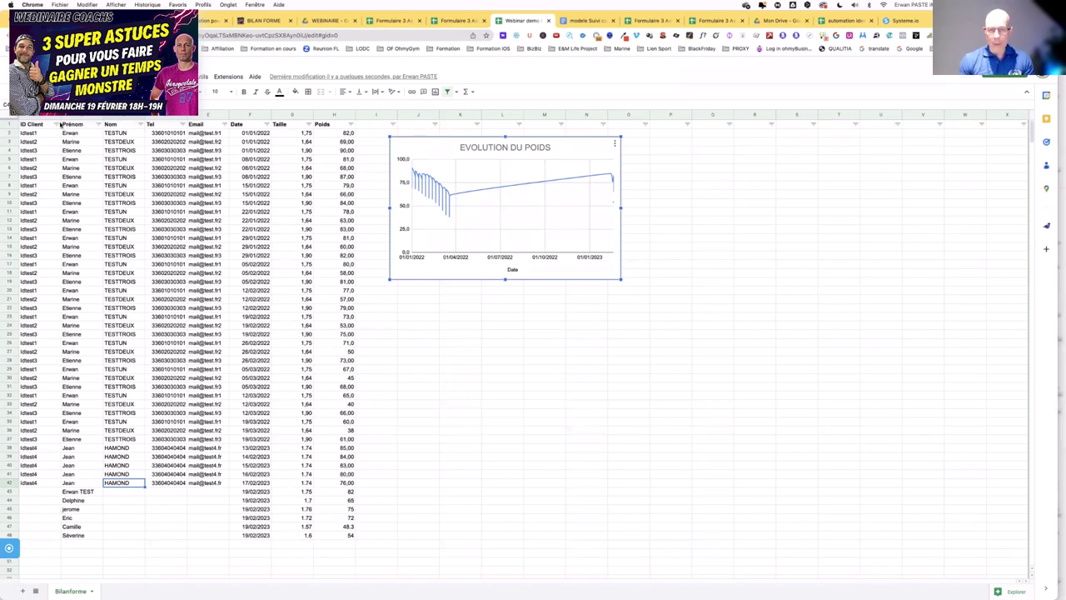
left_click(56, 123)
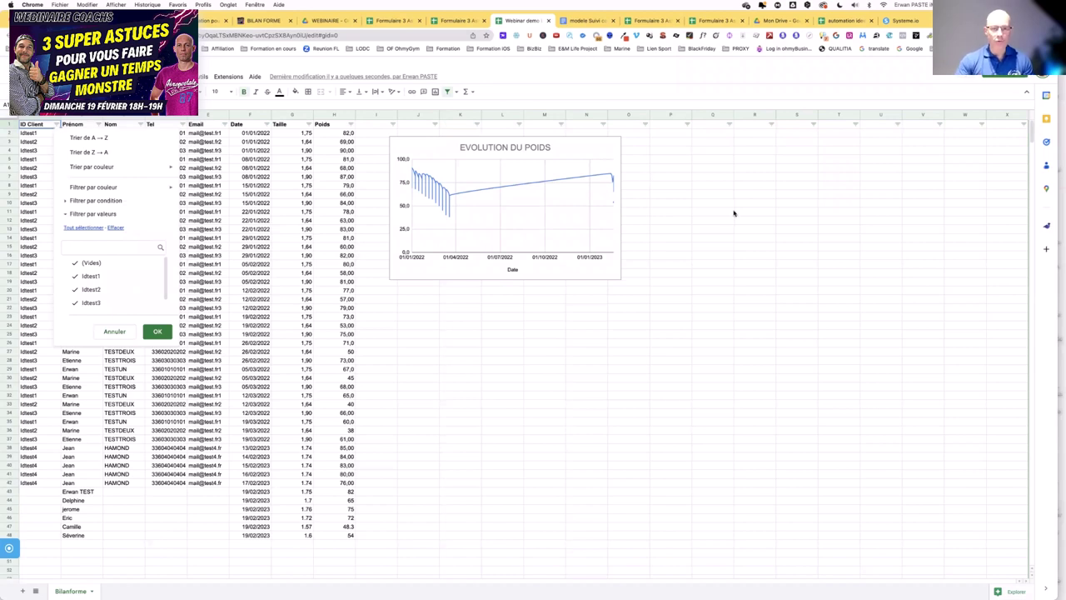
left_click(808, 229)
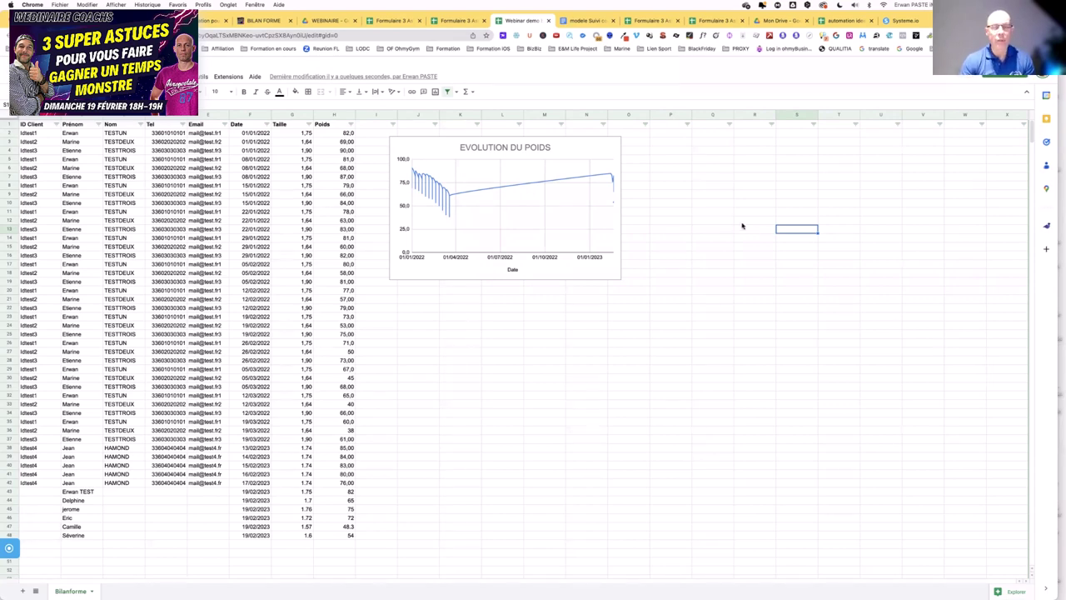
- Switch Chrome to the BILAN FORME intake form
left_click(267, 21)
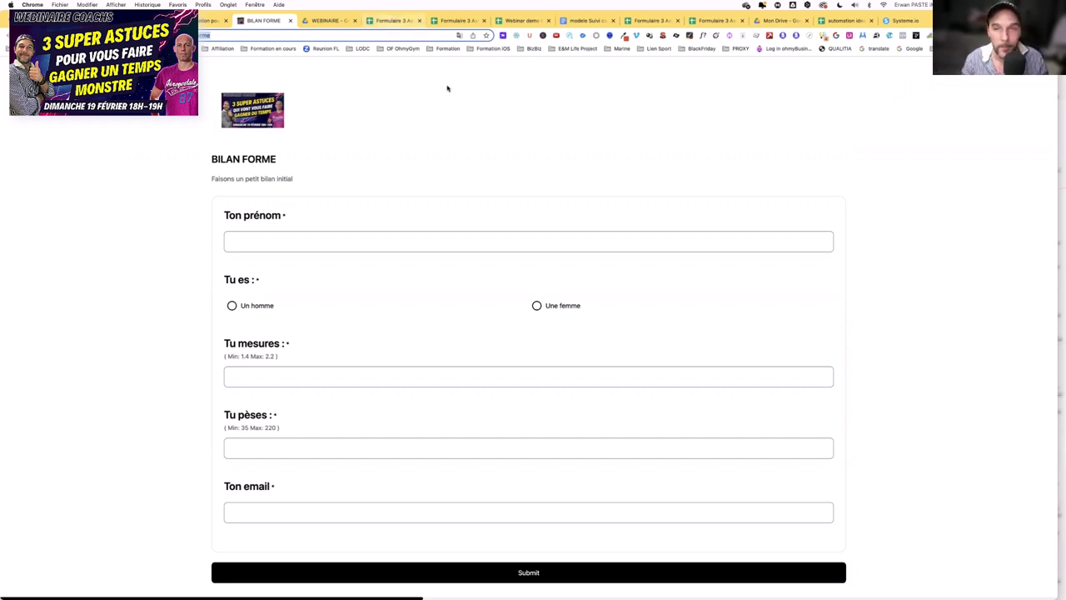
- Bring up the Formulaire spreadsheet of coaches' automation wishes in Chrome
key("super+Tab")
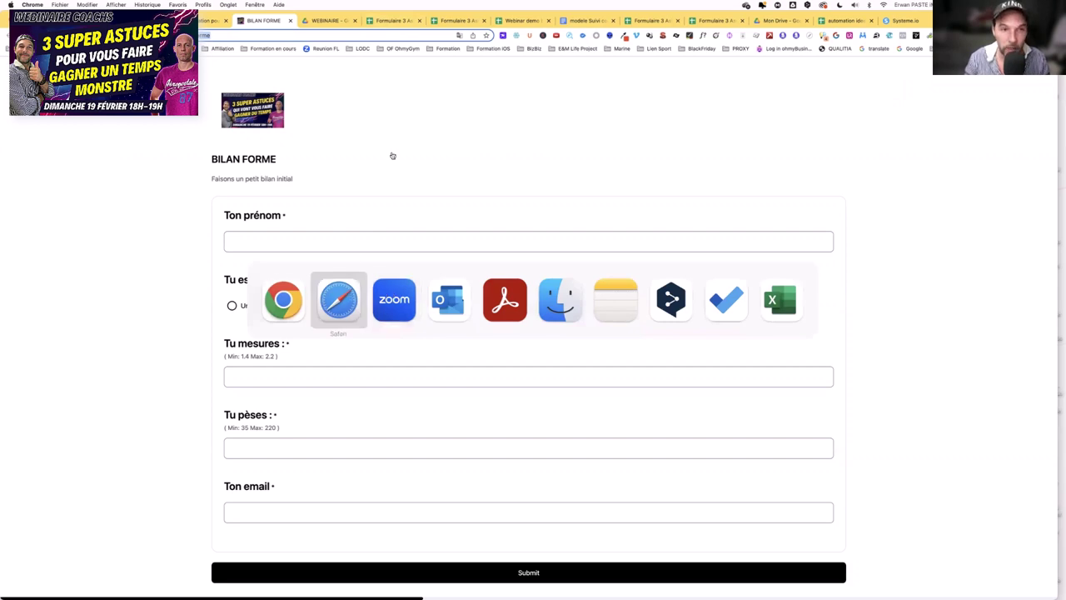
left_click(392, 20)
key("super+Tab")
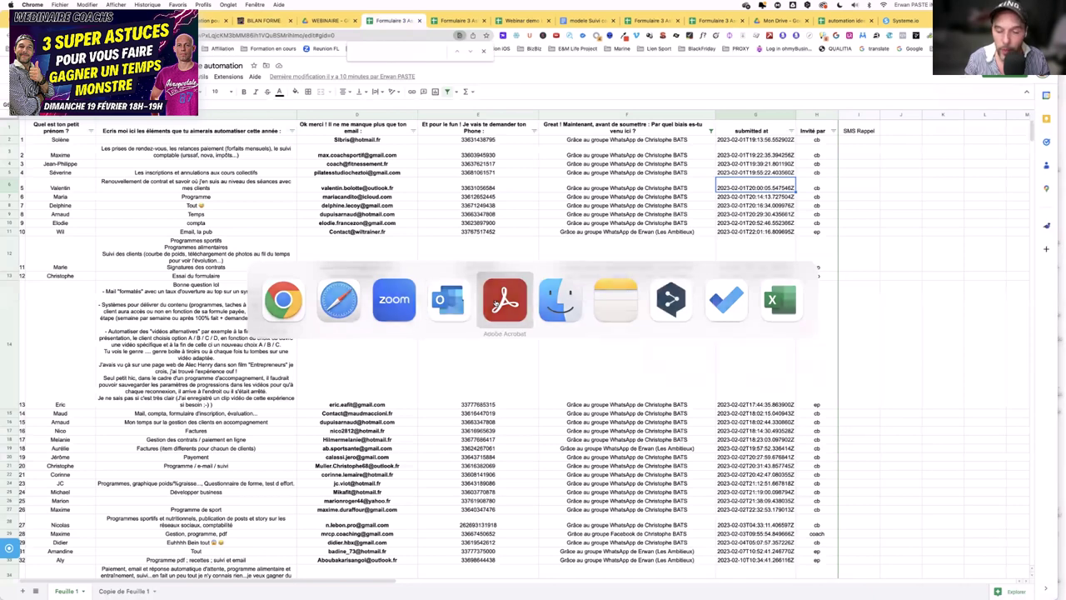
- Bring up the cooking book PDF in Adobe Acrobat and scroll back to its calculator page
left_click(497, 303)
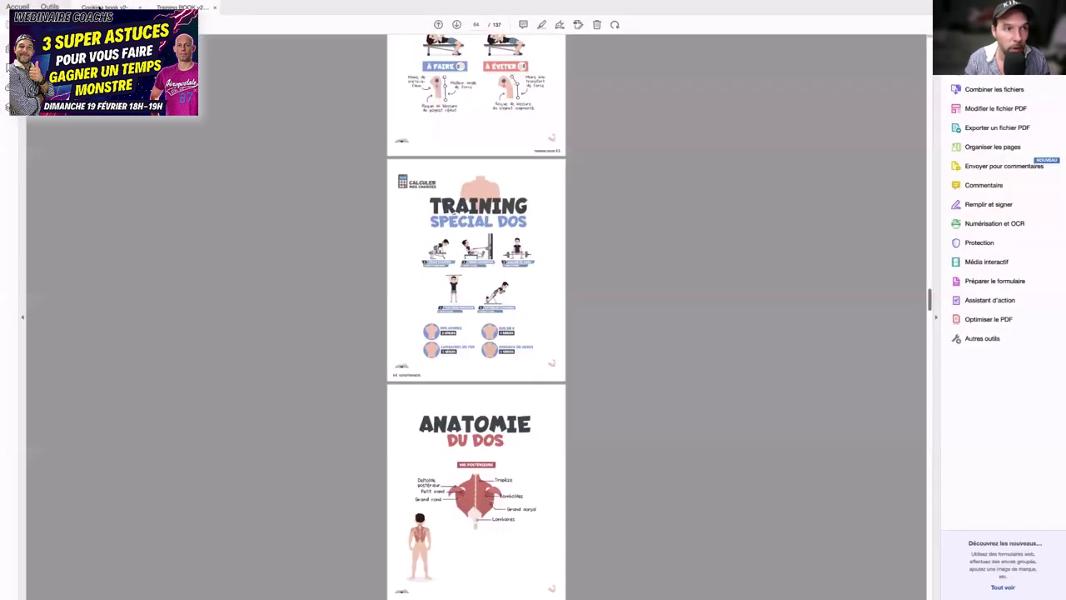
key("ctrl+shift+Tab")
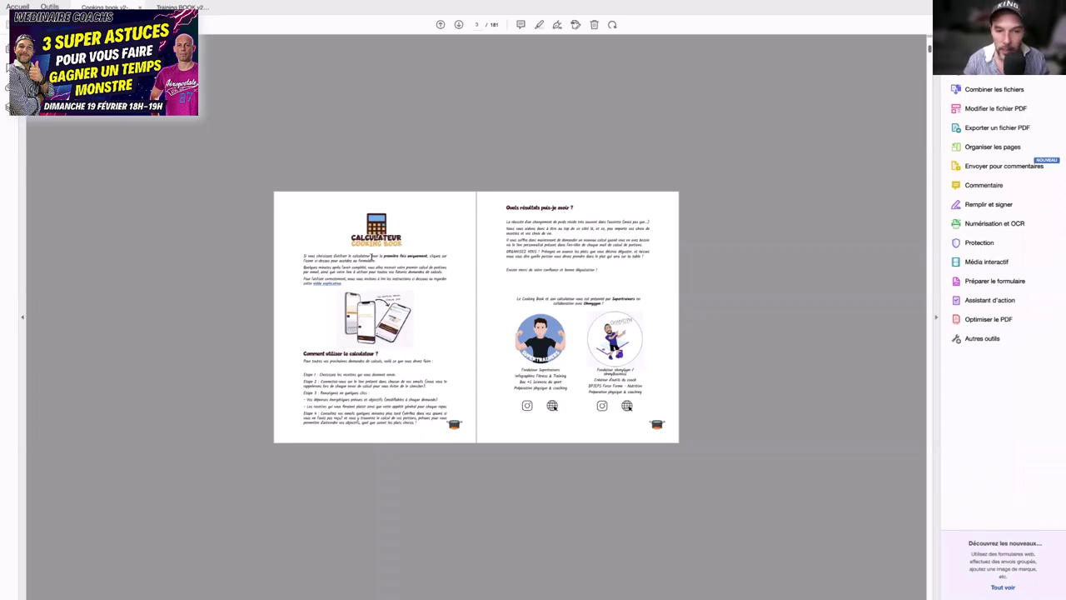
scroll(372, 259, "down", 12)
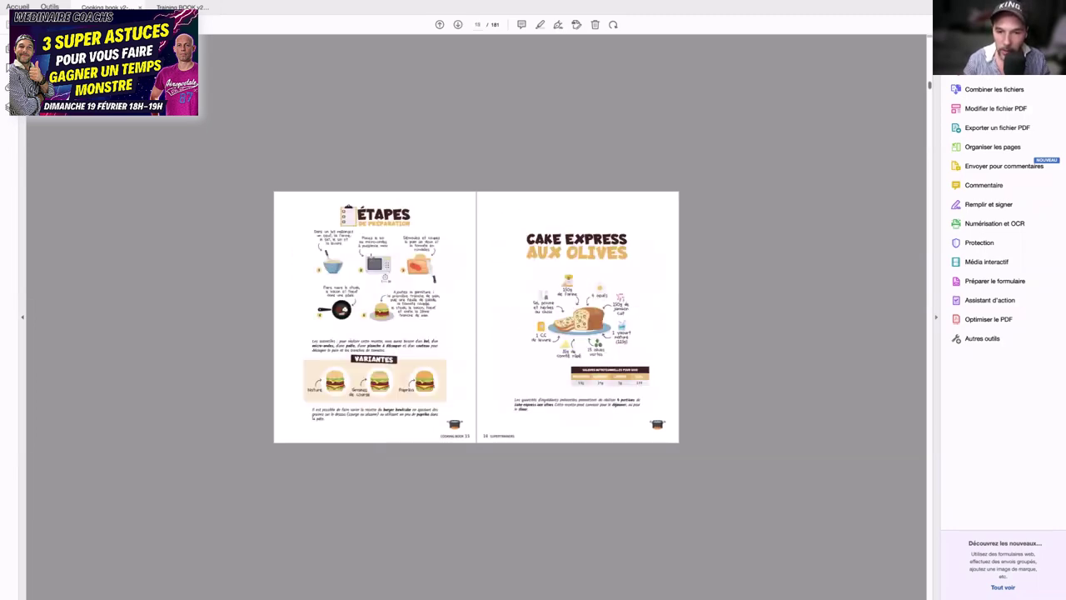
scroll(371, 259, "down", 10)
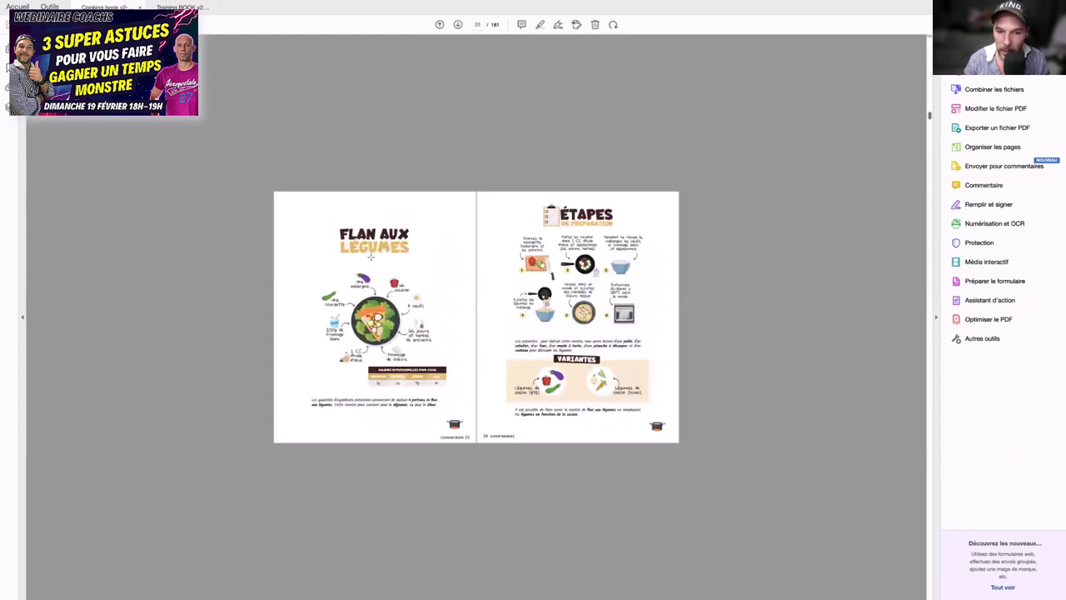
scroll(372, 257, "up", 10)
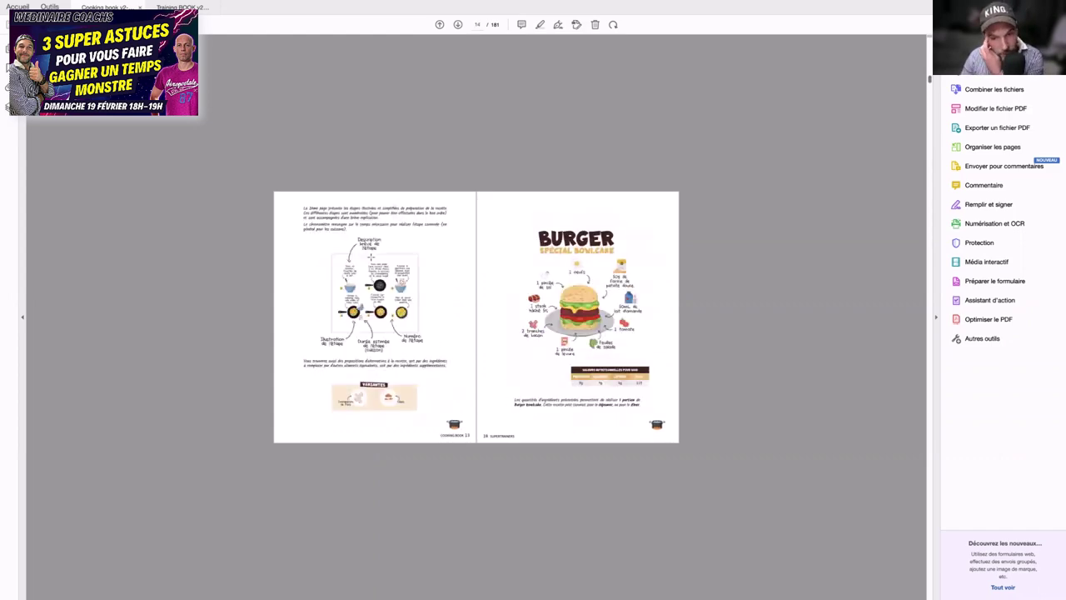
scroll(372, 258, "up", 4)
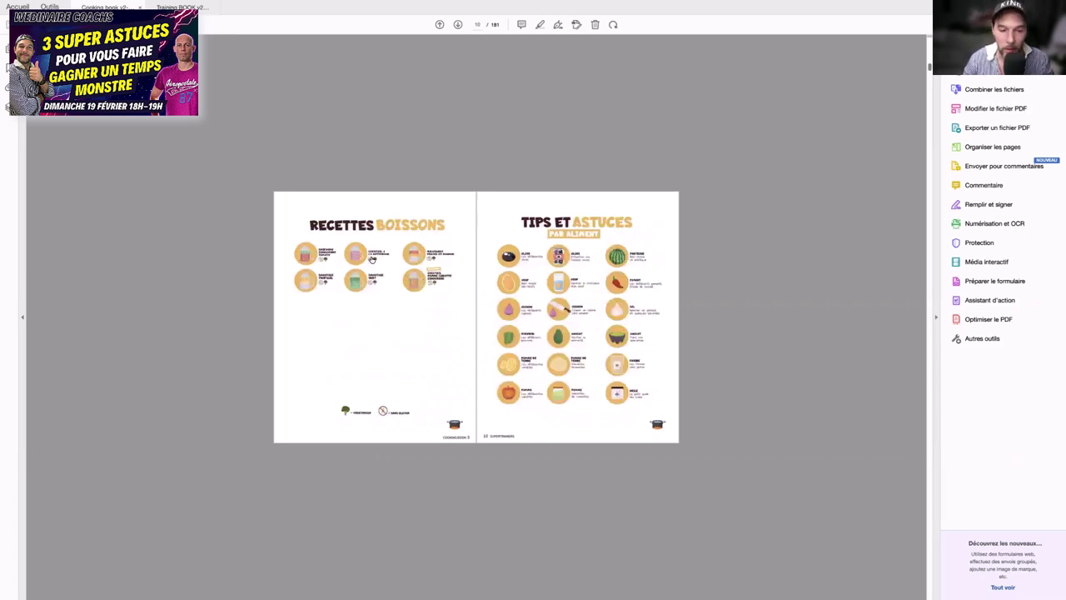
scroll(371, 259, "up", 6)
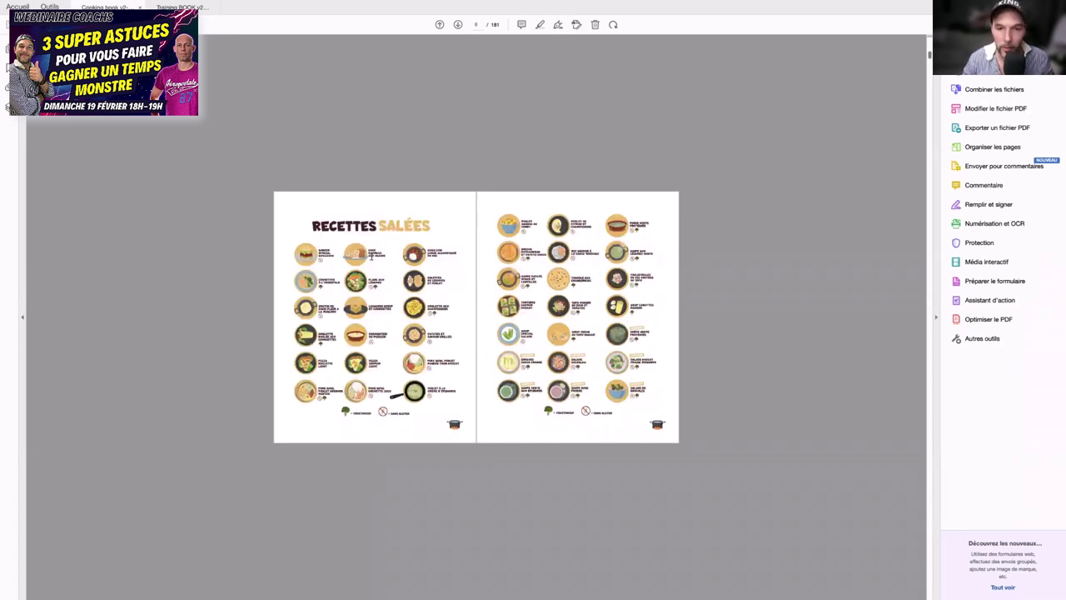
scroll(372, 260, "down", 4)
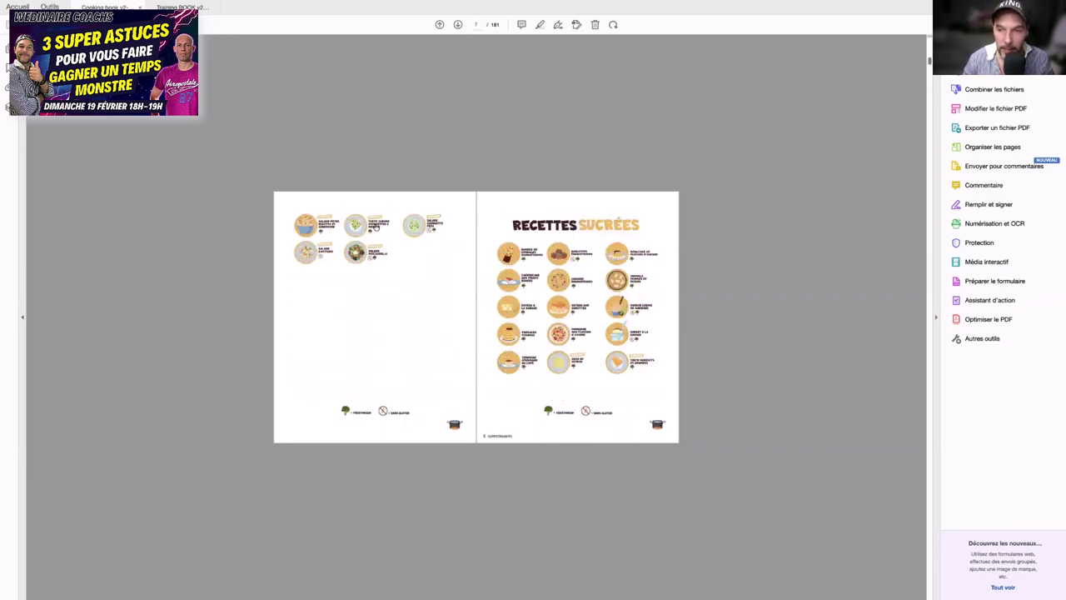
scroll(378, 226, "up", 2)
scroll(376, 226, "up", 2)
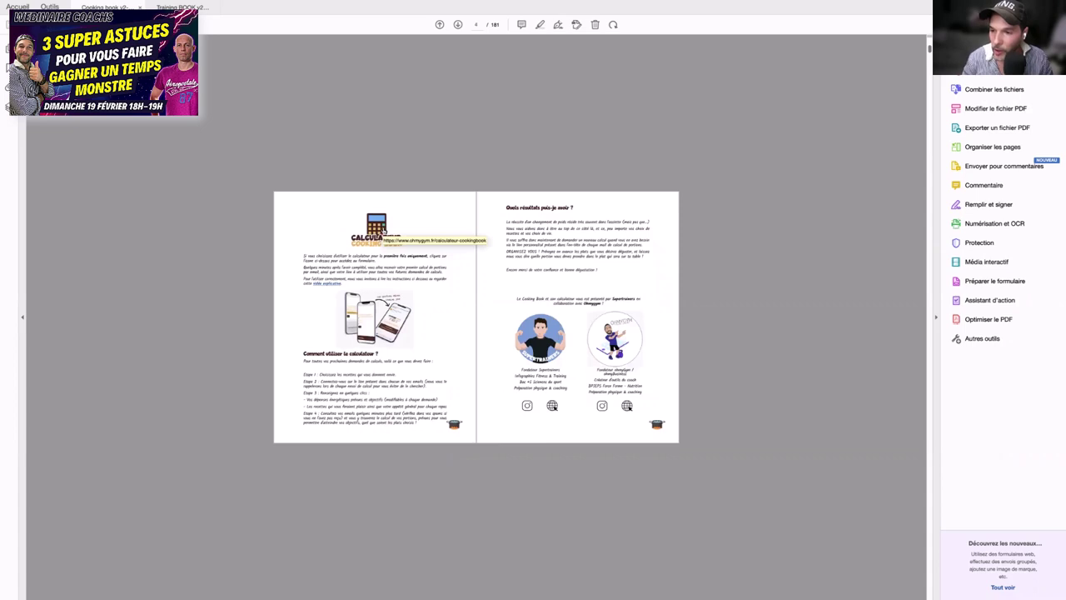
scroll(384, 231, "down", 6)
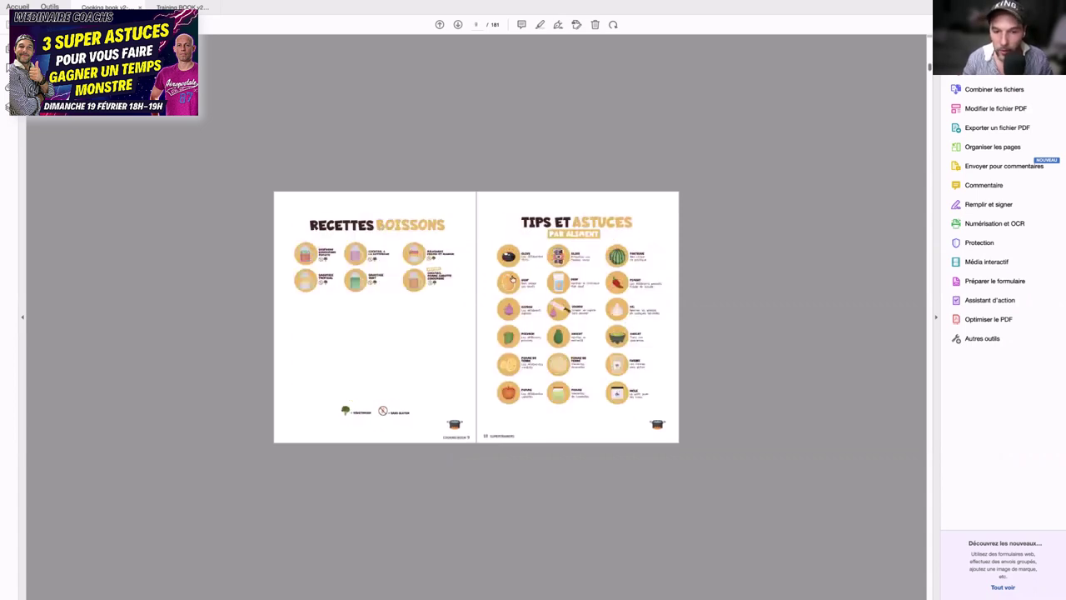
scroll(409, 284, "down", 2)
scroll(409, 285, "down", 4)
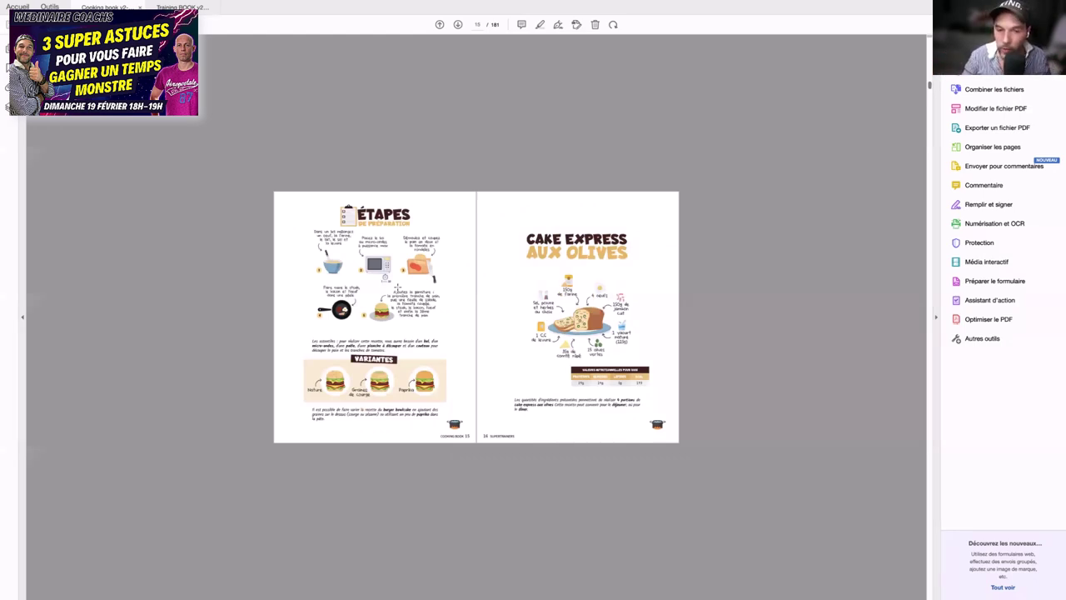
scroll(397, 288, "up", 8)
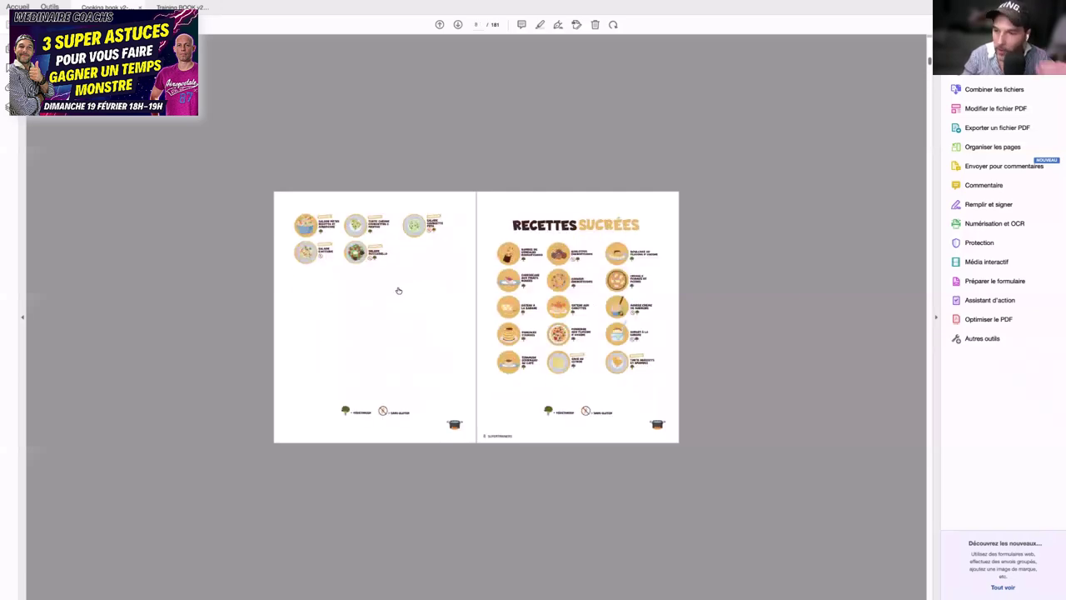
scroll(398, 290, "up", 6)
scroll(396, 287, "down", 2)
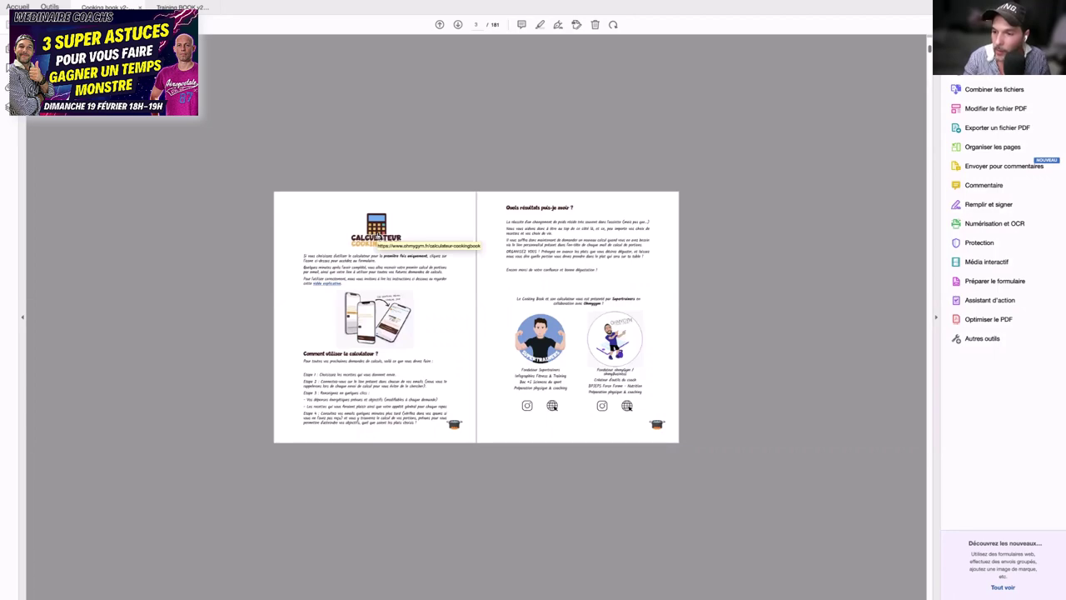
- Open the online portion calculator from the PDF, maximize it, start it and answer Femme
left_click(376, 235)
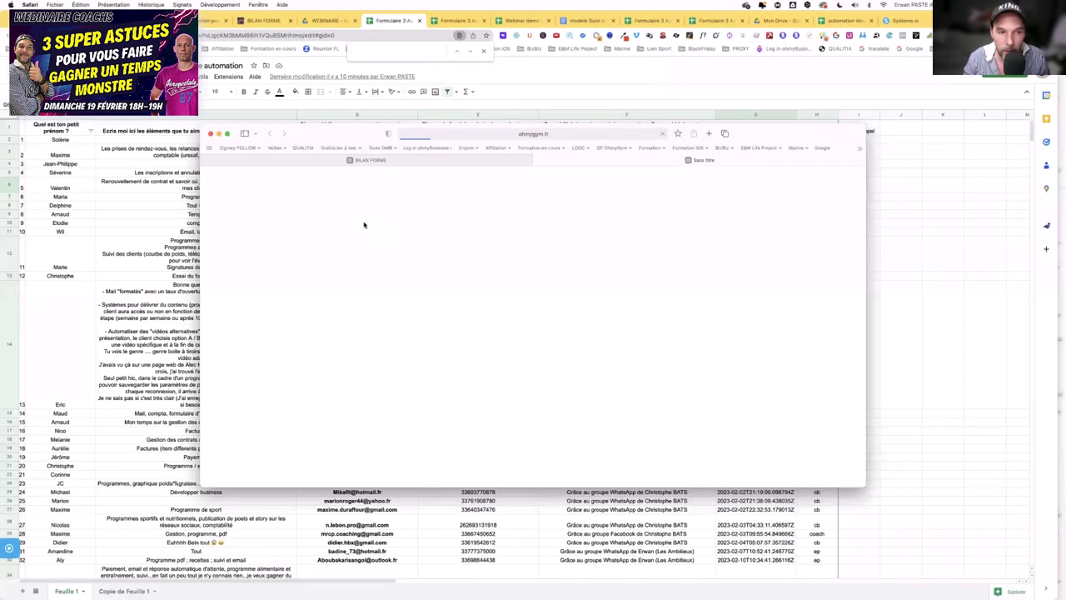
left_click(227, 134)
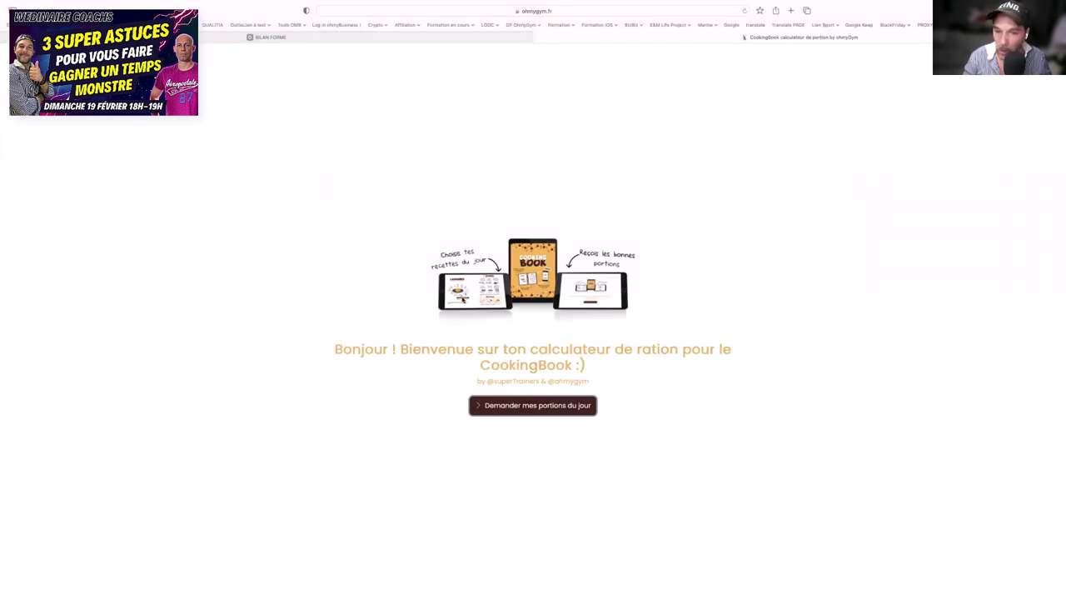
left_click(543, 407)
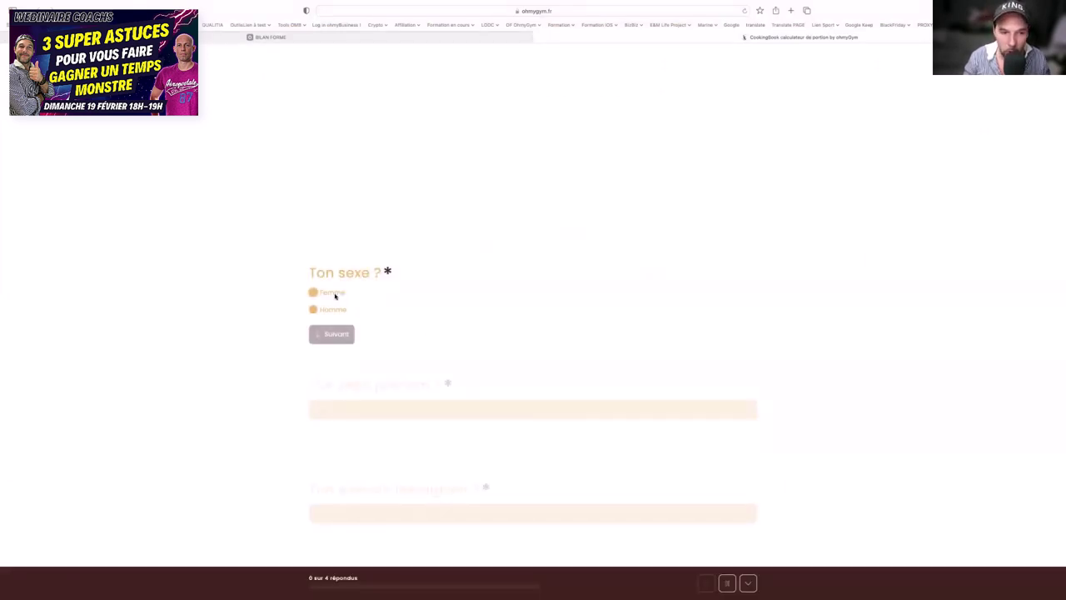
left_click(335, 294)
left_click(340, 333)
- Enter a first name, an Instagram handle and a height of 175 cm
type("Sdfsdf")
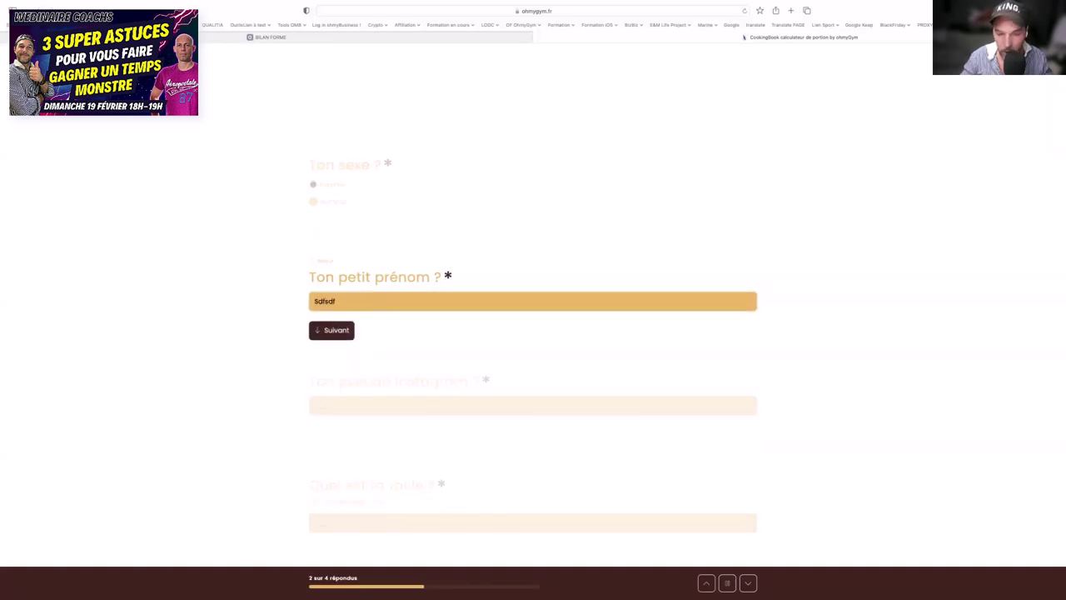
key("Return")
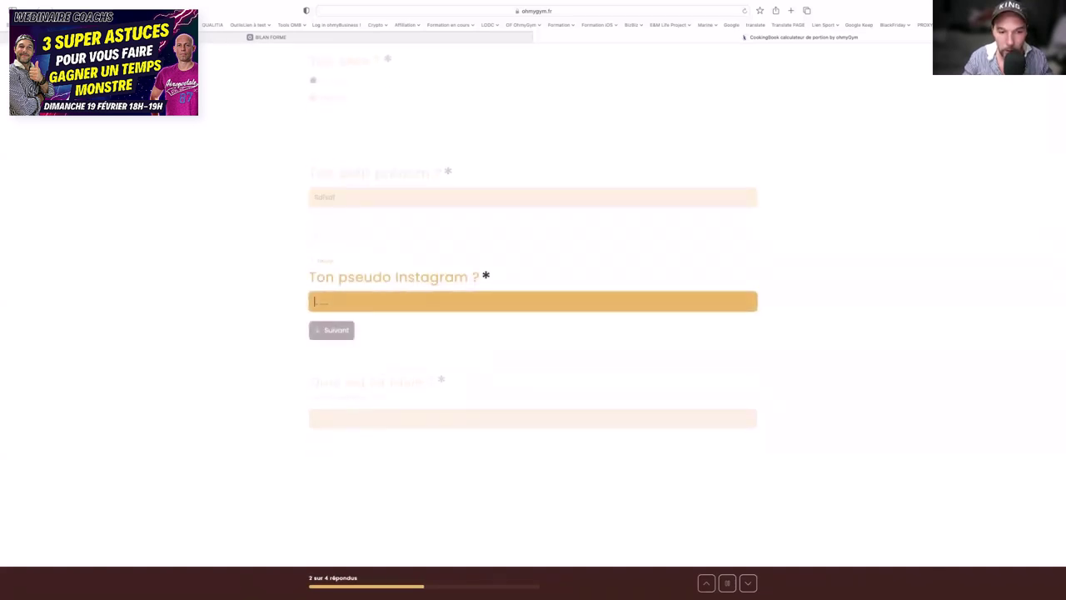
type("sdfsdf")
left_click(342, 330)
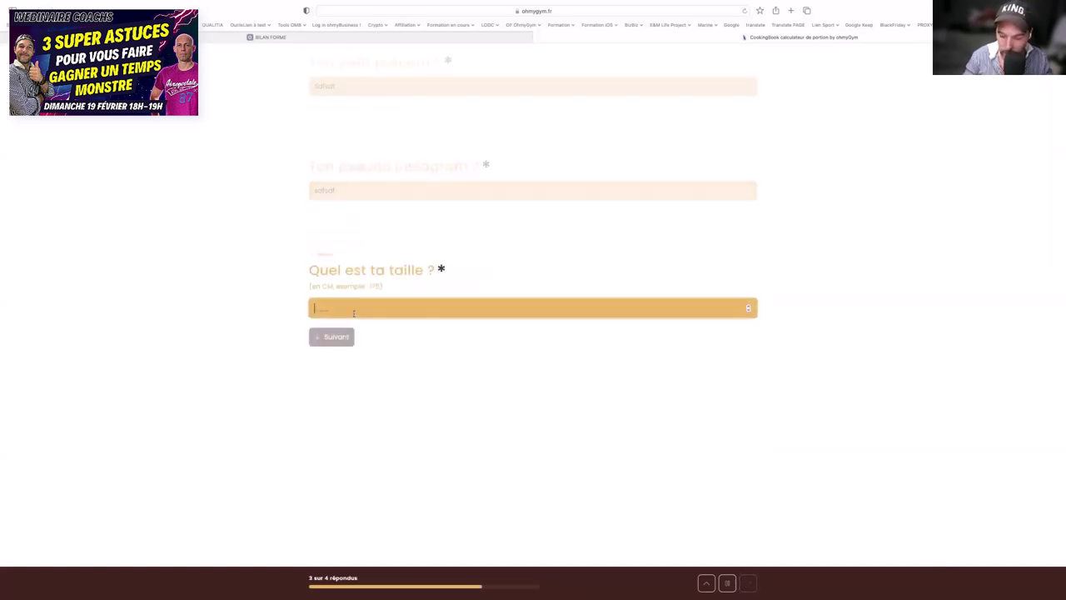
type("175")
key("Return")
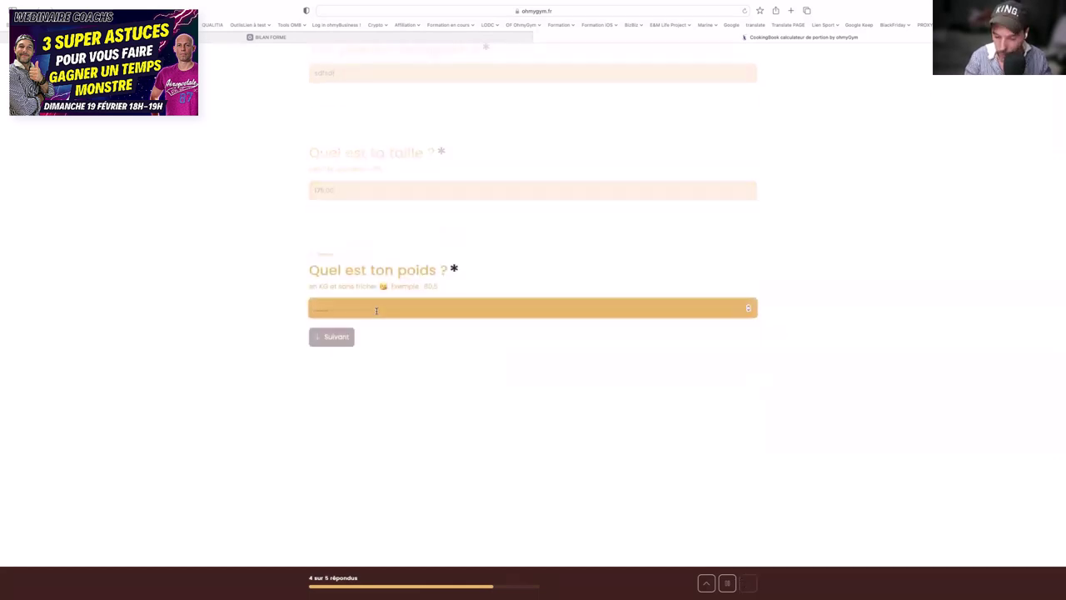
- Enter weight 85 kg, age 35, plus an e-mail address and phone number
type("85")
key("Return")
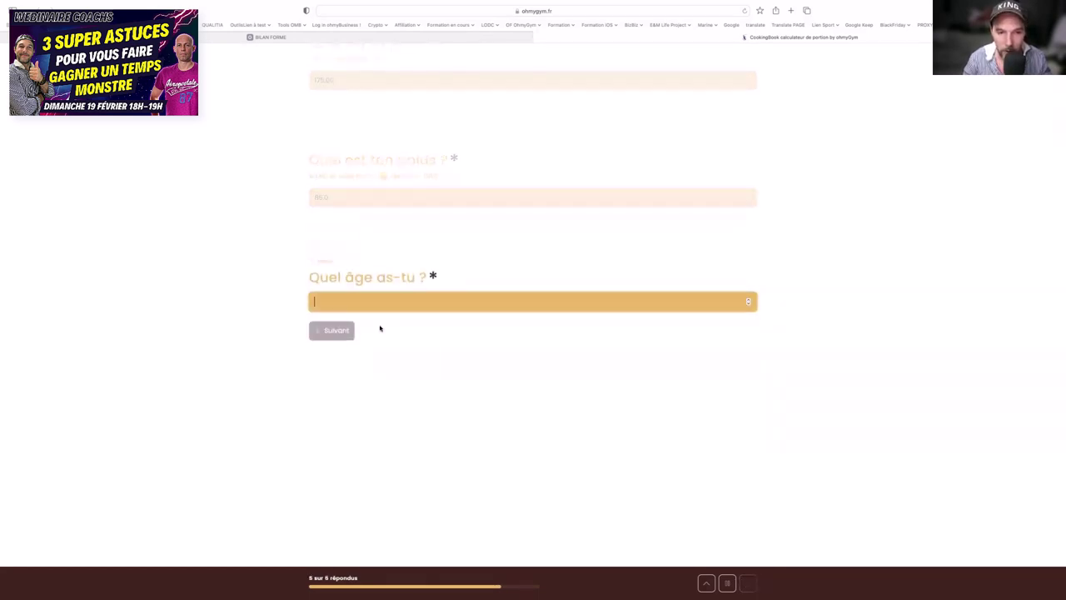
type("35")
key("Return")
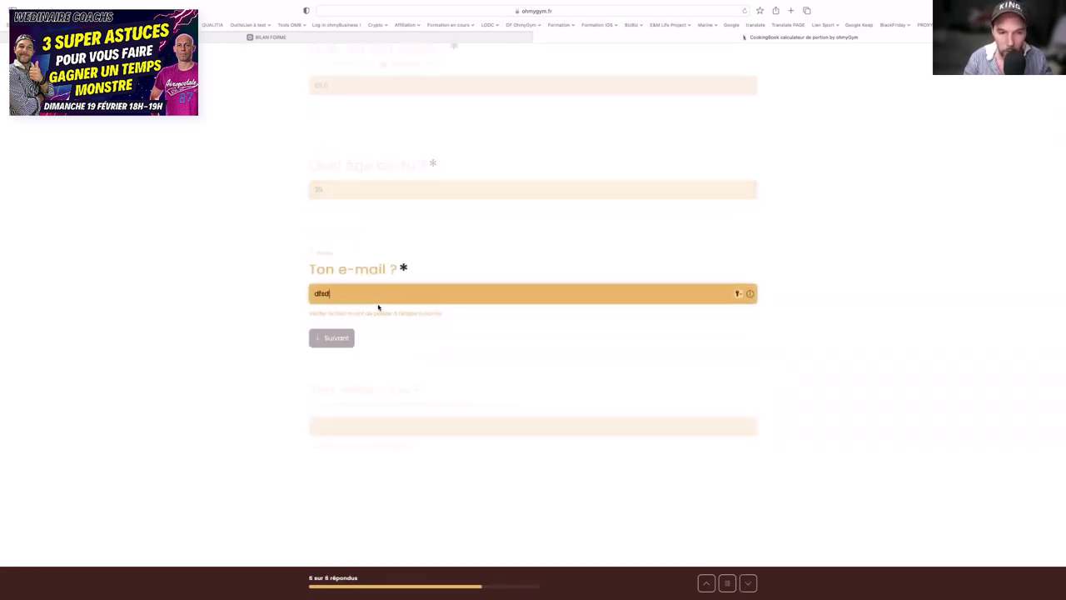
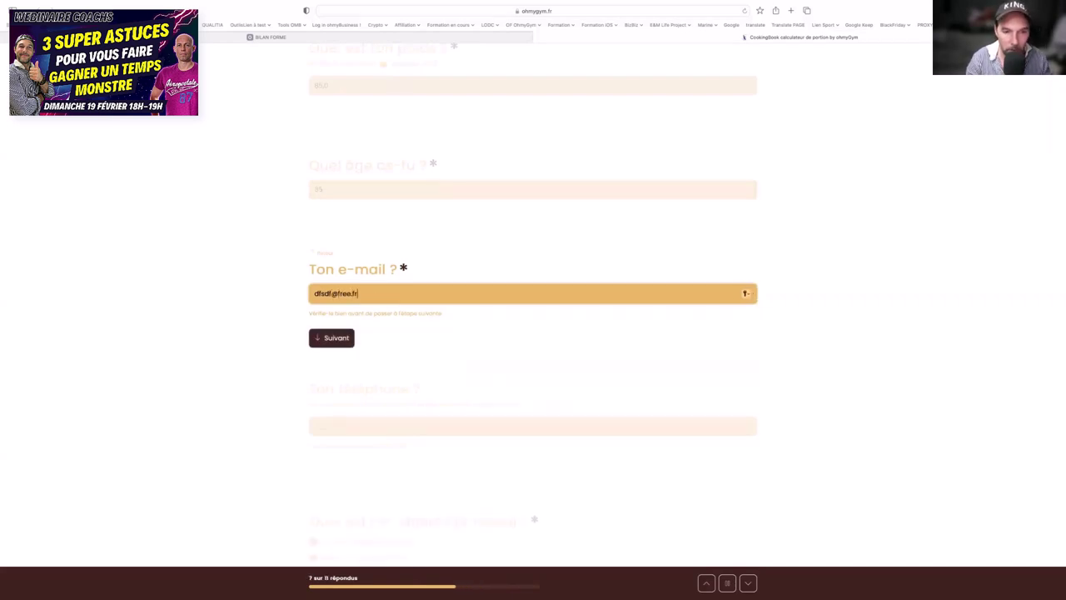
key("Return")
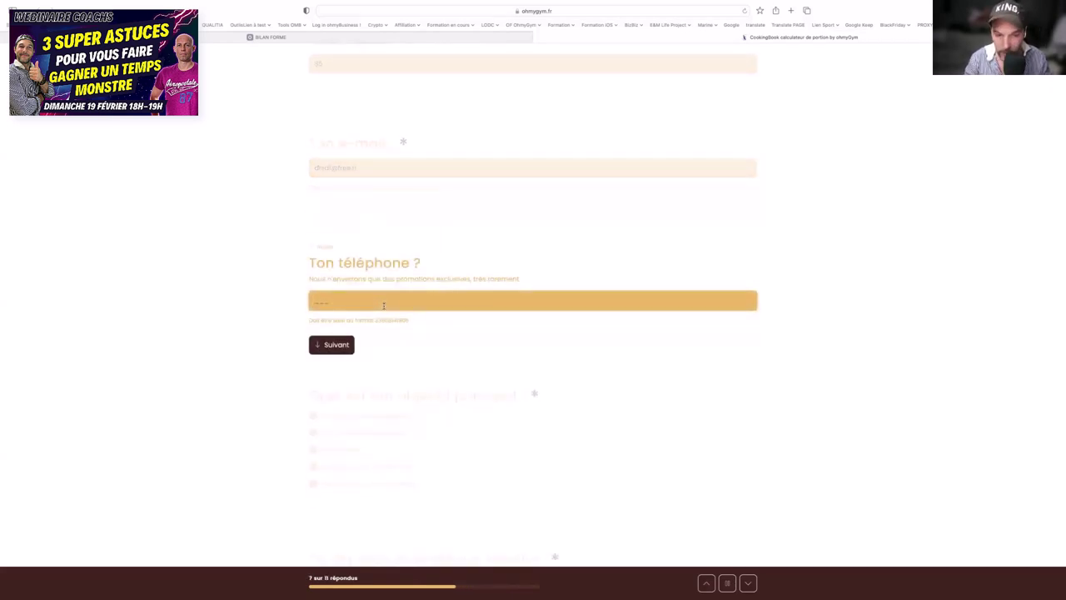
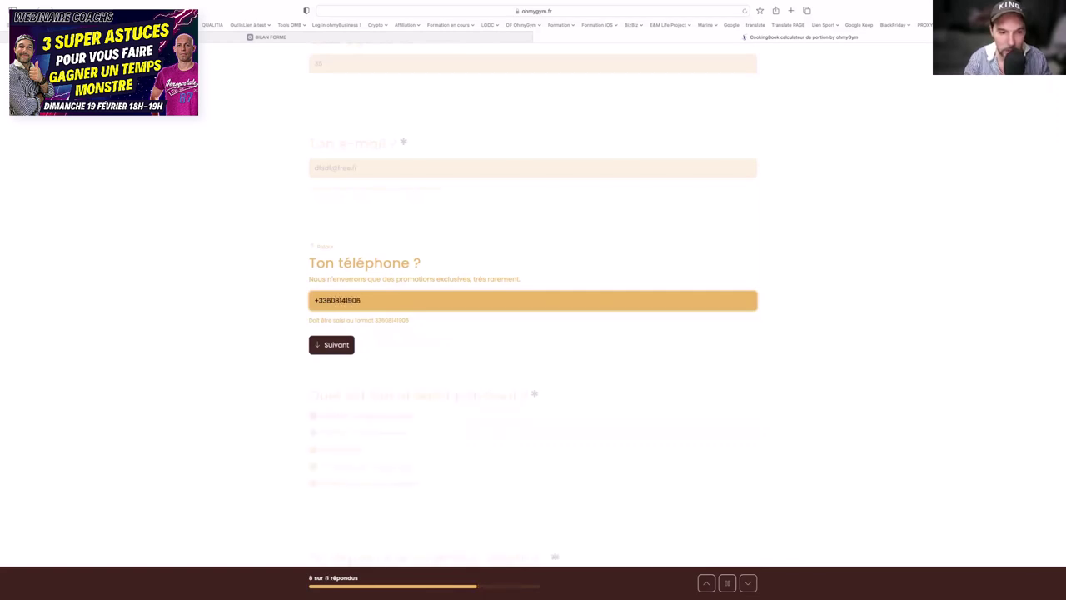
key("Return")
- Choose main goal Perdre du poids lentement, Haute sport activity and Modérée daily activity
left_click(364, 286)
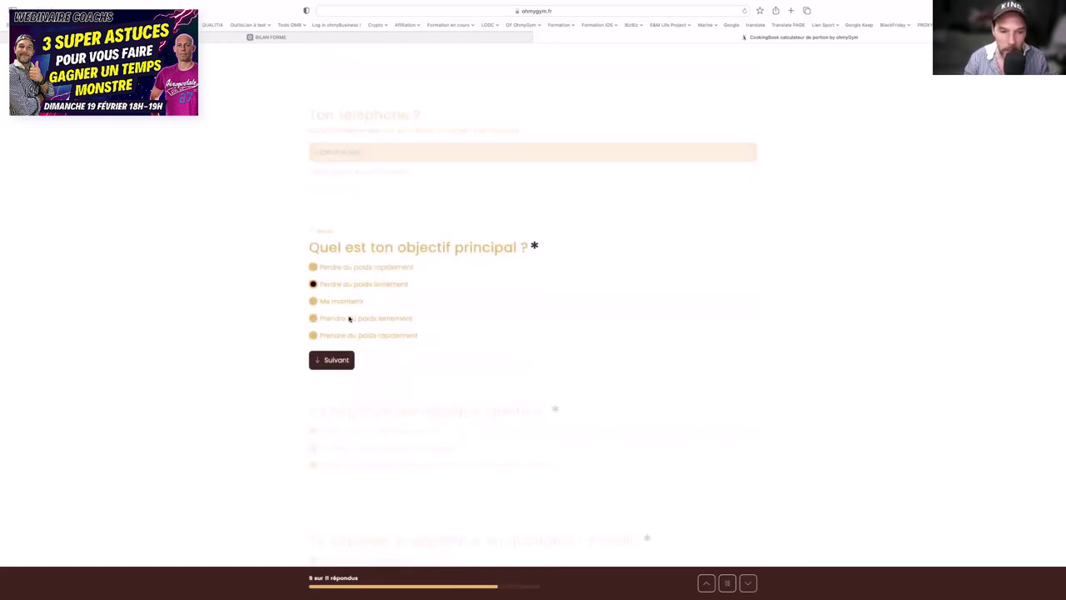
left_click(347, 365)
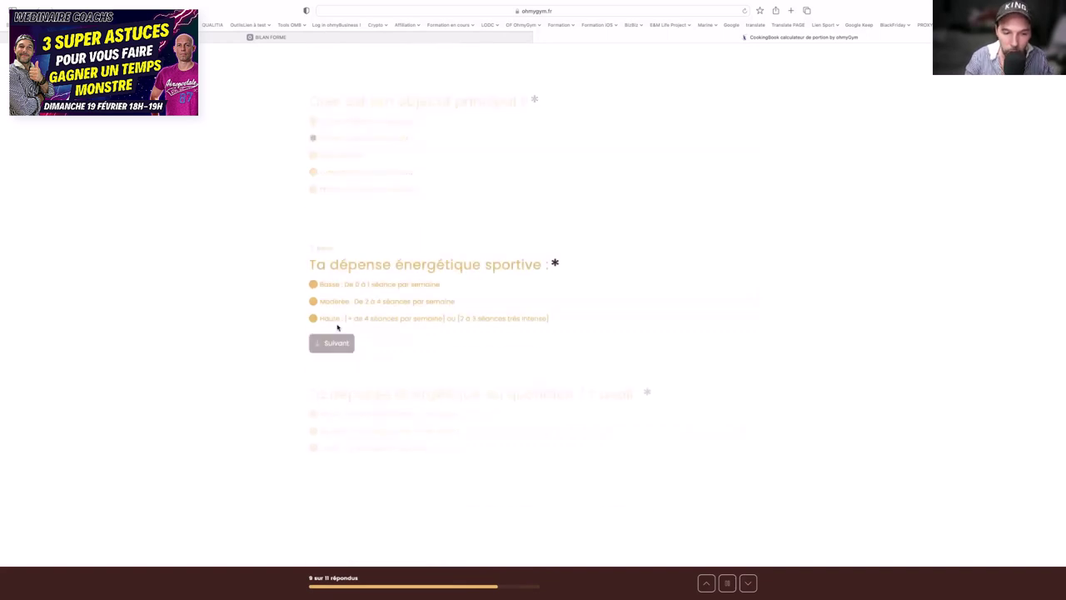
left_click(333, 319)
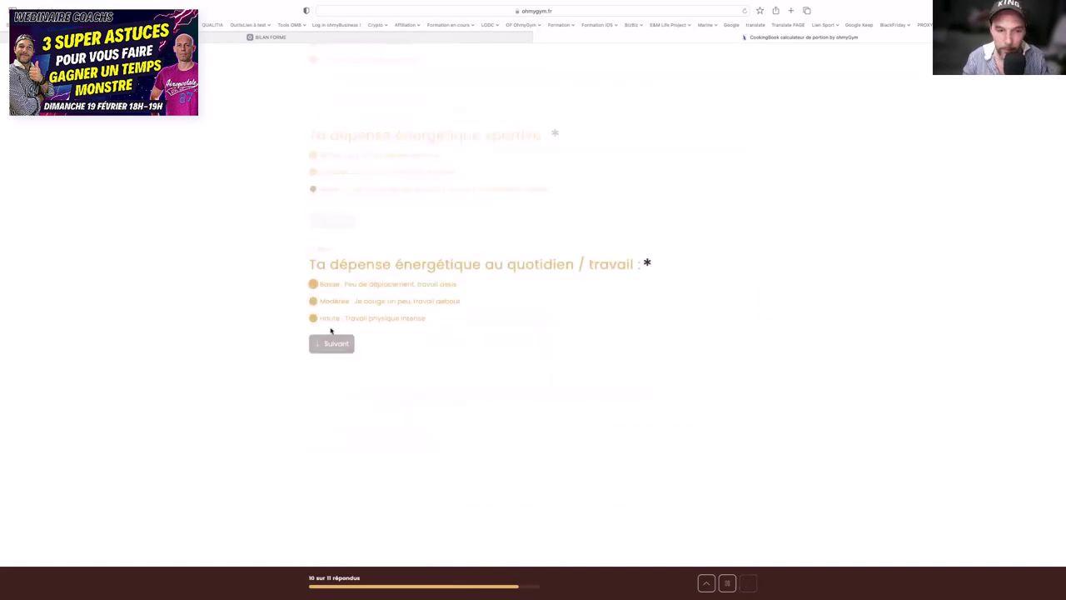
left_click(325, 301)
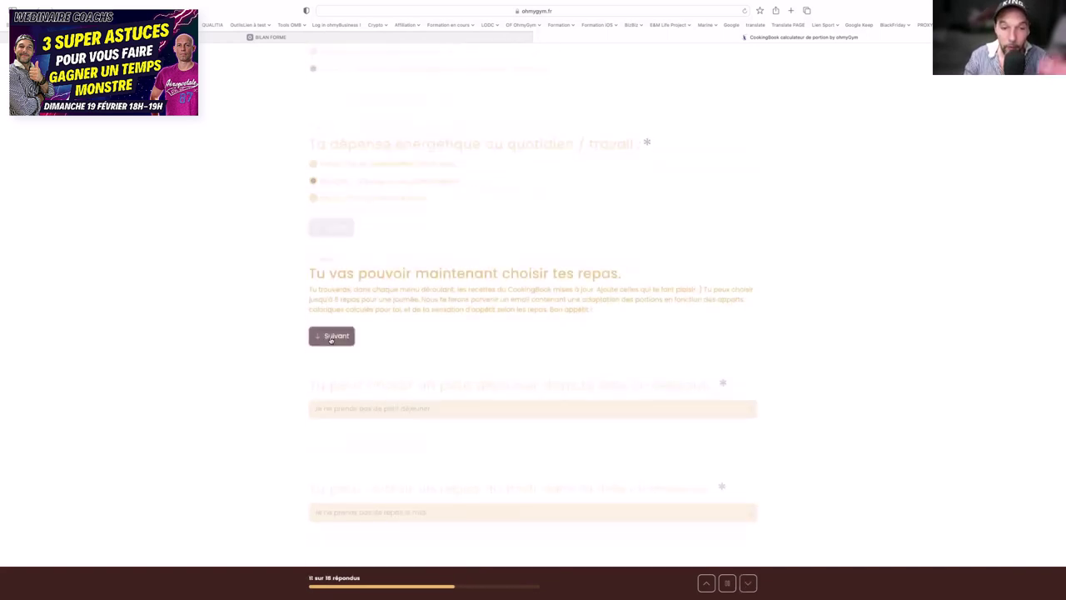
left_click(331, 336)
- Pick breakfast Crêpe verte protéinée with Appétit normal and lunch Cake express aux olives with Gros appétit
left_click(360, 302)
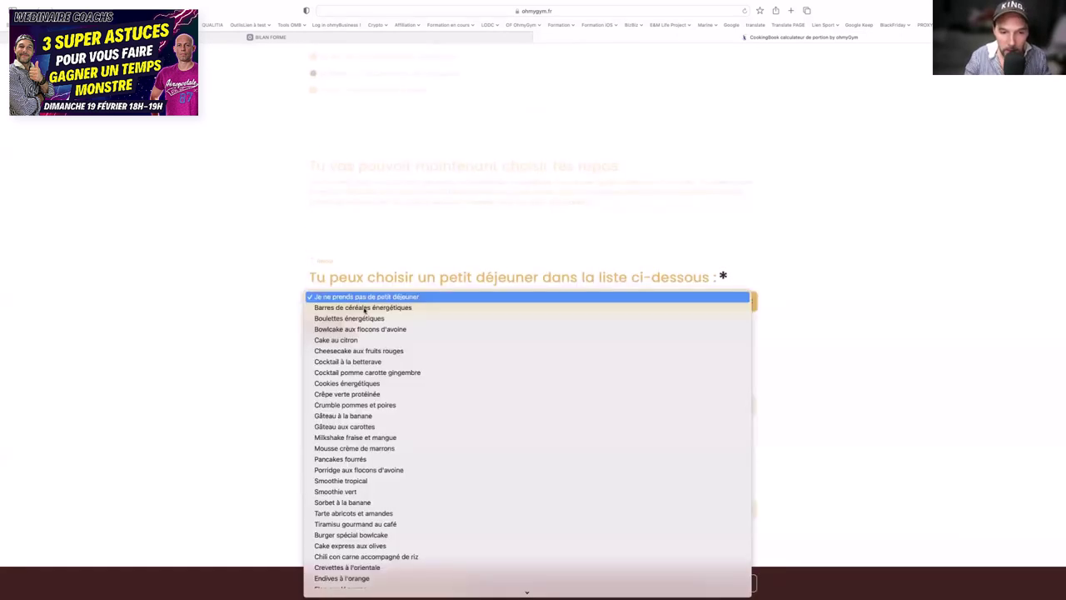
left_click(381, 399)
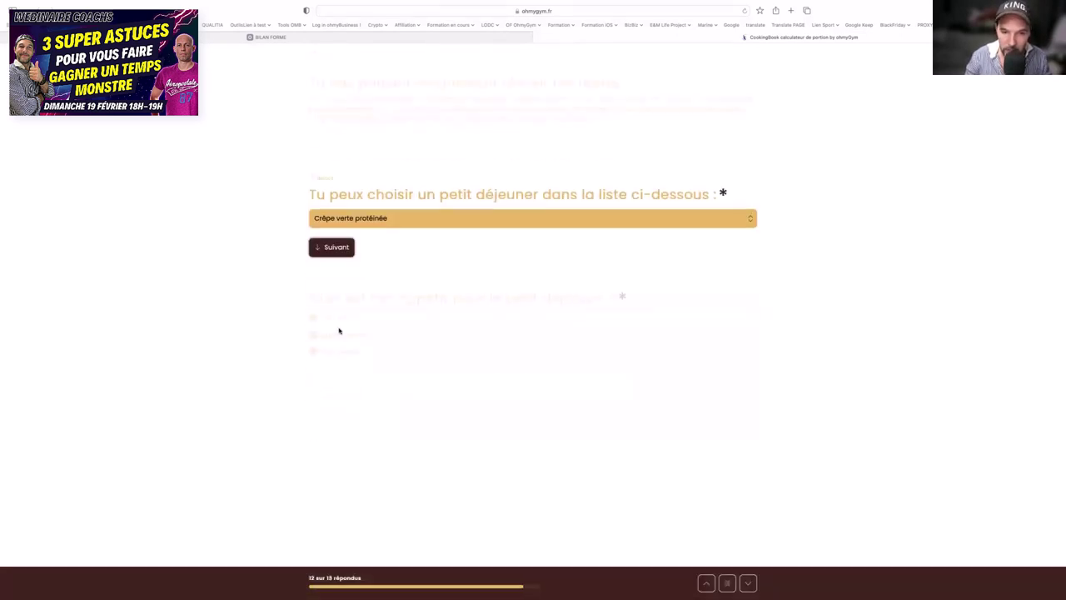
left_click(332, 304)
left_click(333, 342)
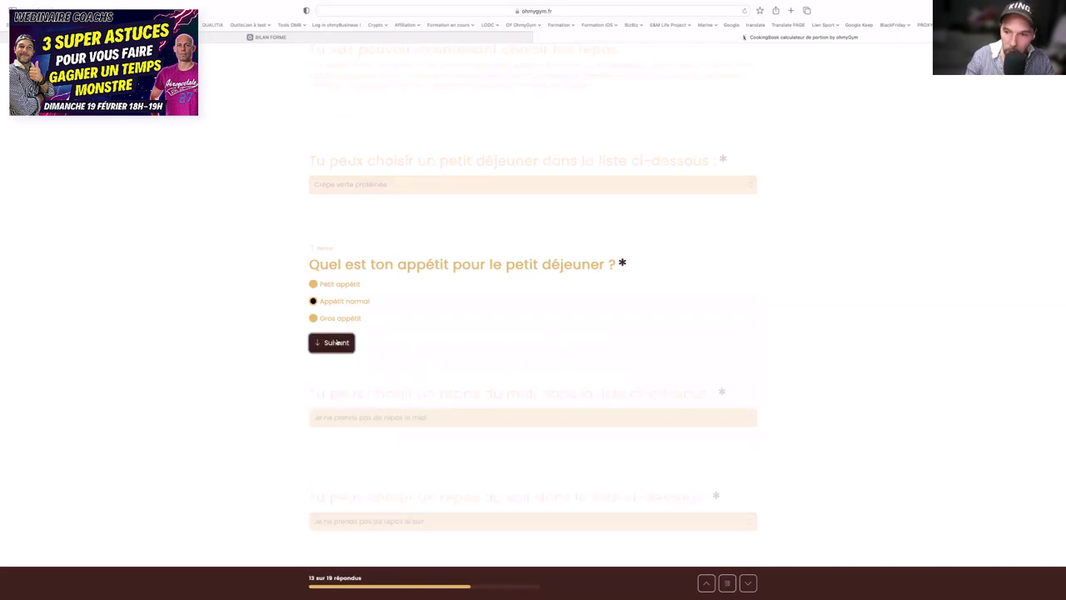
left_click(375, 303)
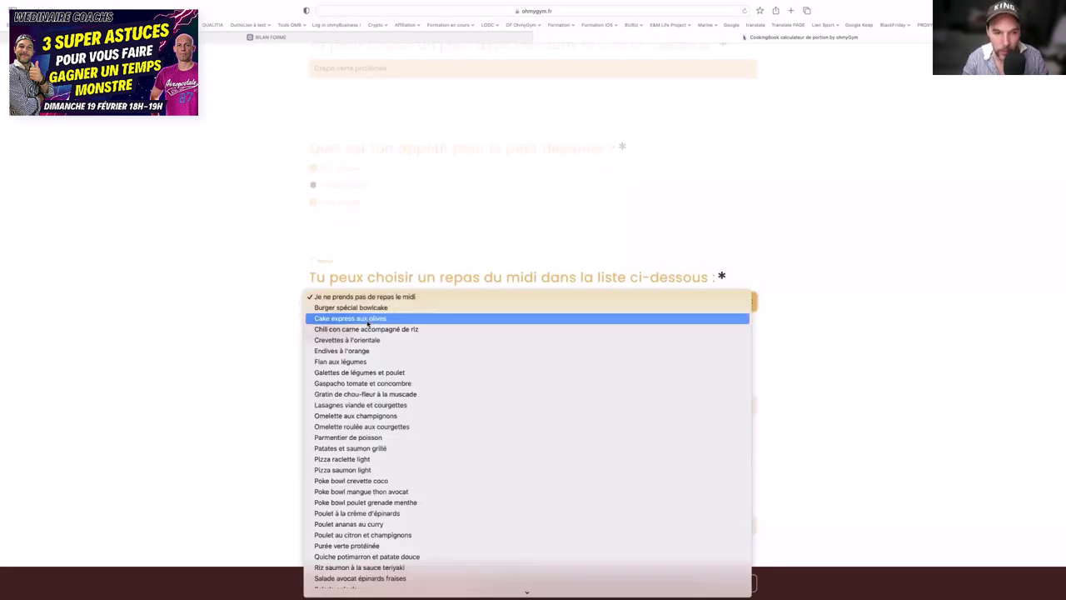
left_click(374, 318)
left_click(337, 331)
left_click(341, 317)
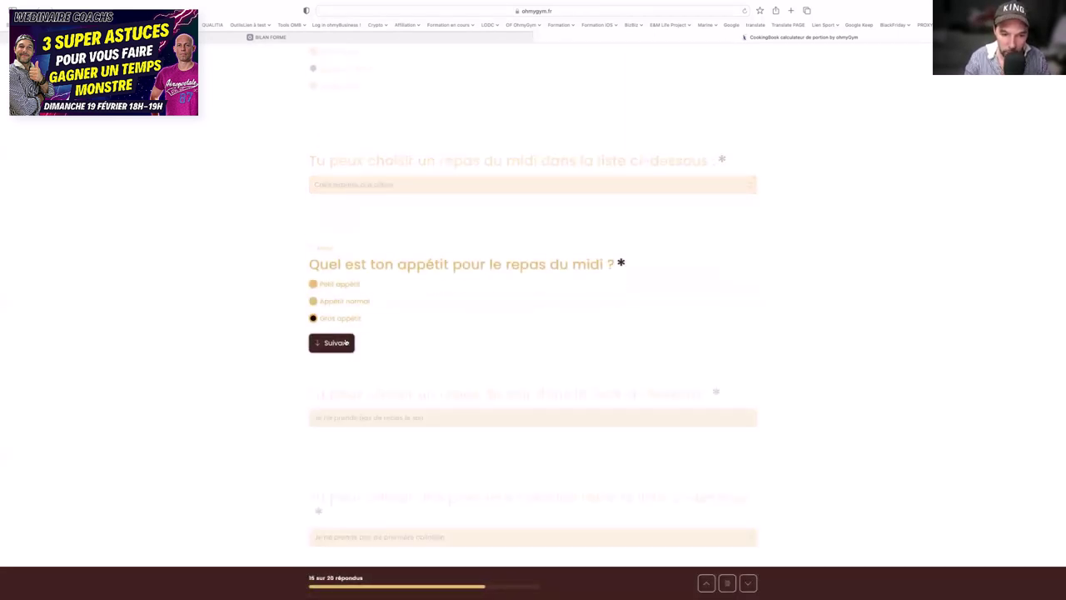
left_click(346, 343)
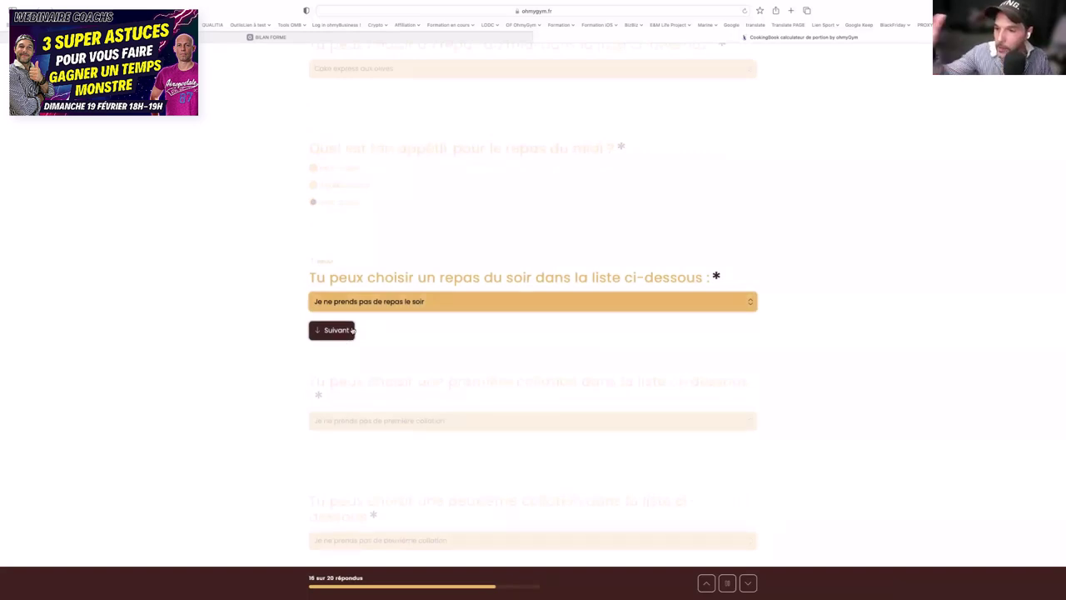
key("super+Tab")
key("super+Tab")
key("super+Tab")
key("super+Tab")
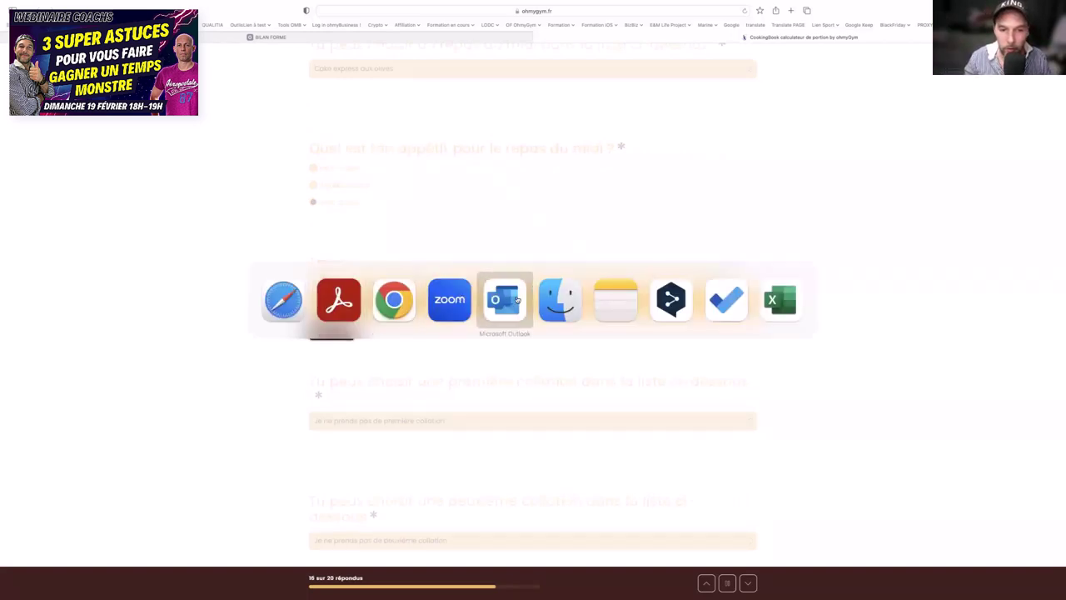
- Scroll through the CookingBook portion e-mail to review its portions
scroll(522, 173, "down", 5)
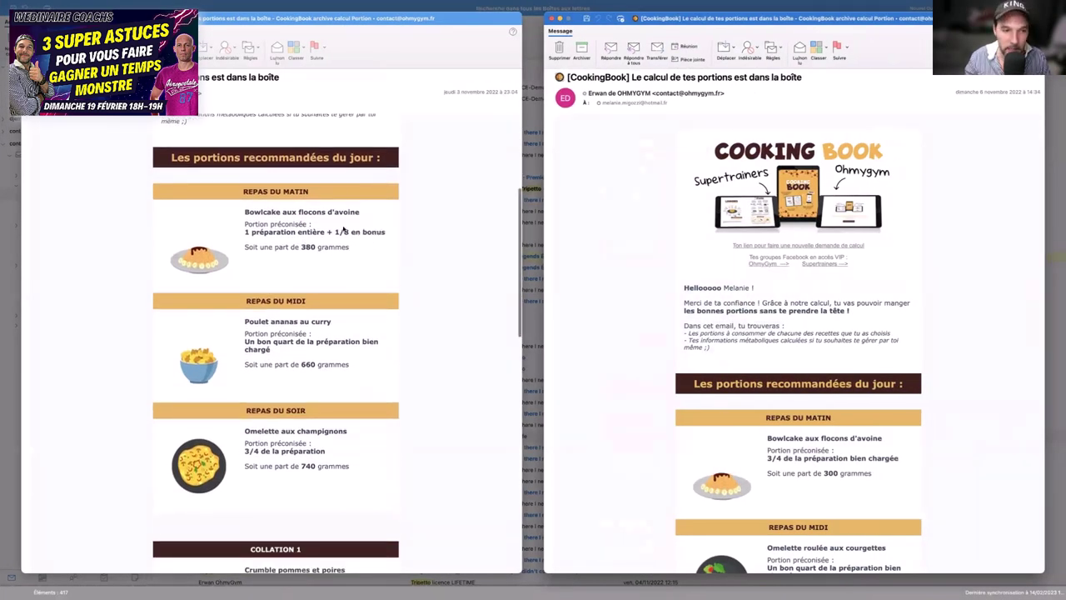
scroll(310, 227, "up", 5)
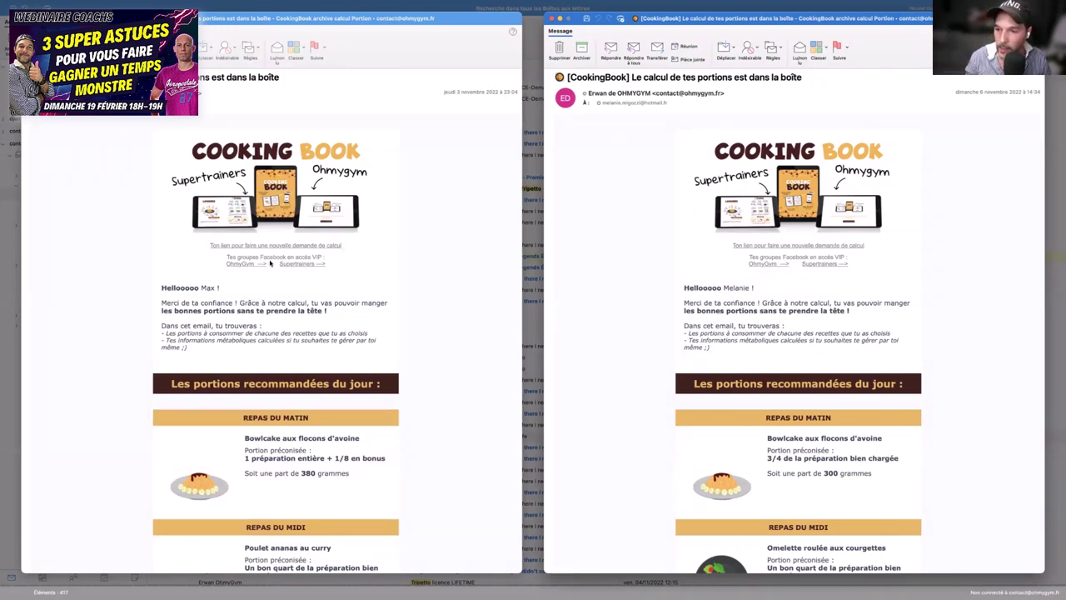
scroll(270, 262, "down", 2)
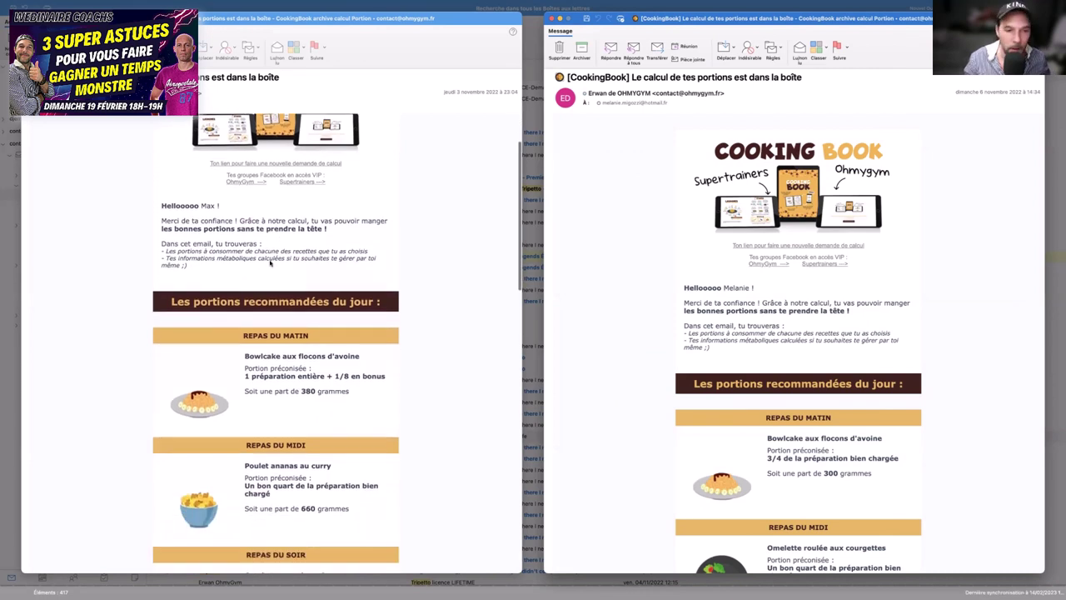
scroll(270, 262, "down", 1)
scroll(270, 263, "down", 2)
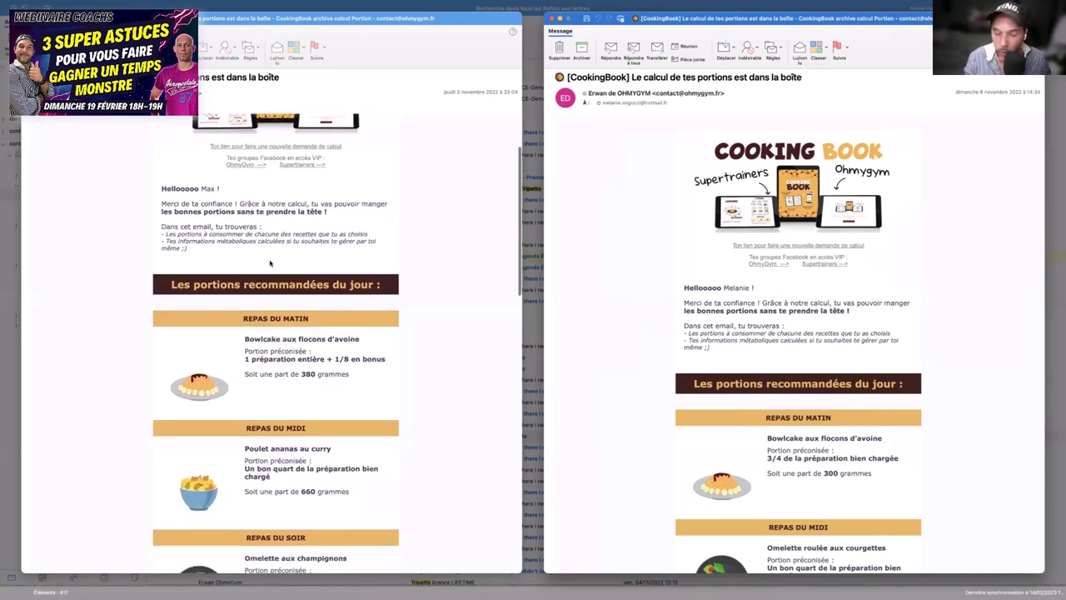
scroll(270, 263, "up", 1)
scroll(270, 262, "up", 2)
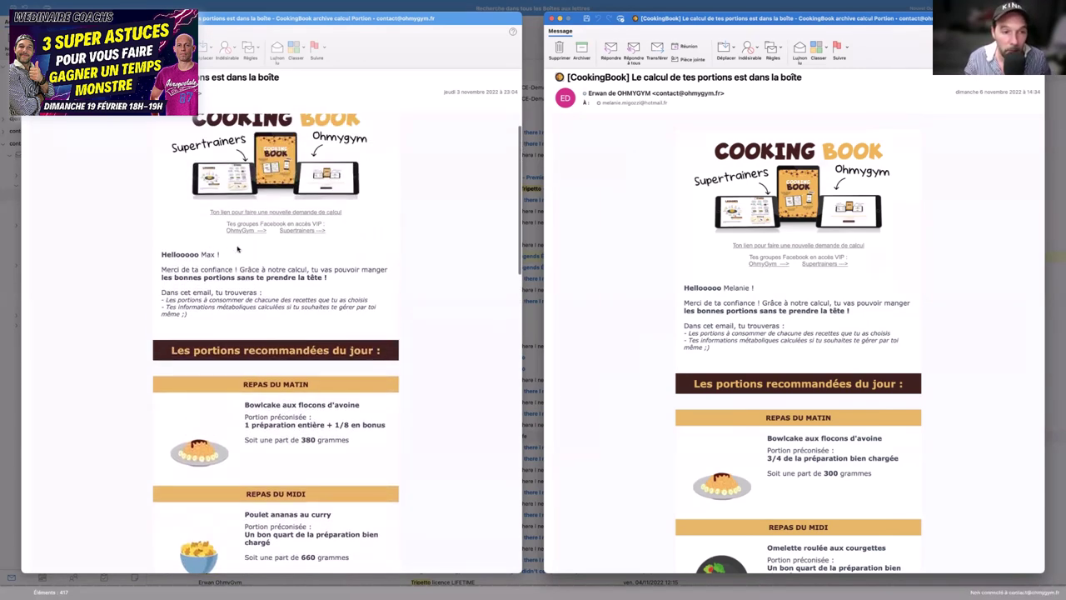
- In the earlier portion e-mail, highlight the morning amount, the midday dish Poulet ananas au curry and its portion size
left_click(225, 256)
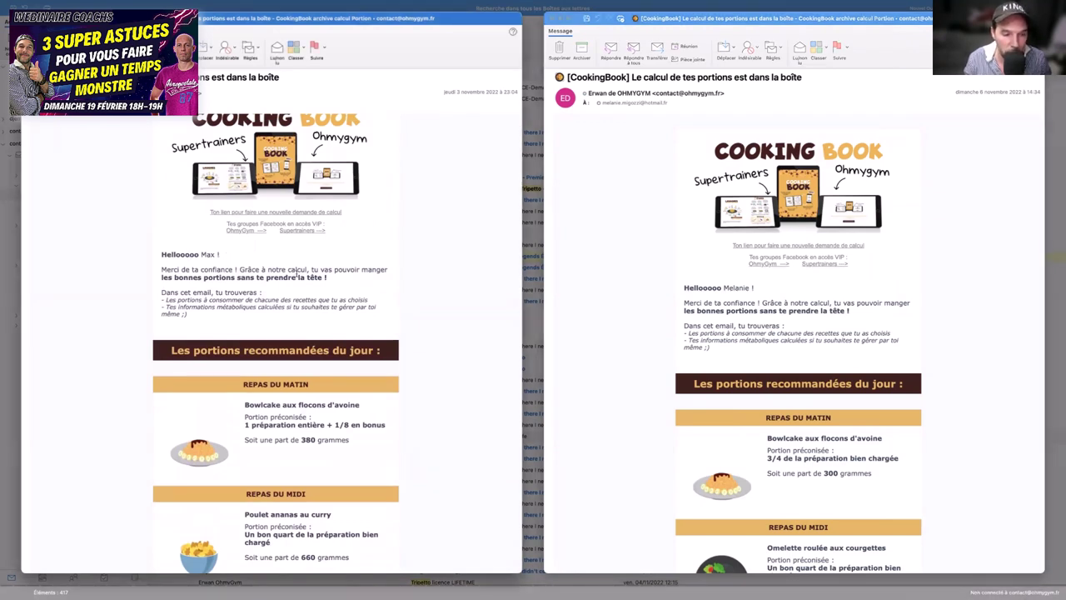
scroll(297, 275, "down", 2)
scroll(296, 276, "down", 1)
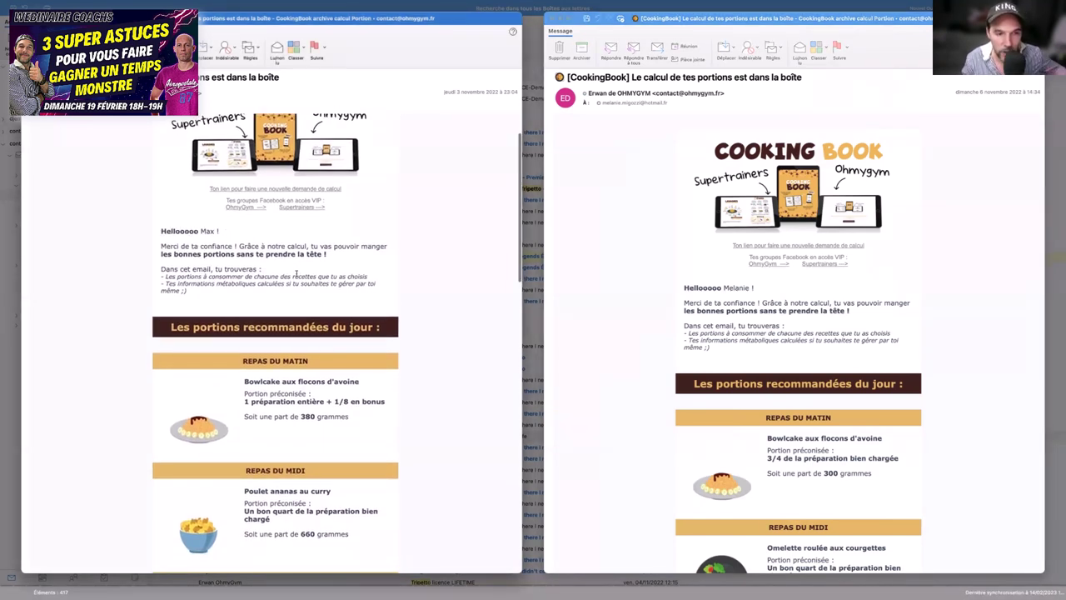
scroll(296, 276, "down", 4)
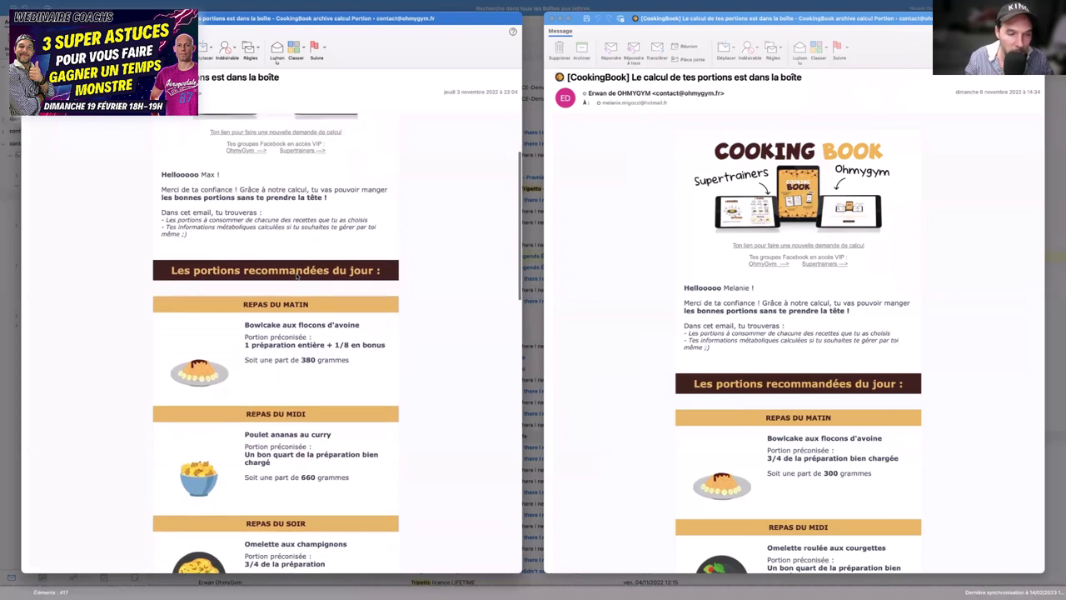
scroll(296, 276, "down", 4)
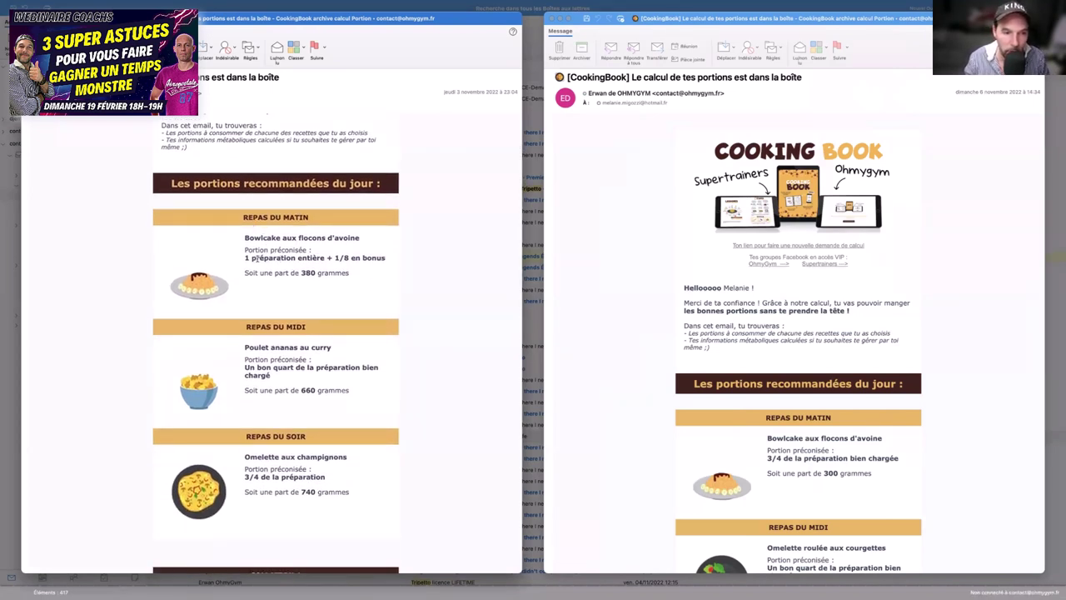
left_click_drag(252, 258, 349, 274)
scroll(297, 294, "down", 5)
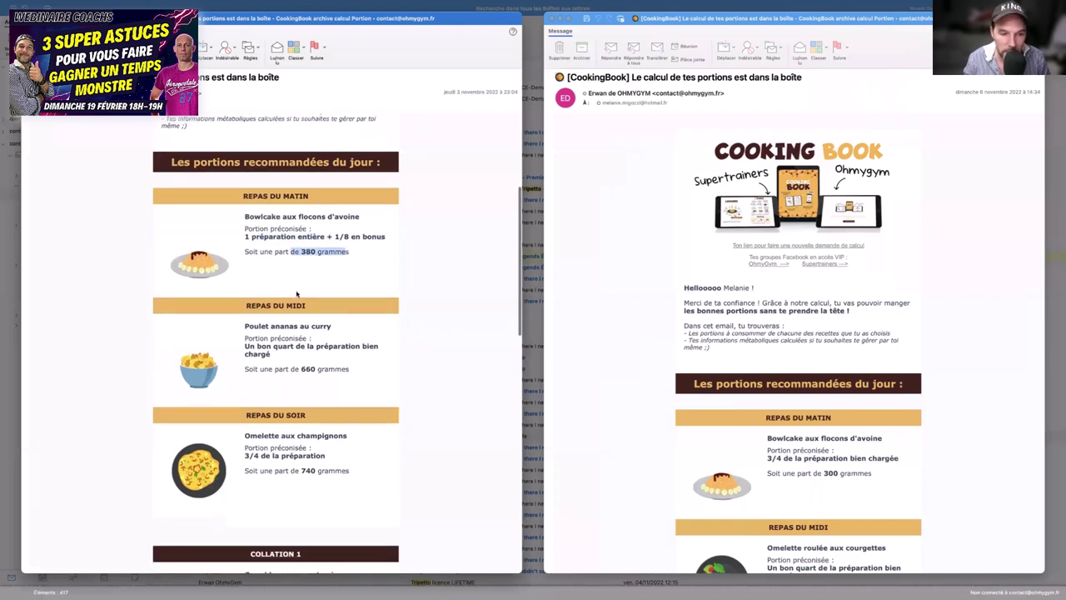
left_click_drag(253, 231, 323, 234)
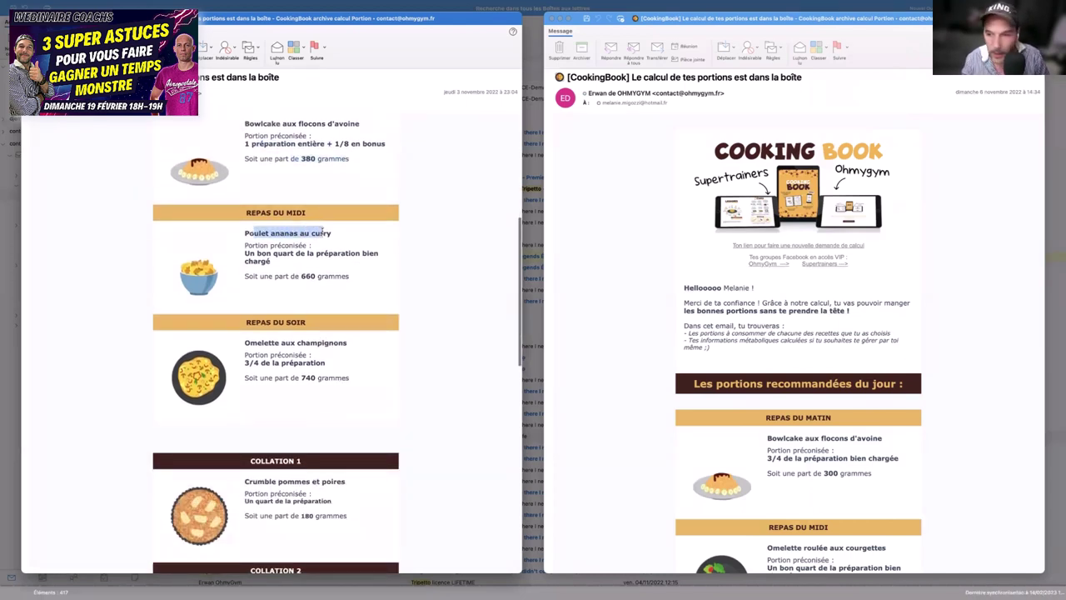
left_click_drag(257, 255, 327, 276)
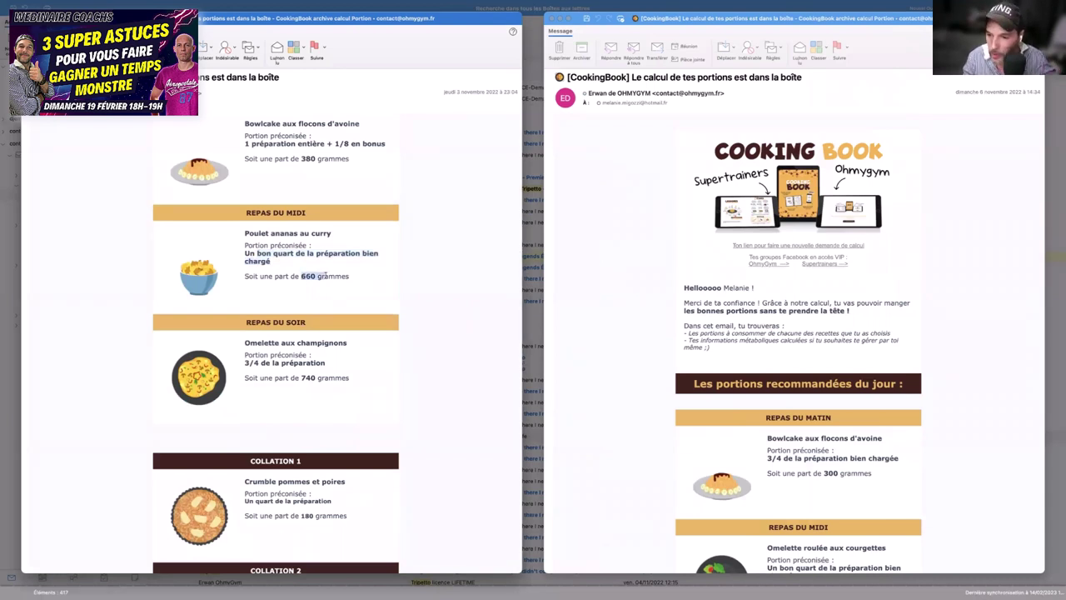
- Move on to the full-screen Cooking Book calculator PDF
scroll(327, 275, "down", 5)
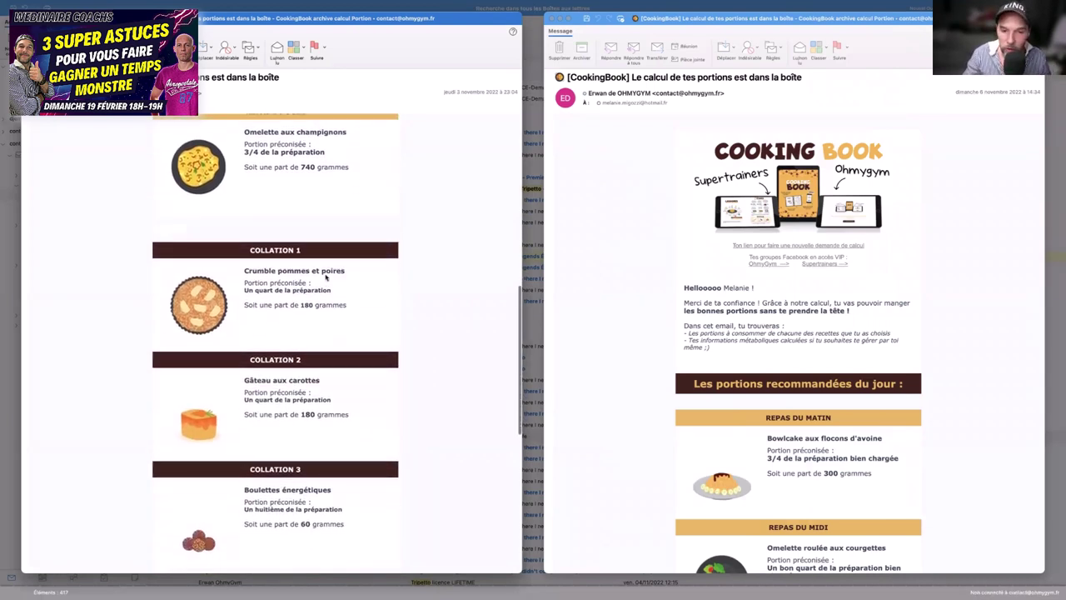
scroll(326, 277, "up", 5)
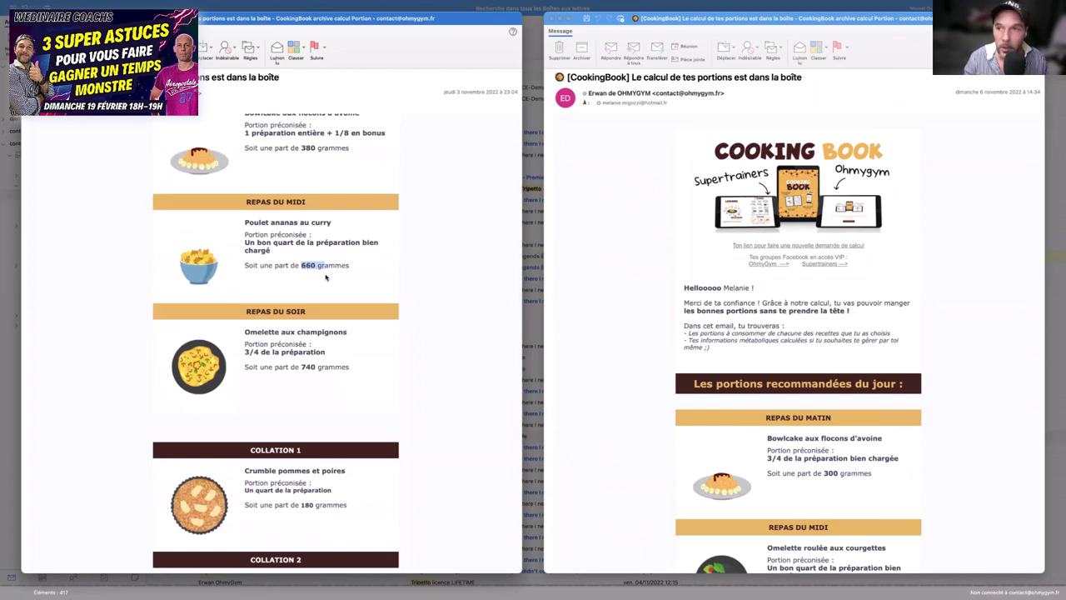
key("ctrl+Right")
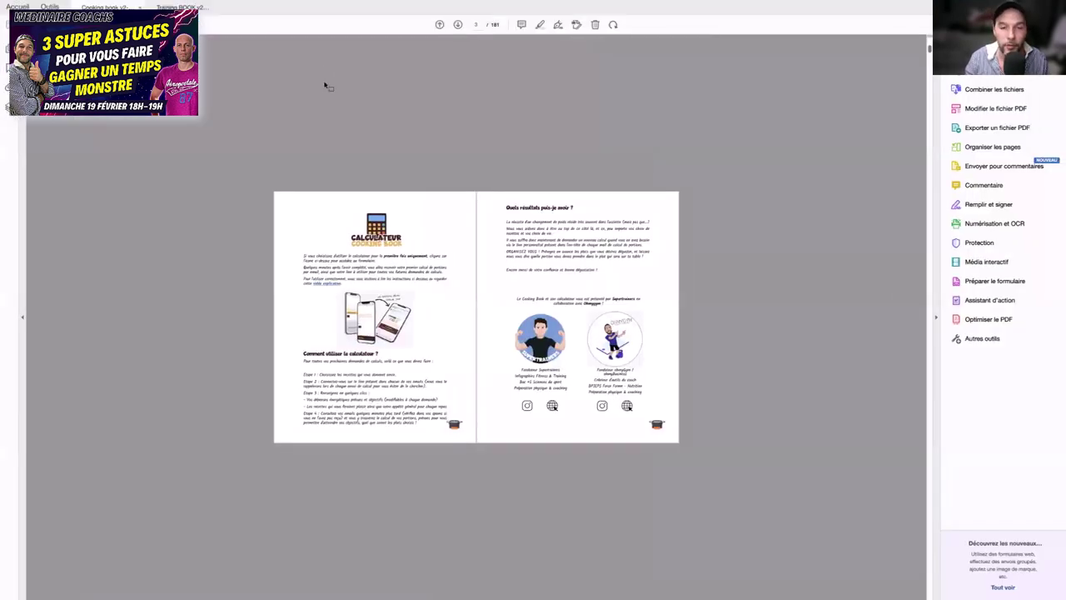
- Cycle through the full-screen spaces back to the two portion e-mail windows
key("ctrl+Right")
key("ctrl+Left")
key("ctrl+Left")
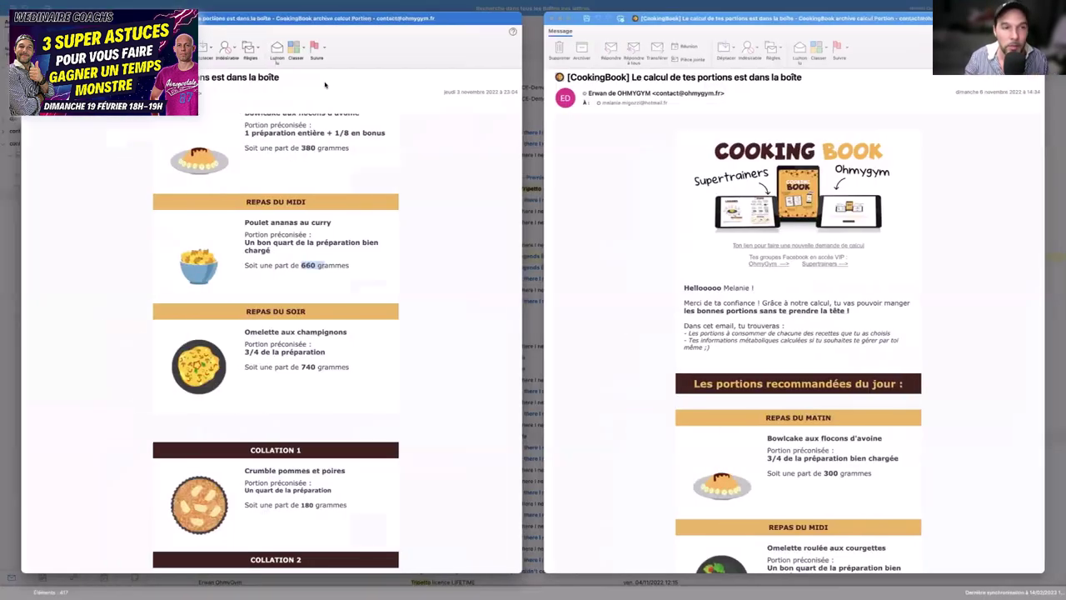
key("ctrl+Left")
key("ctrl+Left")
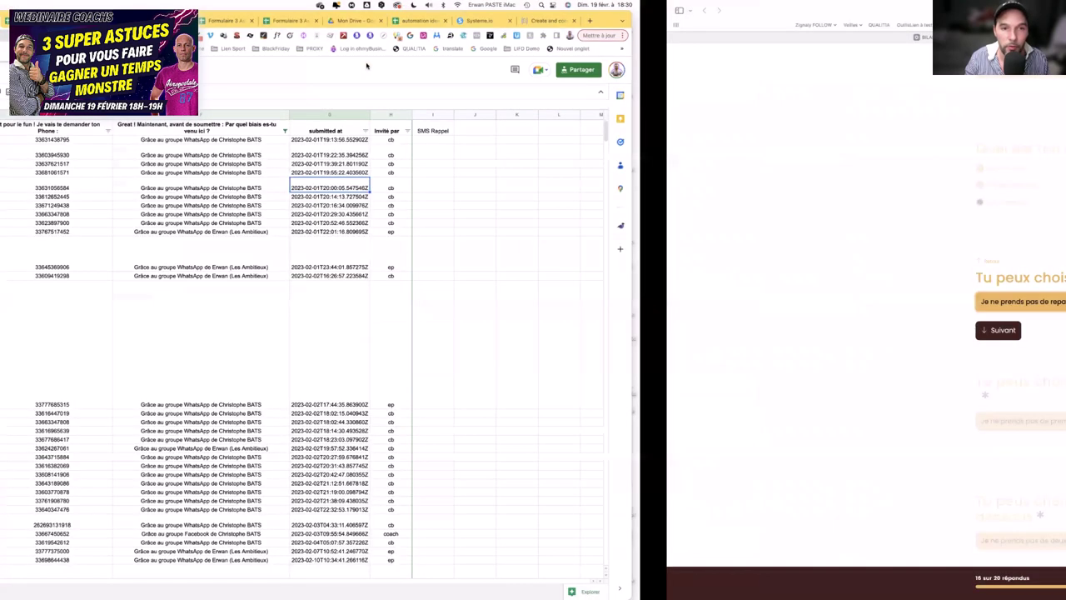
- Show the Training Spécial Dos PDF pages, then move to the browser's load calculator
key("super+Tab")
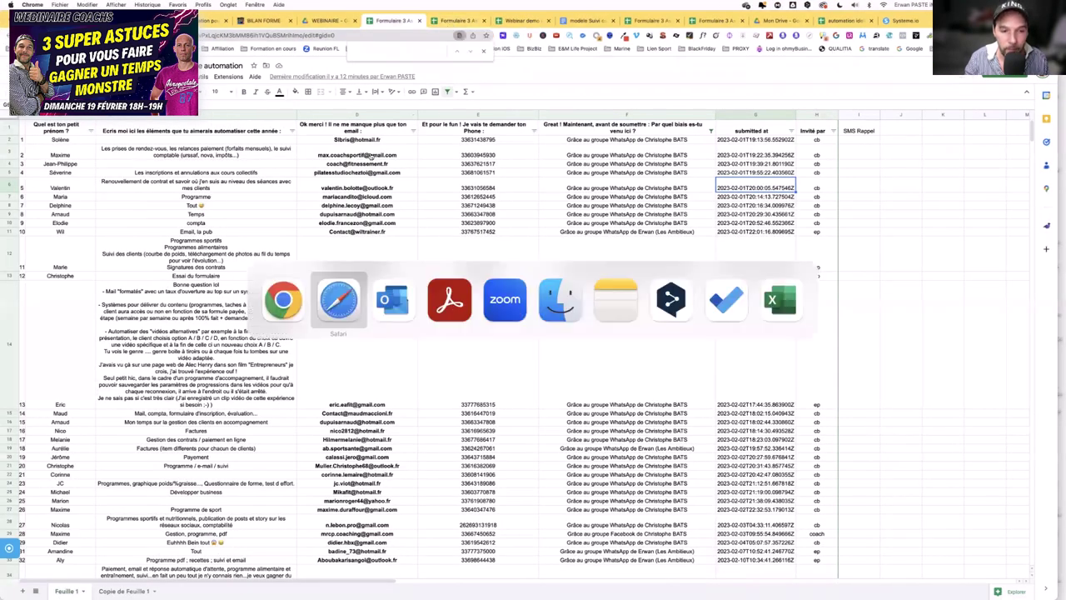
key("super+Tab")
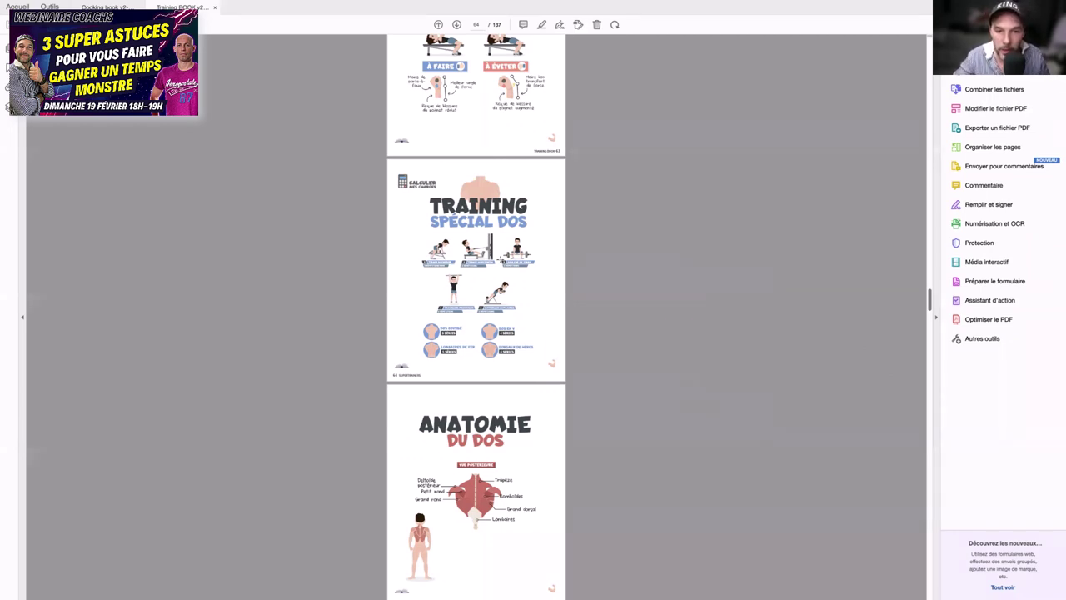
scroll(477, 317, "up", 1)
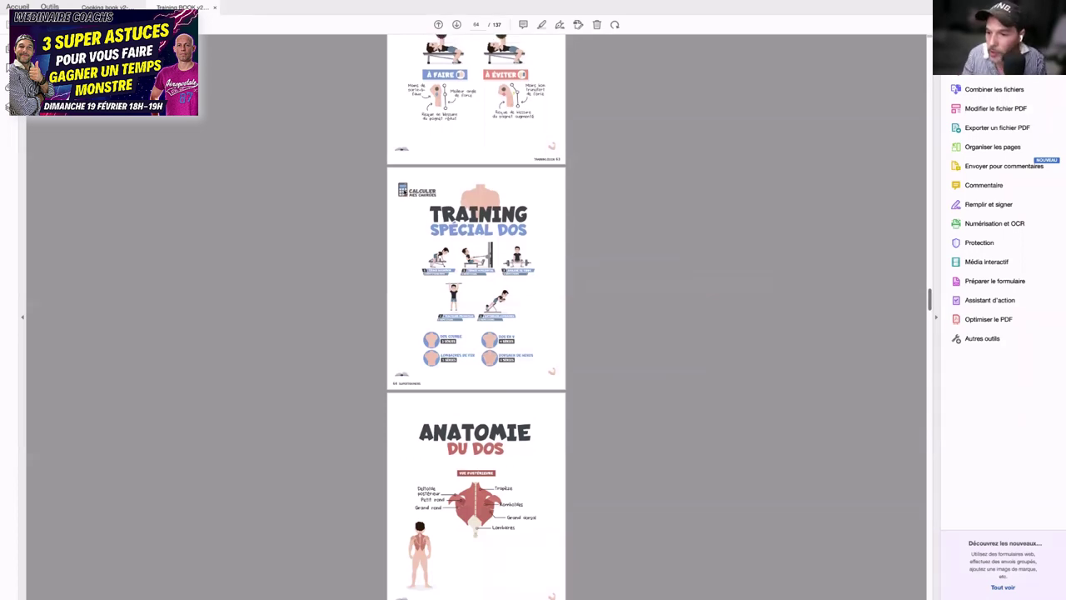
key("ctrl+Right")
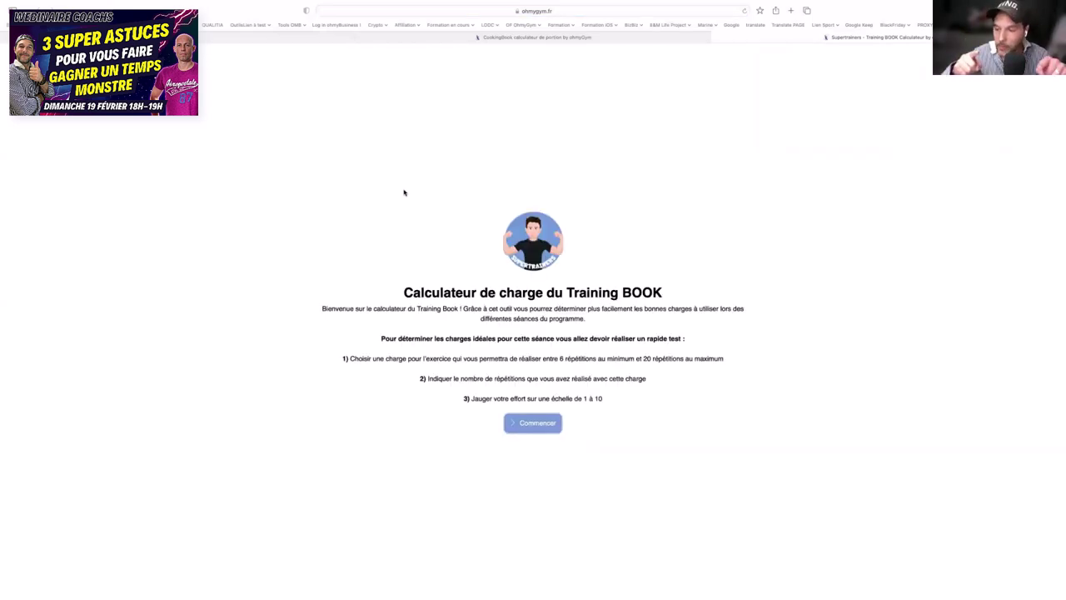
- Start the Training BOOK load calculator and enter 20 kg and 15 repetitions for tirage-bucheron
left_click(540, 423)
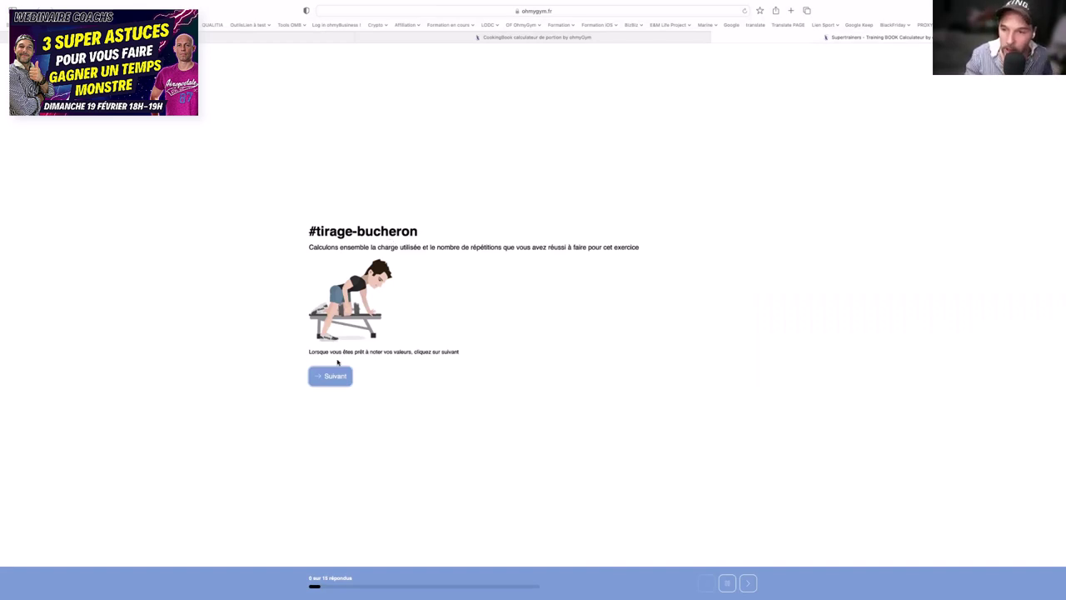
left_click(338, 373)
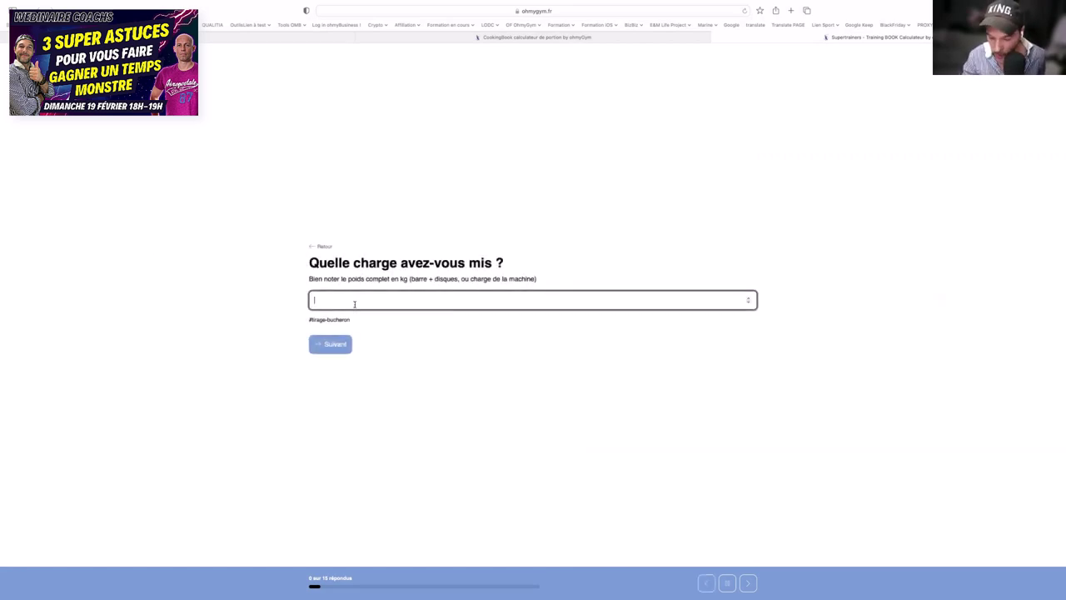
type("20")
key("Return")
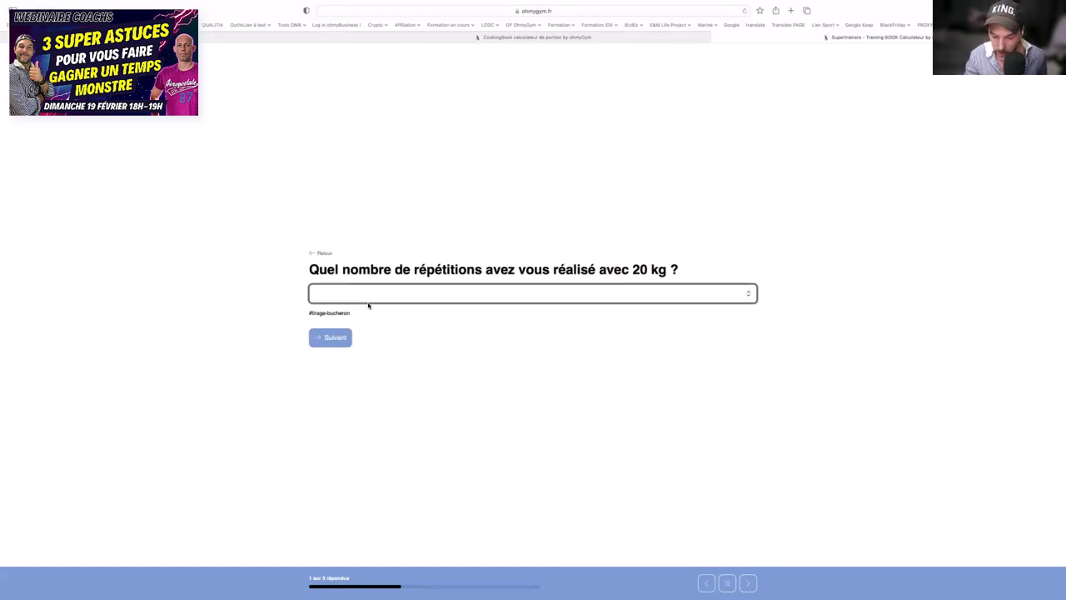
type("15")
key("Return")
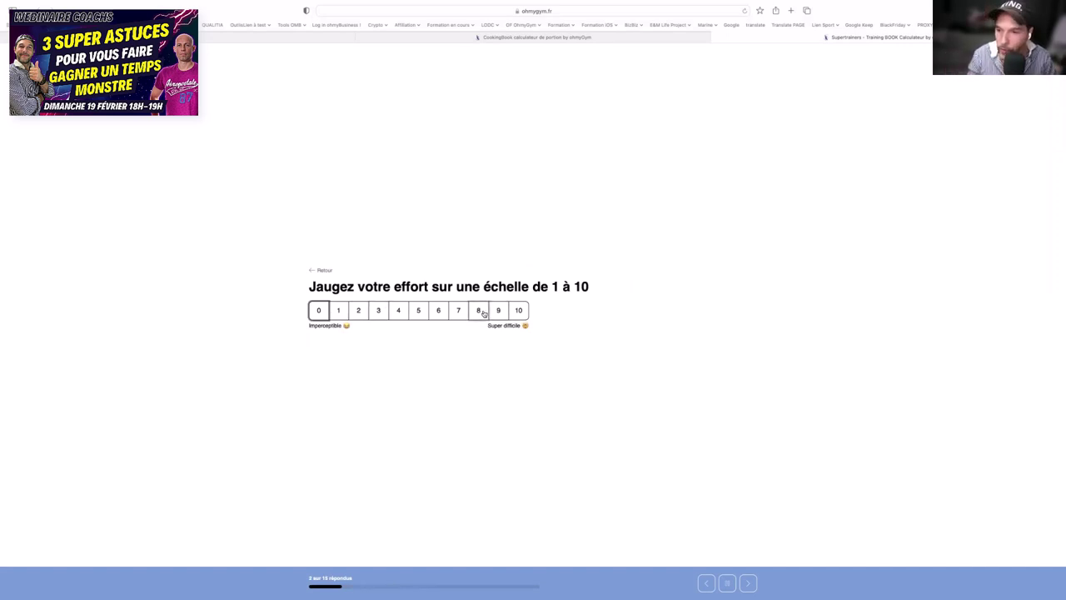
- Rate the effort 8, advance to the tirage-horizontal load question, then return to the meal-choice form
left_click(479, 311)
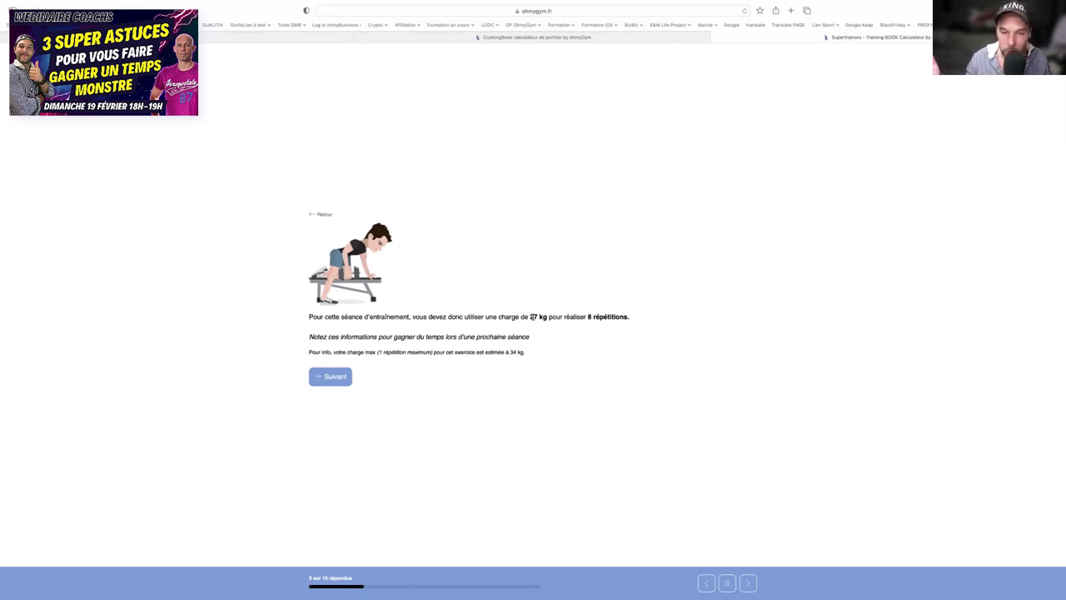
left_click(329, 375)
left_click(329, 375)
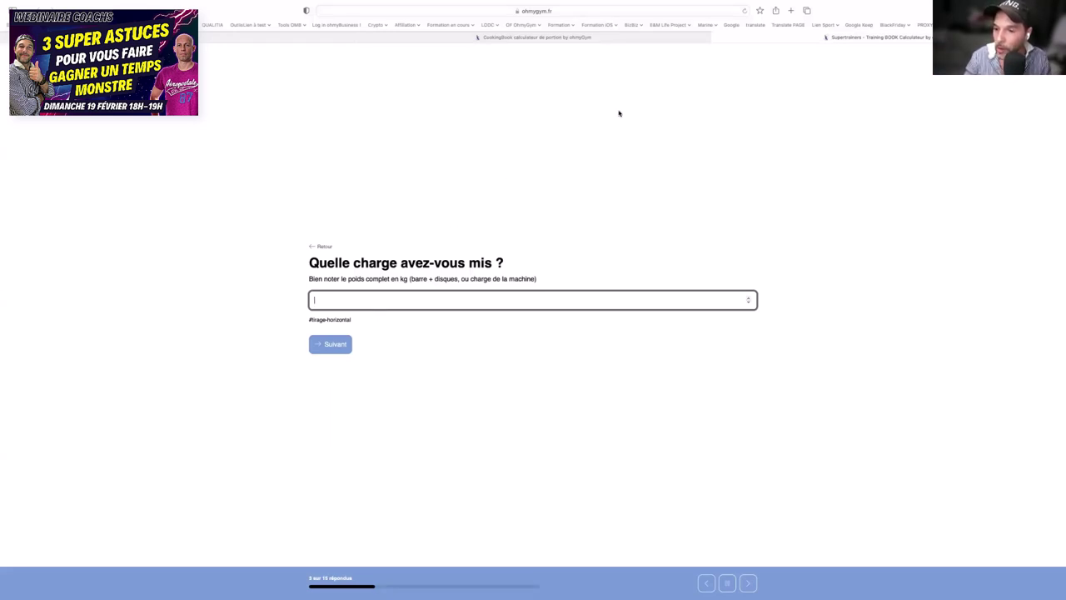
left_click(716, 39)
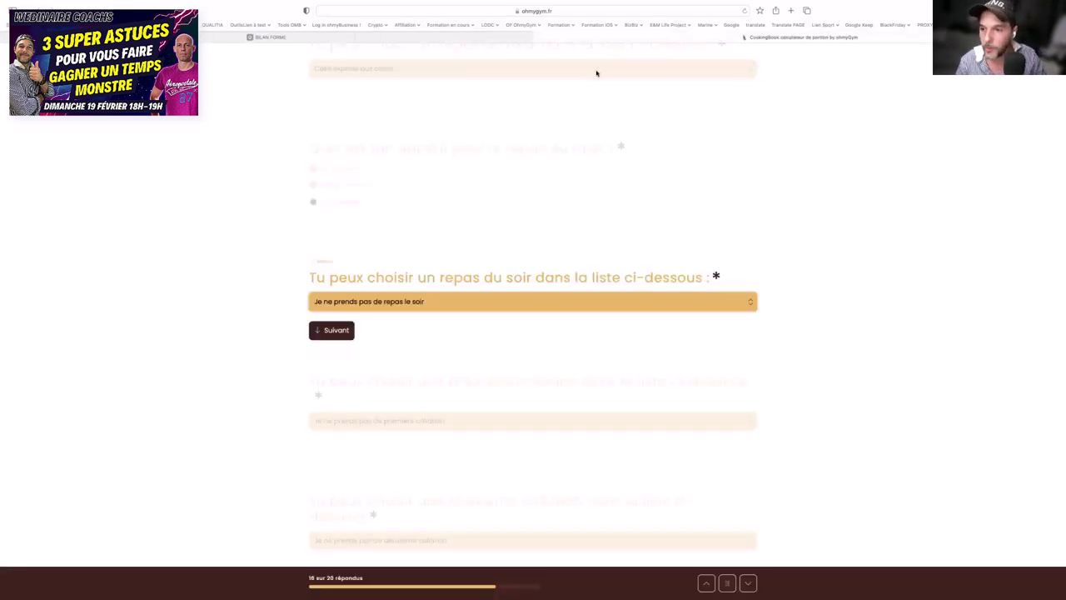
- Switch to the form-responses spreadsheet and view its Feuille 1 sheet
key("super+Tab")
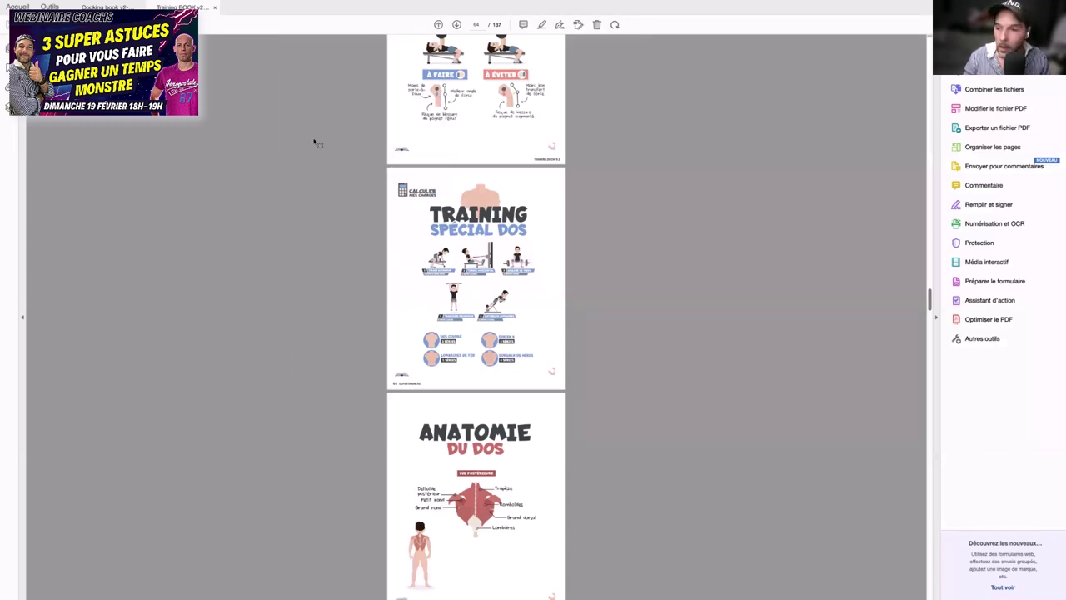
key("super+Tab")
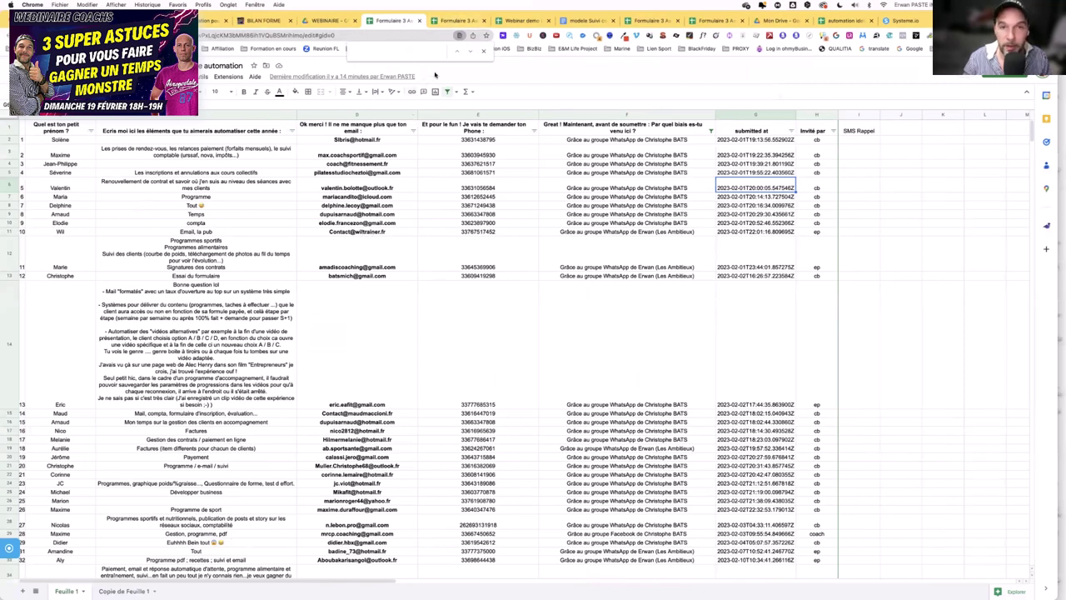
left_click(456, 20)
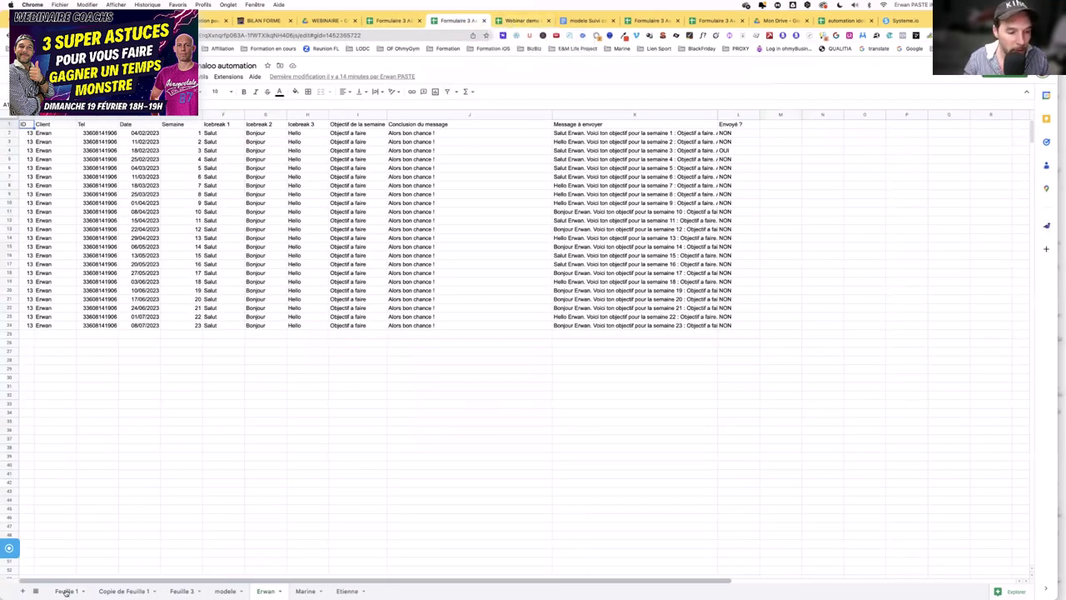
left_click(67, 590)
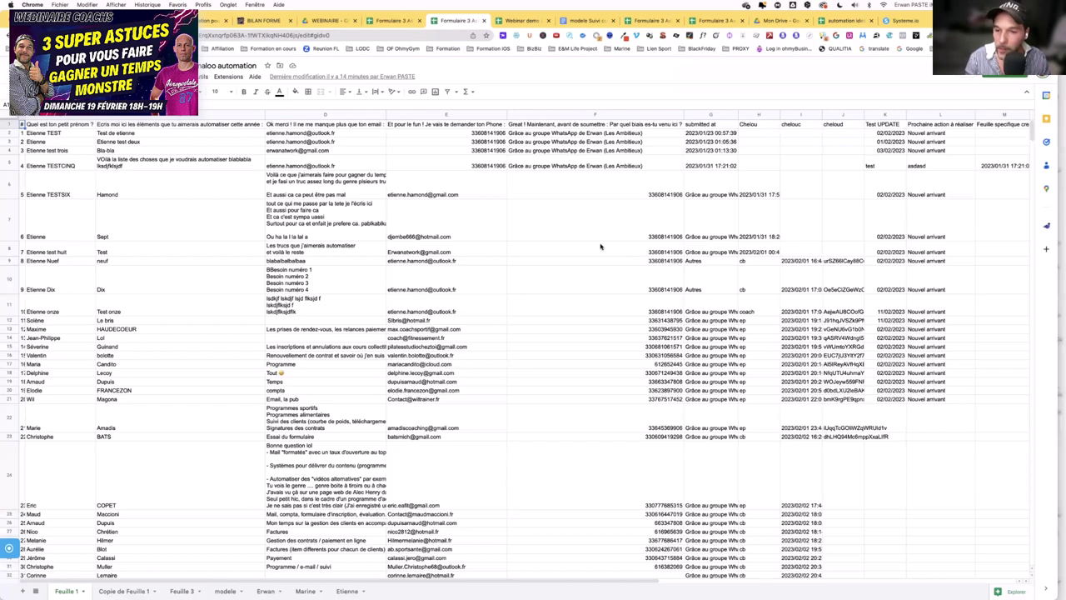
- Check the Copie de Feuille 1 sheet, then bring up the Webinar demo weight-tracking spreadsheet
scroll(600, 245, "down", 1)
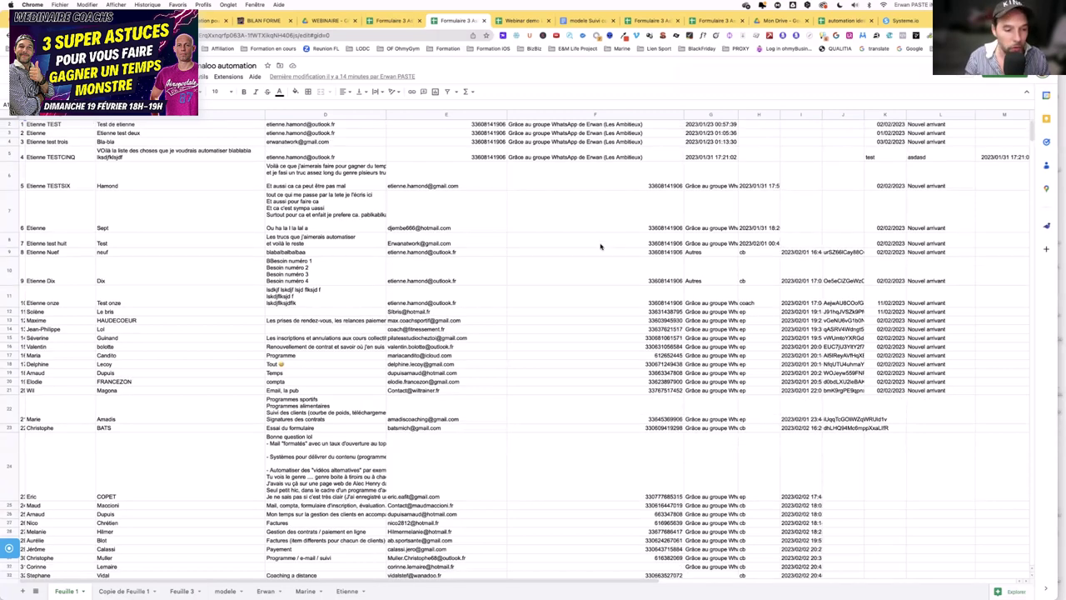
left_click(125, 590)
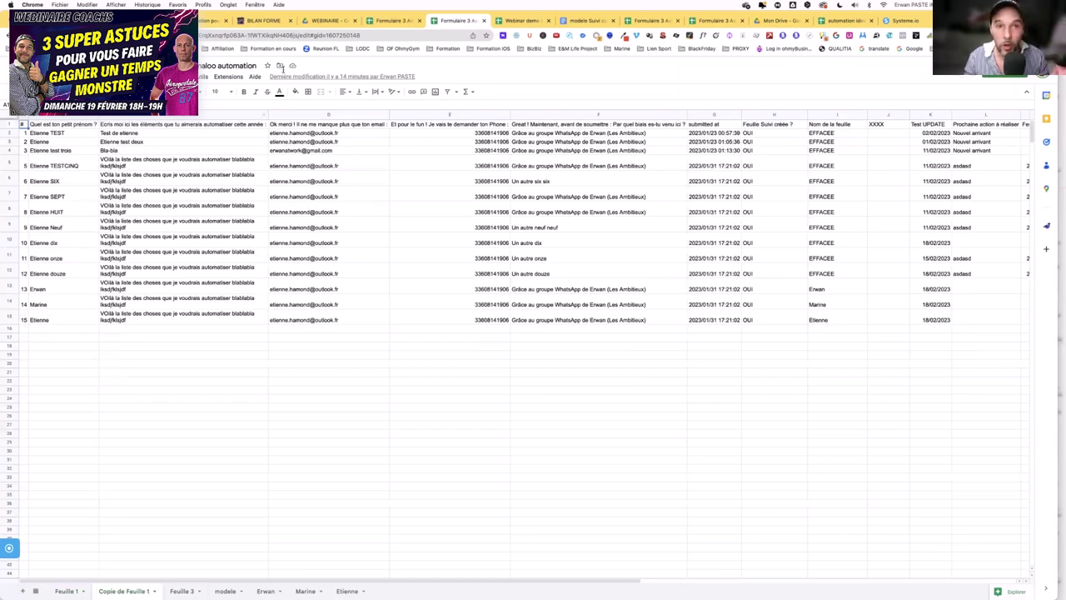
left_click(528, 21)
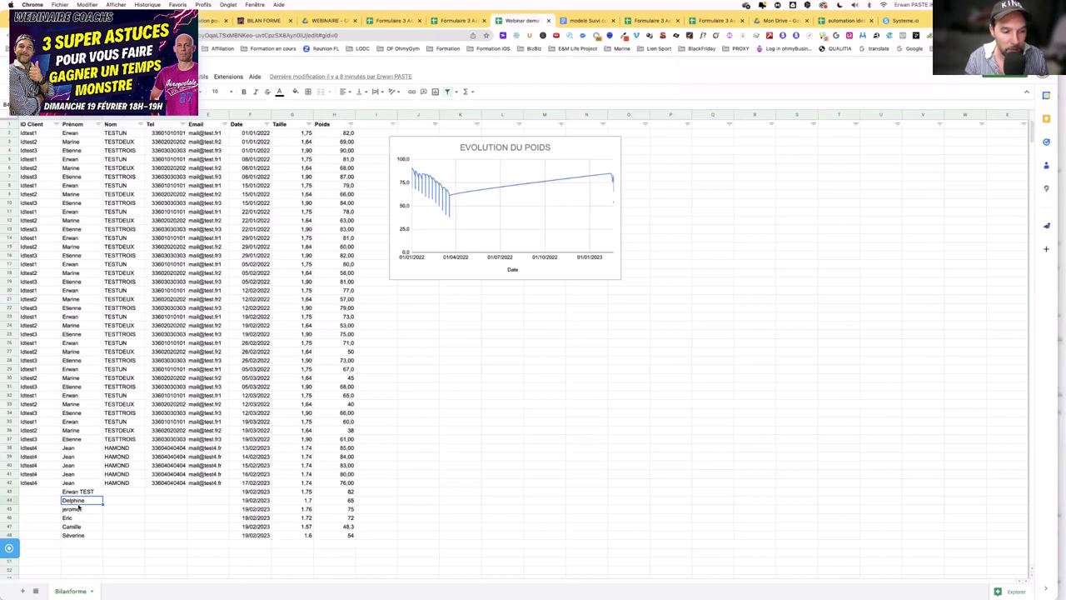
- Highlight new clients Delphine through Séverine in B44:B48, then return to the form-responses spreadsheet
left_click(86, 534, "shift")
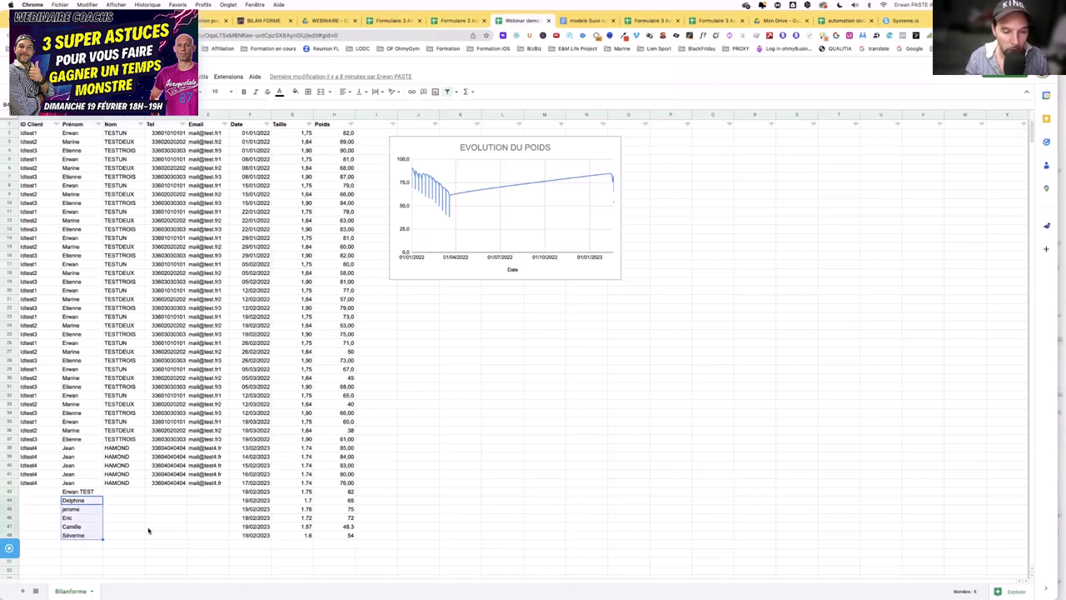
left_click(117, 503)
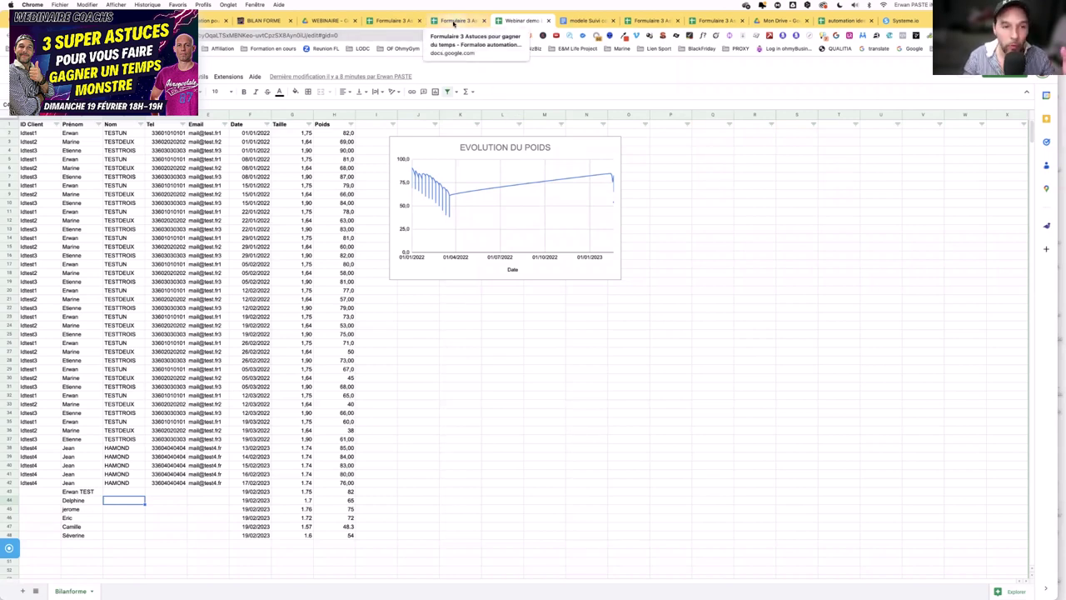
left_click(453, 23)
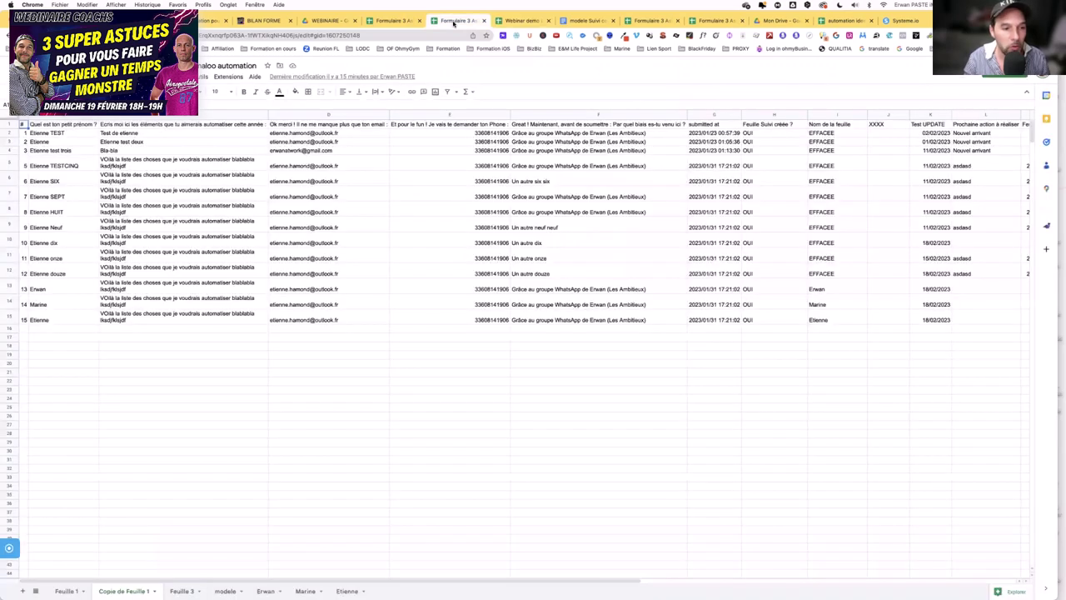
- Duplicate the Etienne row 15 as row 16 and change its first name to Antoine
left_click(359, 318)
key("Right")
key("Right")
key("Right")
key("Right")
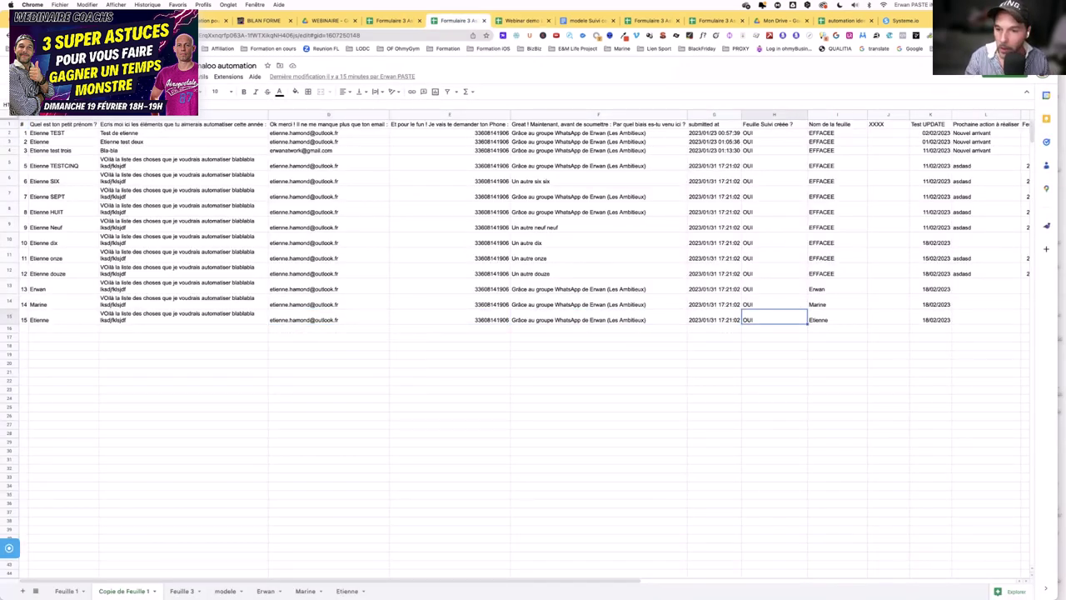
key("Right")
key("Left")
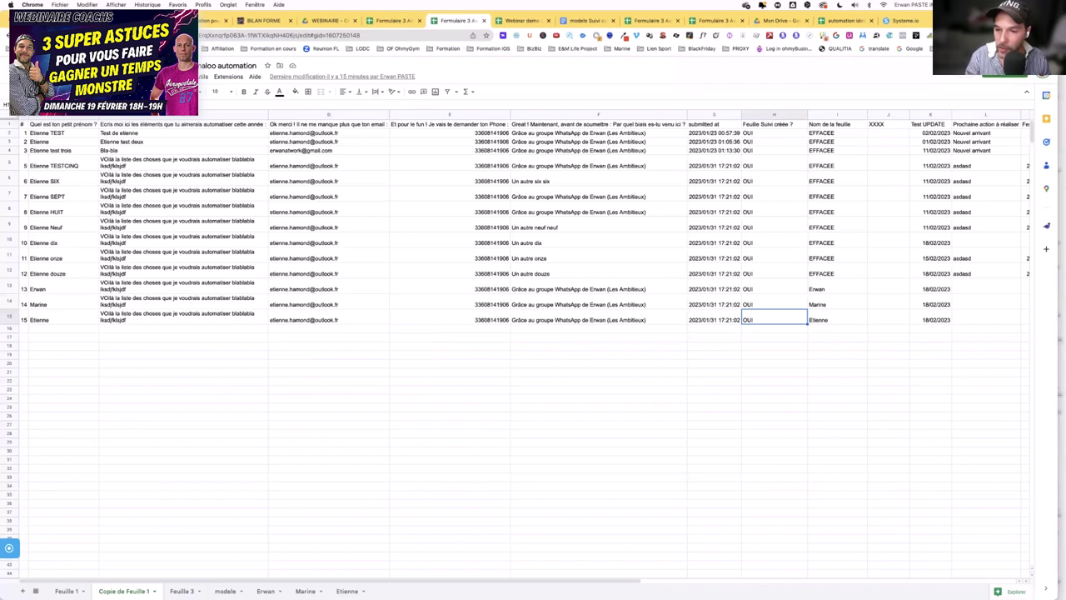
left_click(38, 330)
double_click(48, 333)
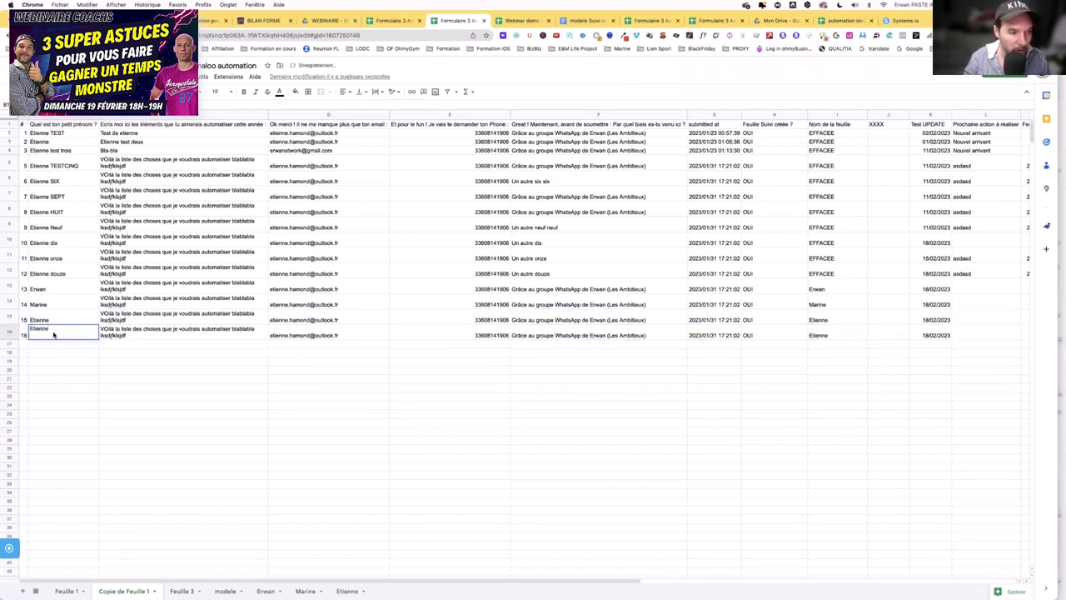
key("super+a")
type("A")
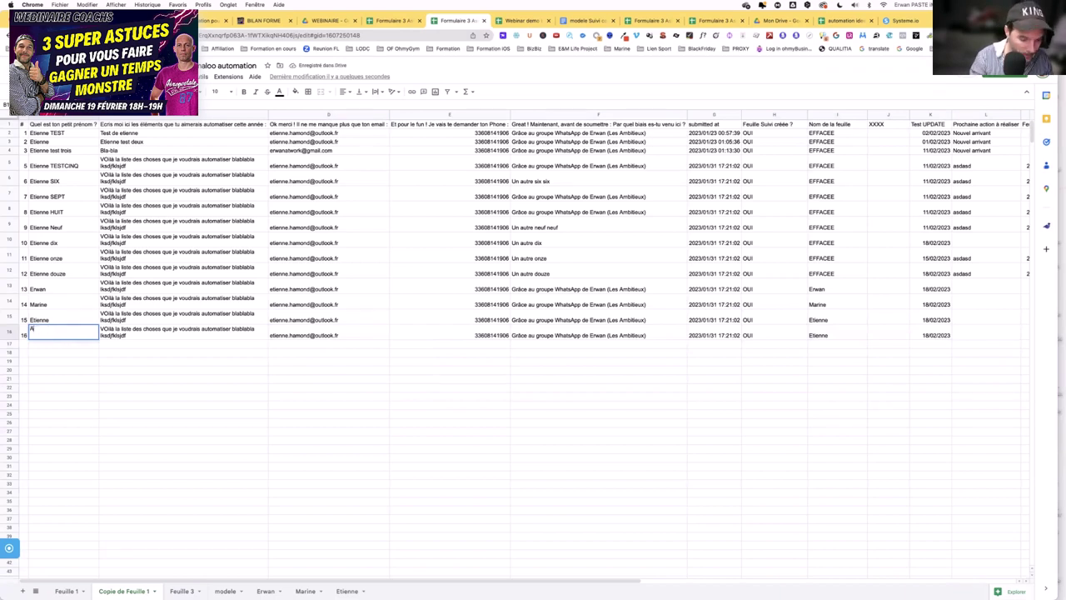
type("ntoine")
key("Return")
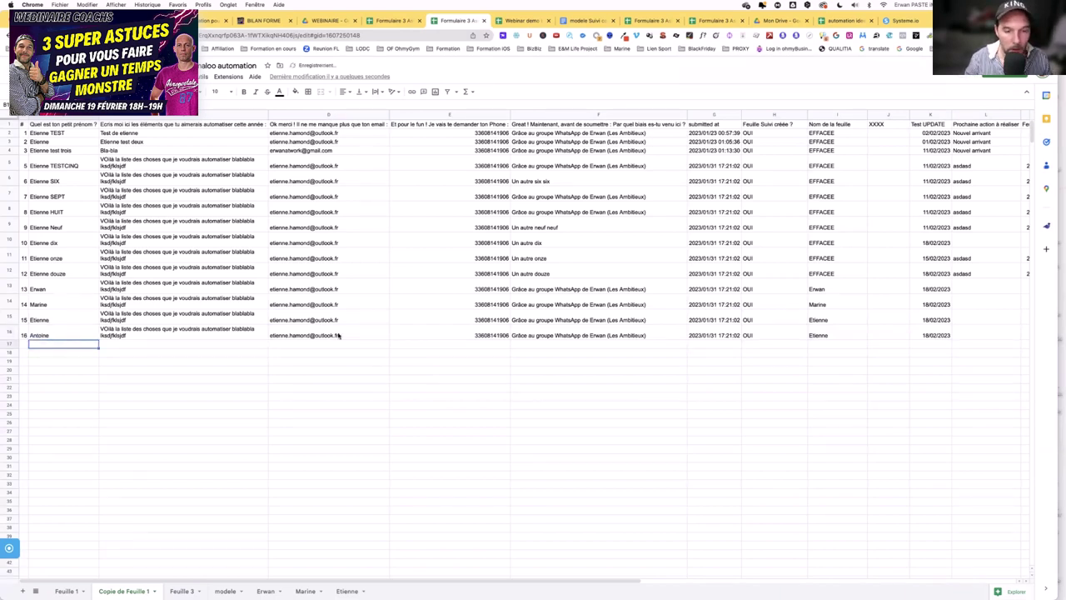
- Set row 16's Feuille Suivi créée ? to NON and clear the copied sheet name Etienne
left_click(333, 332)
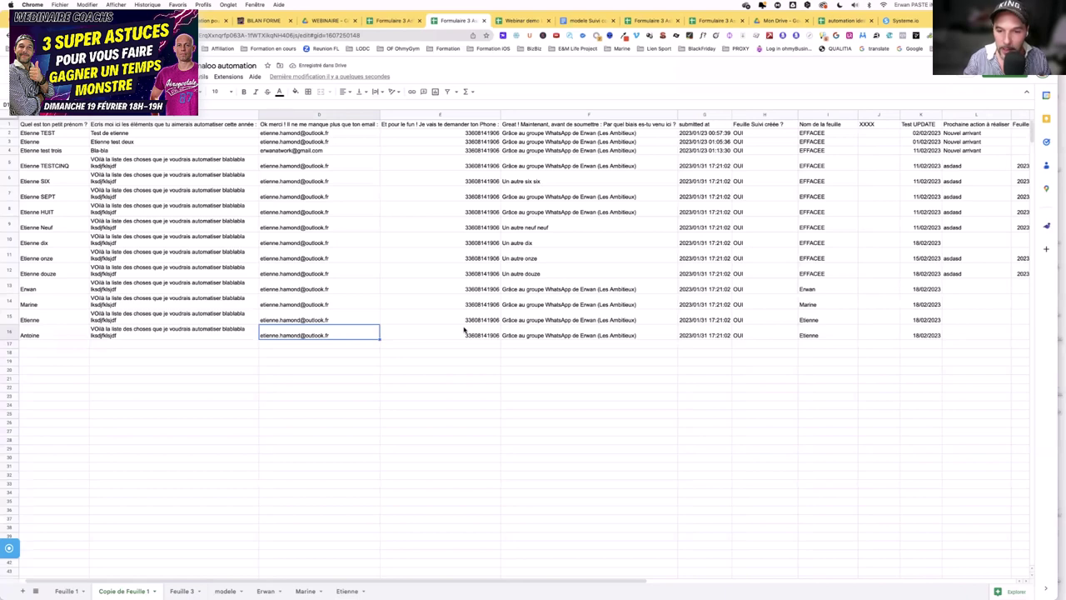
scroll(464, 330, "right", 5)
left_click(407, 336)
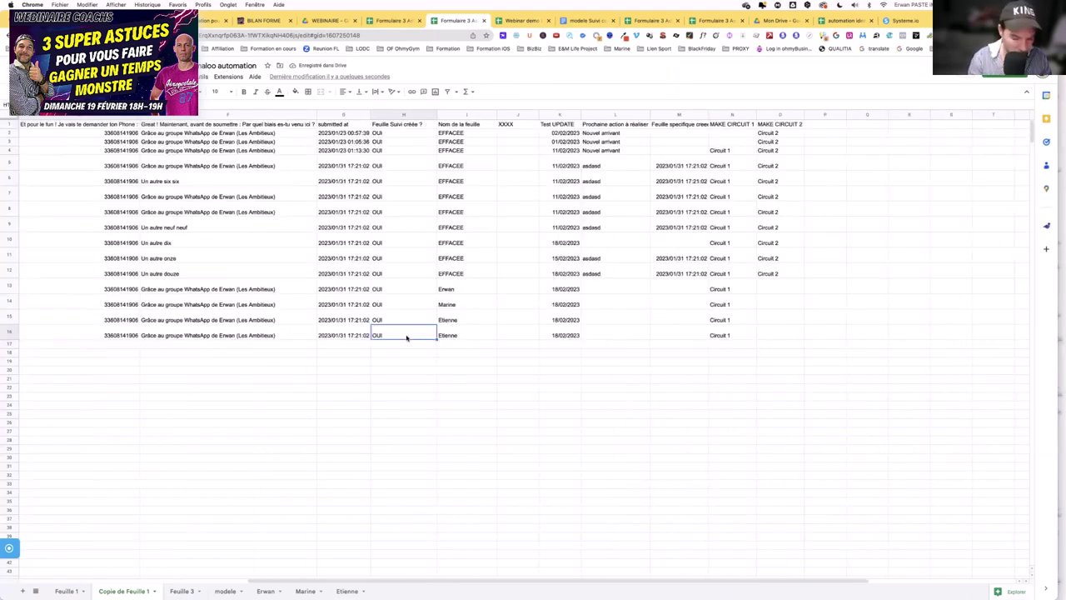
type("NON")
key("Tab")
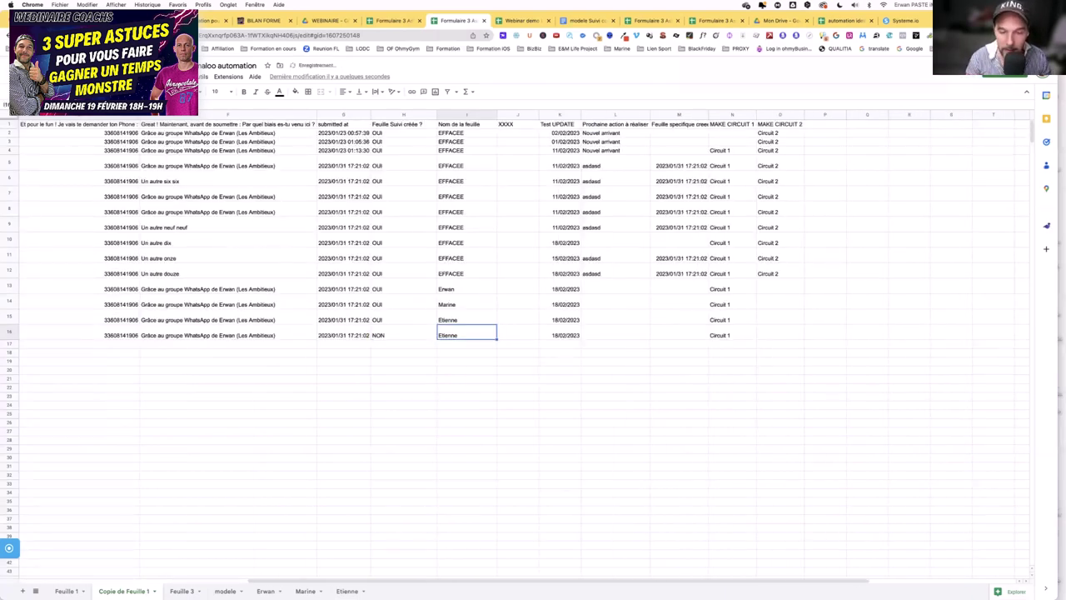
key("Delete")
key("Tab")
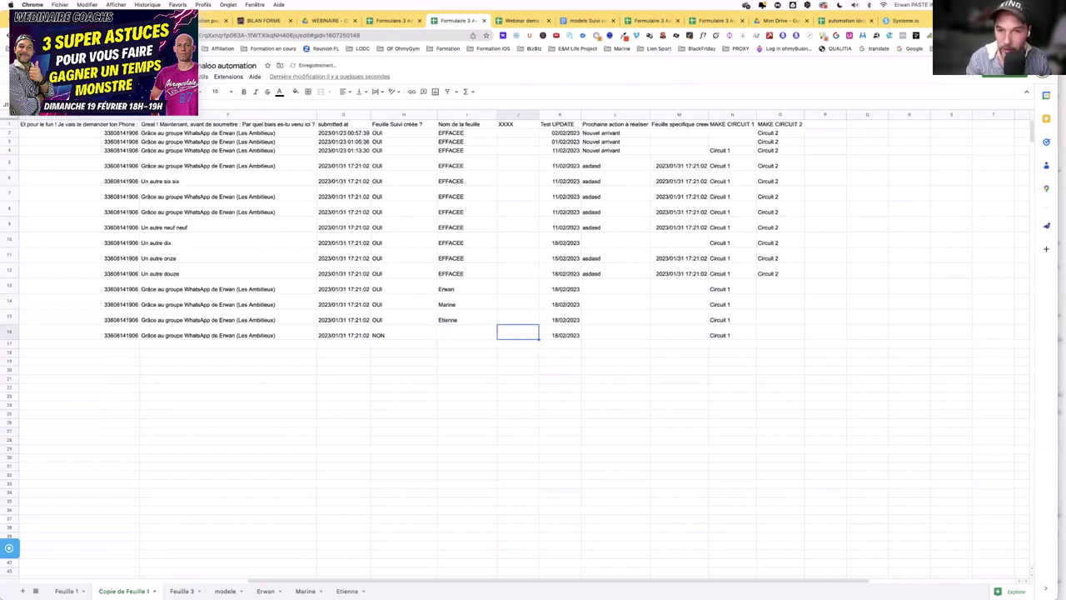
- Point out row 16's NON under the Feuille Suivi créée ? heading, then go to the Make scenario
key("Tab")
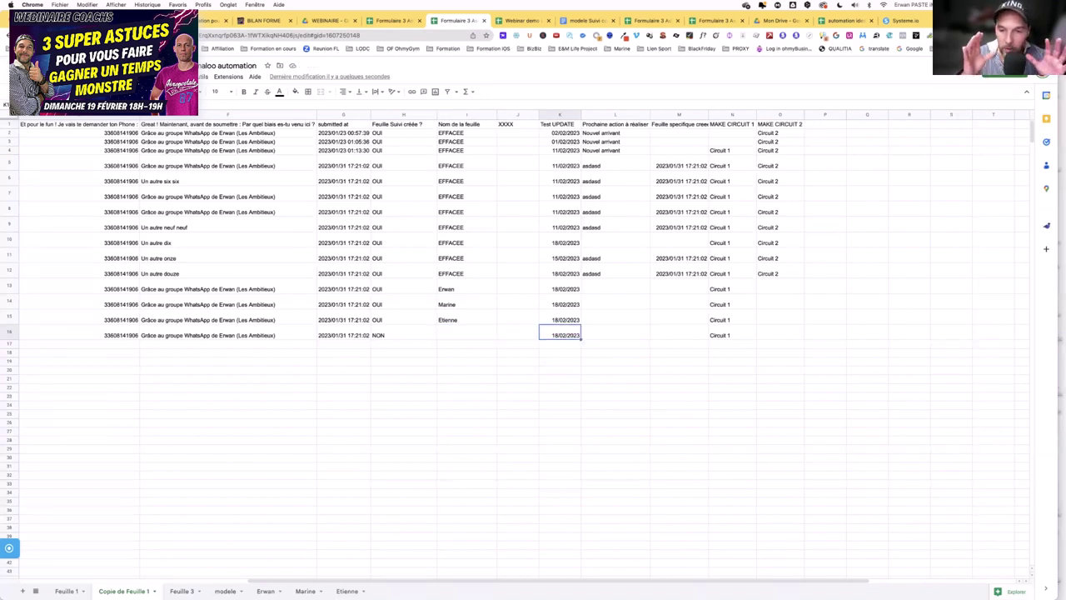
left_click(388, 335)
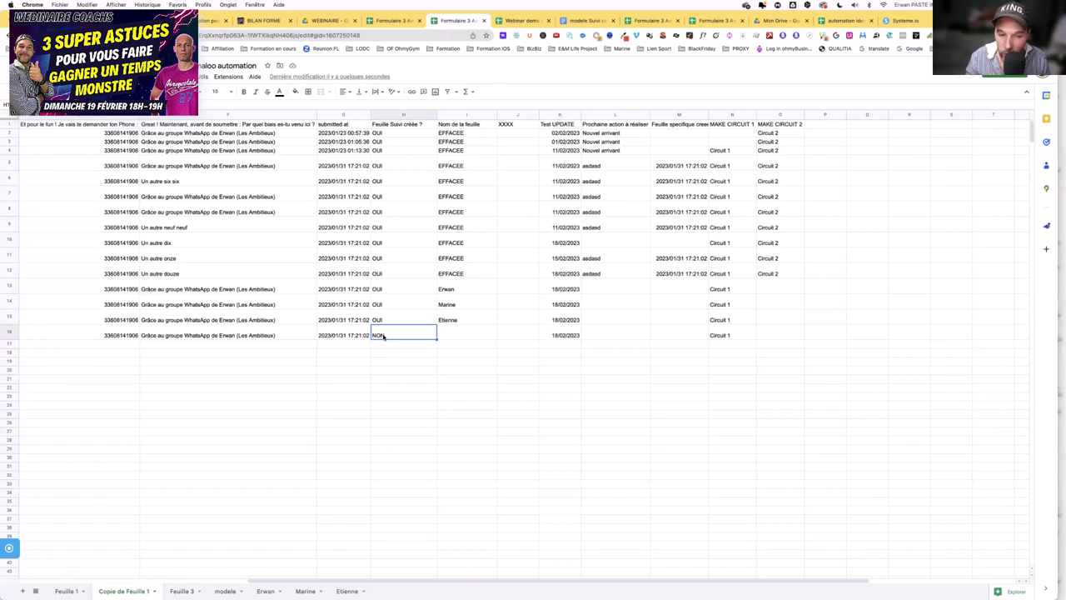
left_click(388, 125)
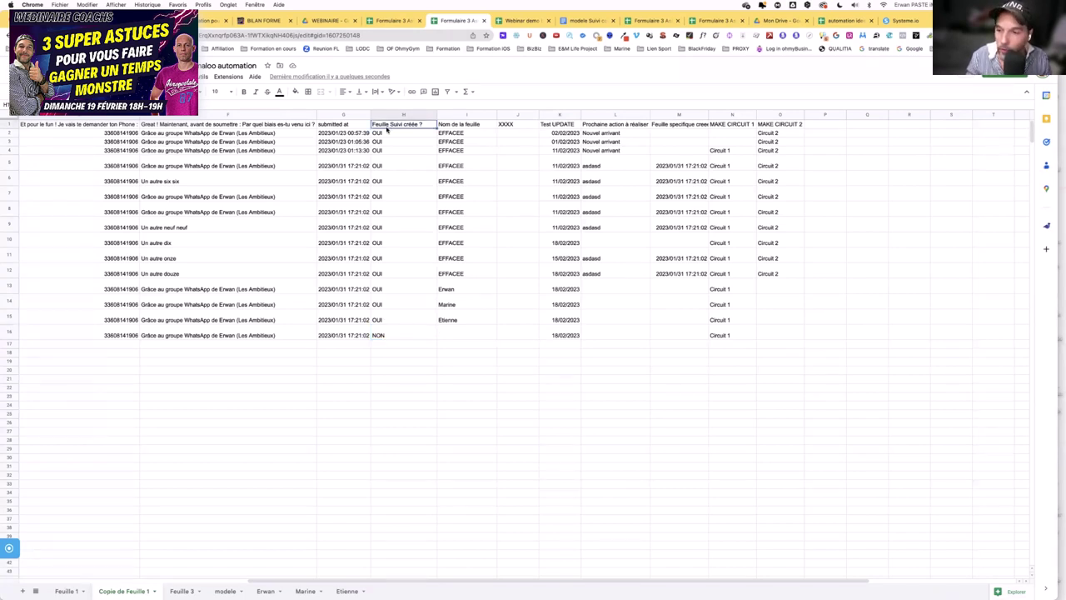
left_click(400, 334)
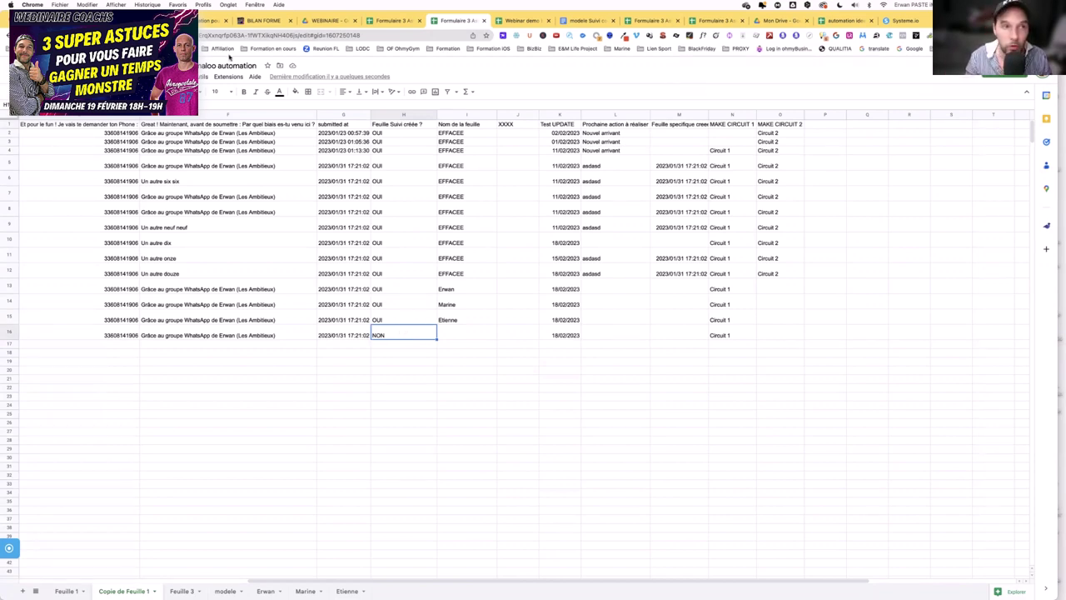
left_click(391, 20)
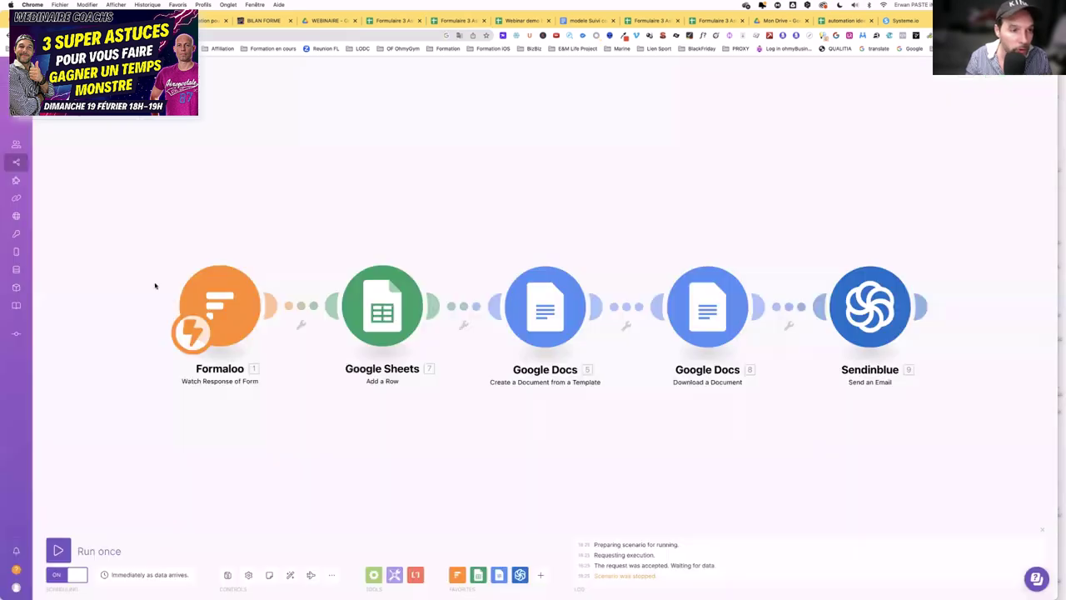
- Open Gsheet Webinar suivi coach from the TEST scenarios folder, enter edit mode and run it once
left_click(14, 162)
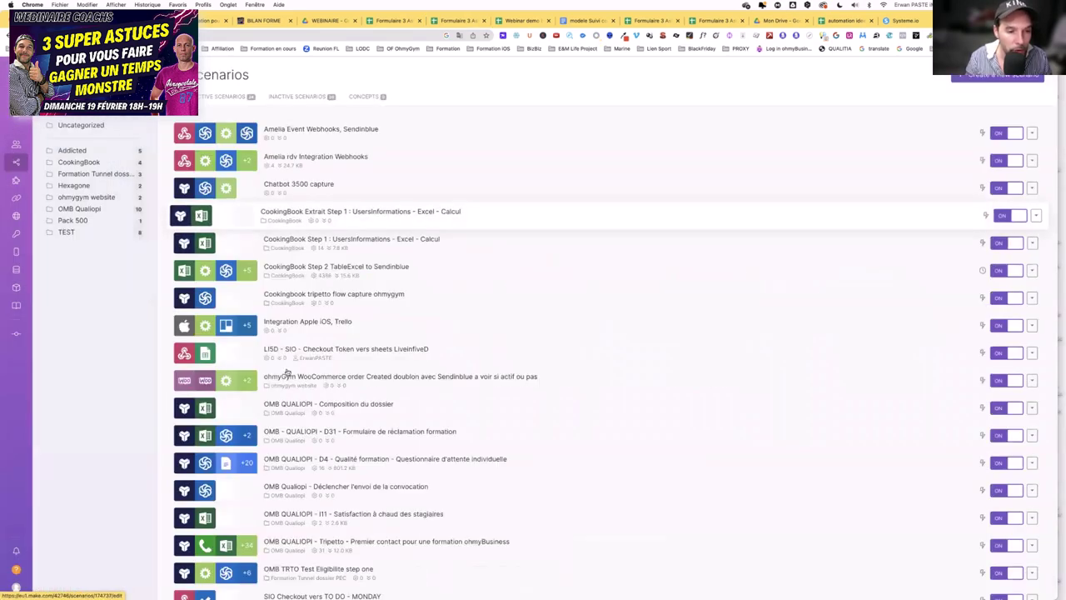
left_click(78, 234)
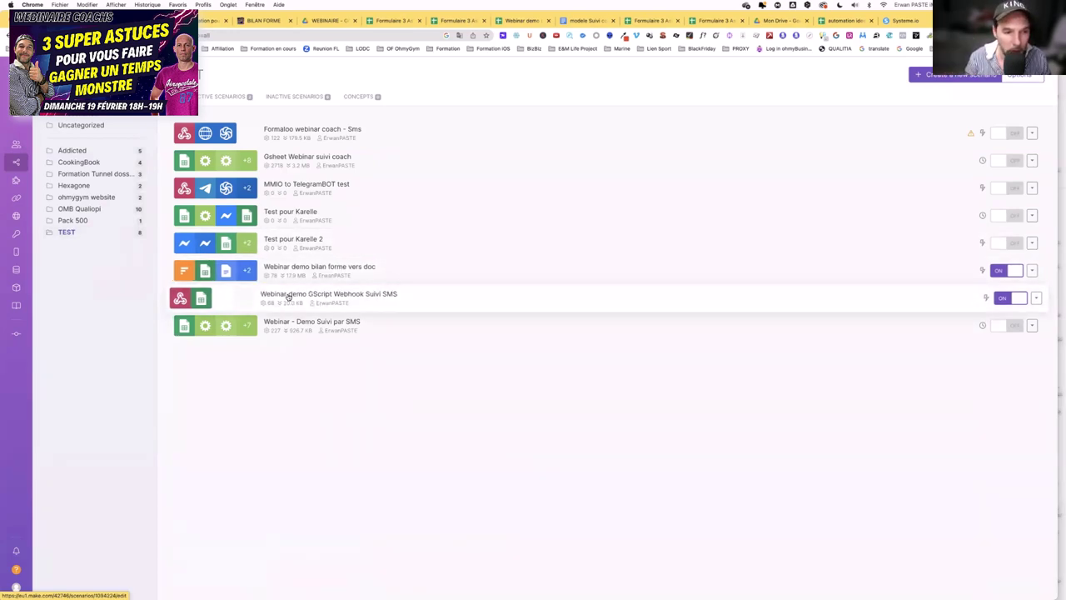
left_click(289, 158)
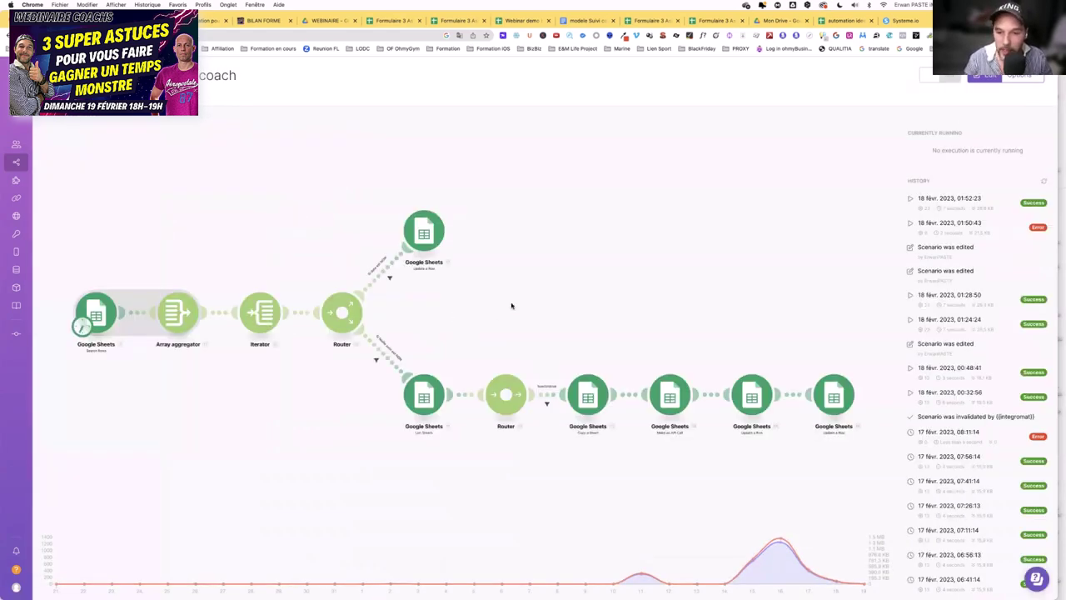
left_click(512, 305)
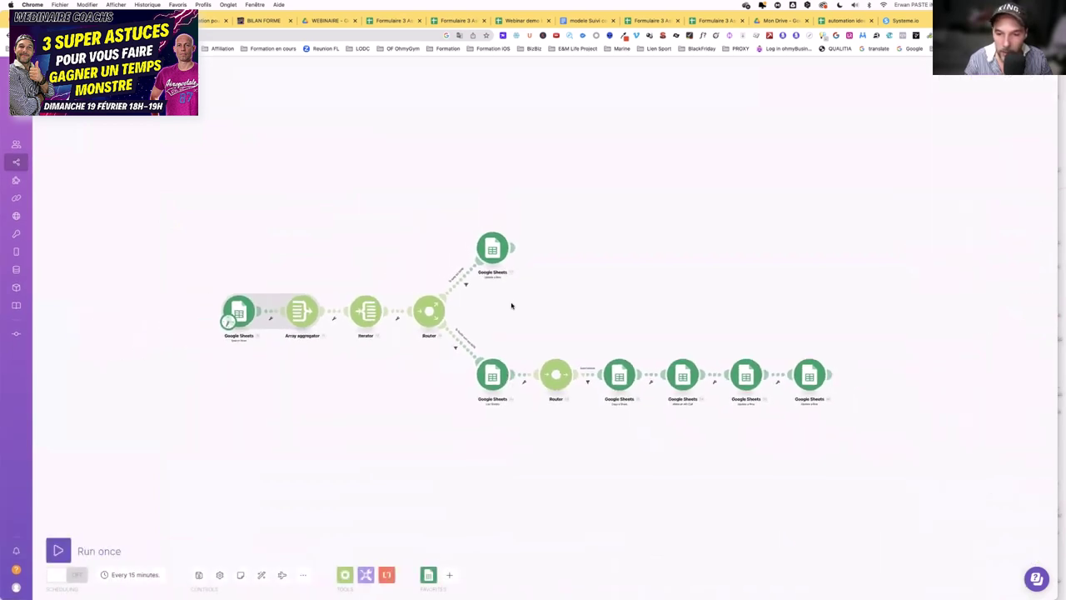
scroll(513, 296, "up", 3)
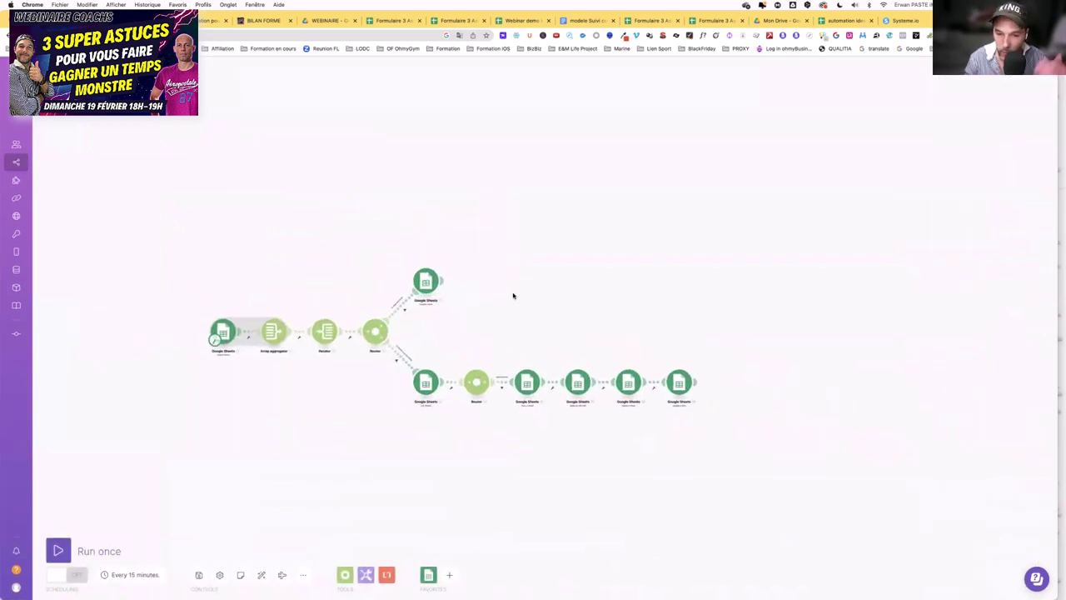
left_click(65, 552)
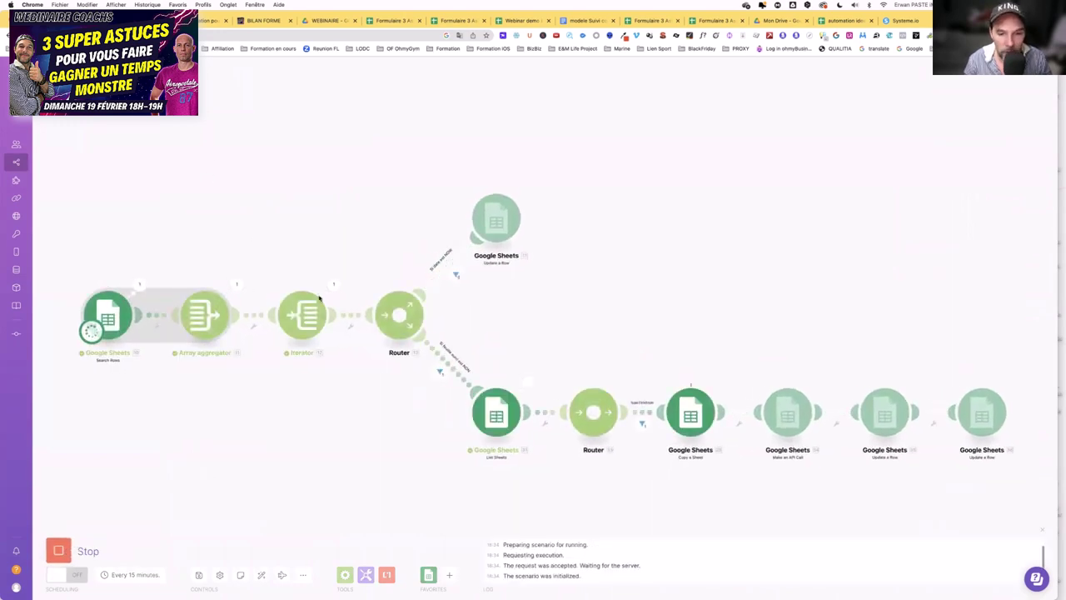
- Return to the form-responses spreadsheet and confirm row 16 now lists the Antoine sheet name
left_click(521, 21)
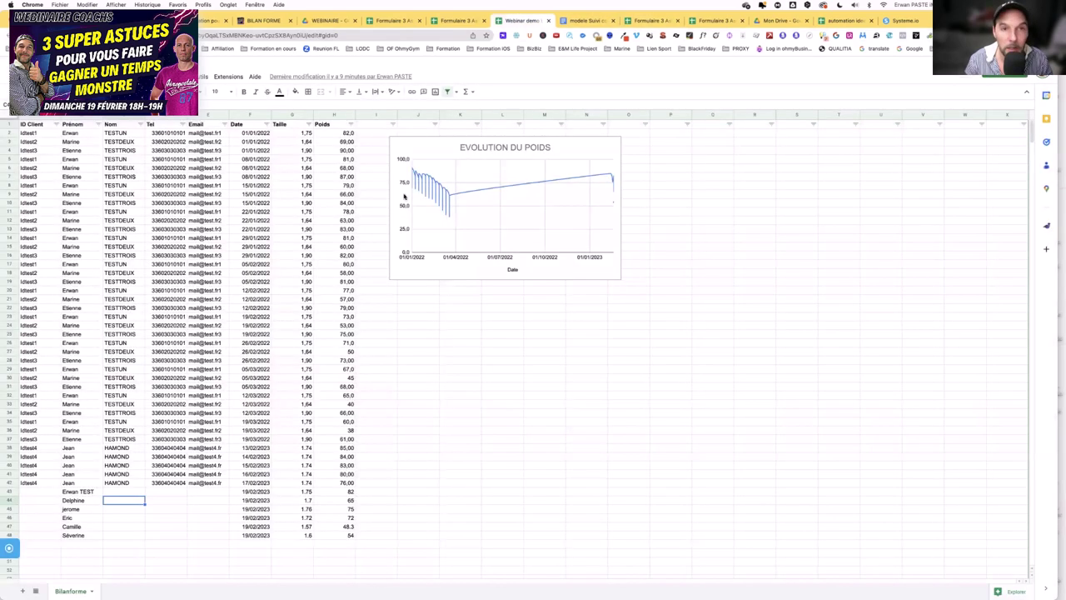
left_click(455, 22)
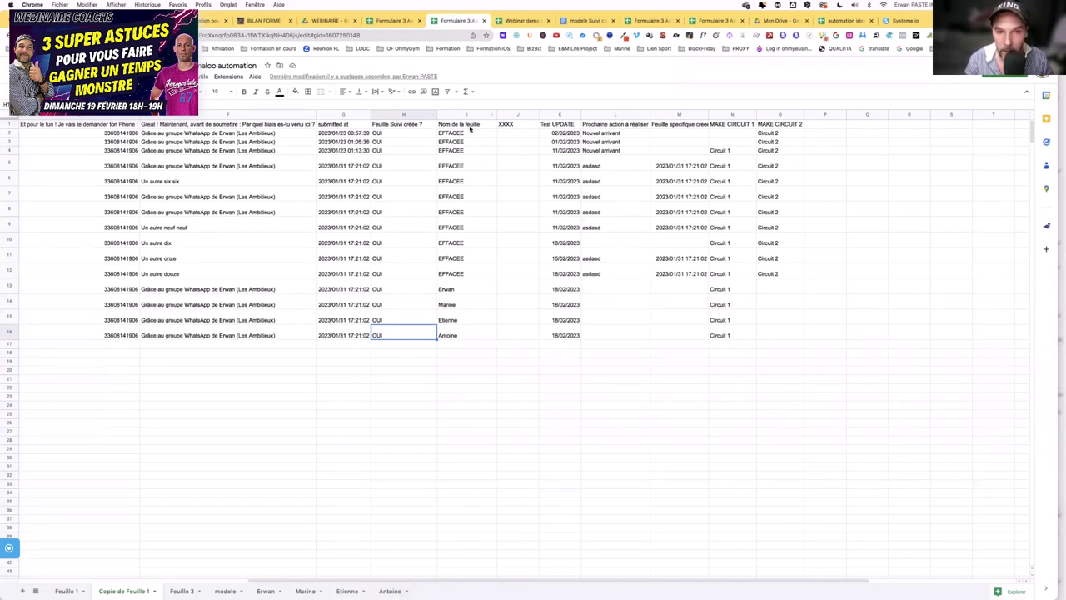
left_click(478, 333)
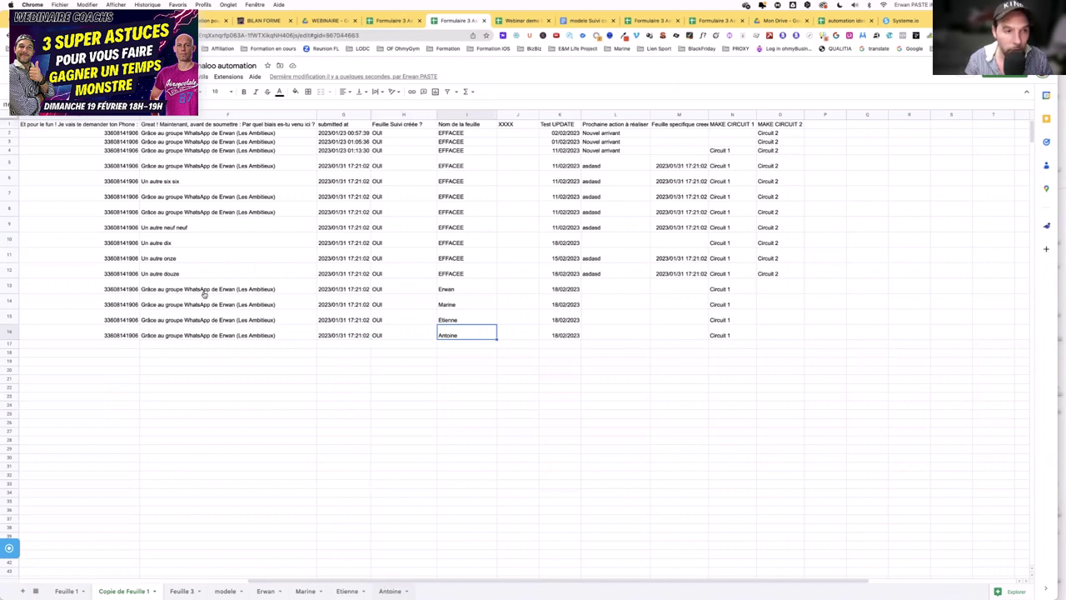
left_click(50, 134)
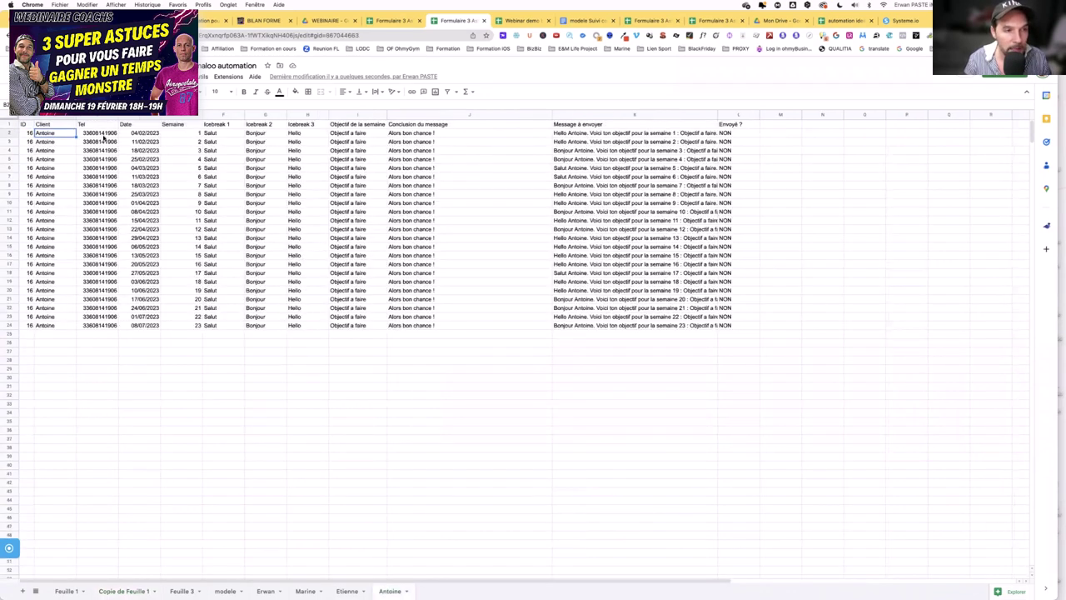
left_click(131, 134)
left_click(140, 326, "shift")
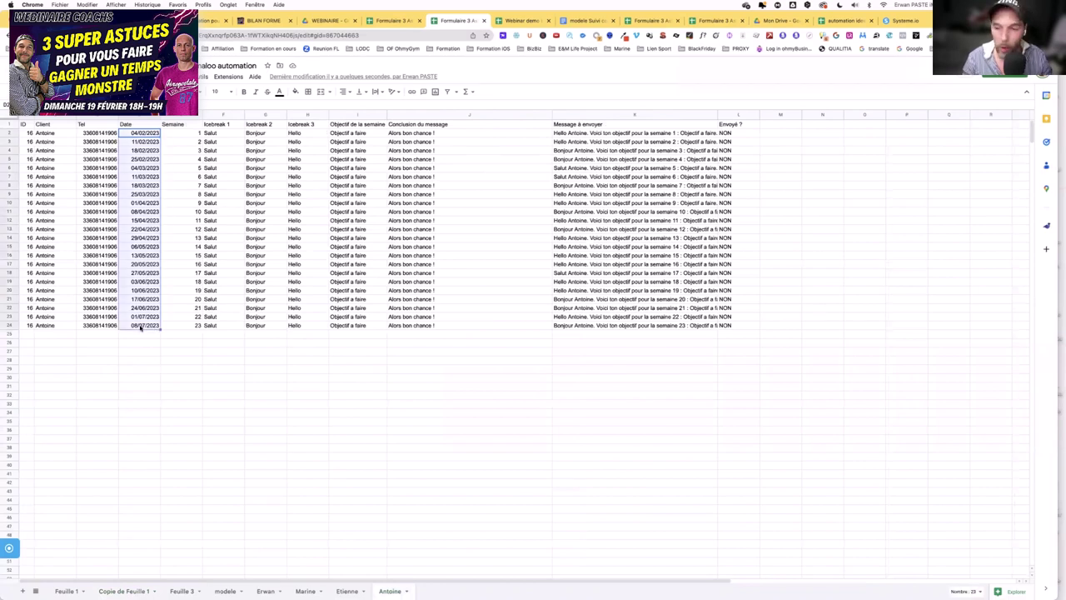
left_click(133, 133)
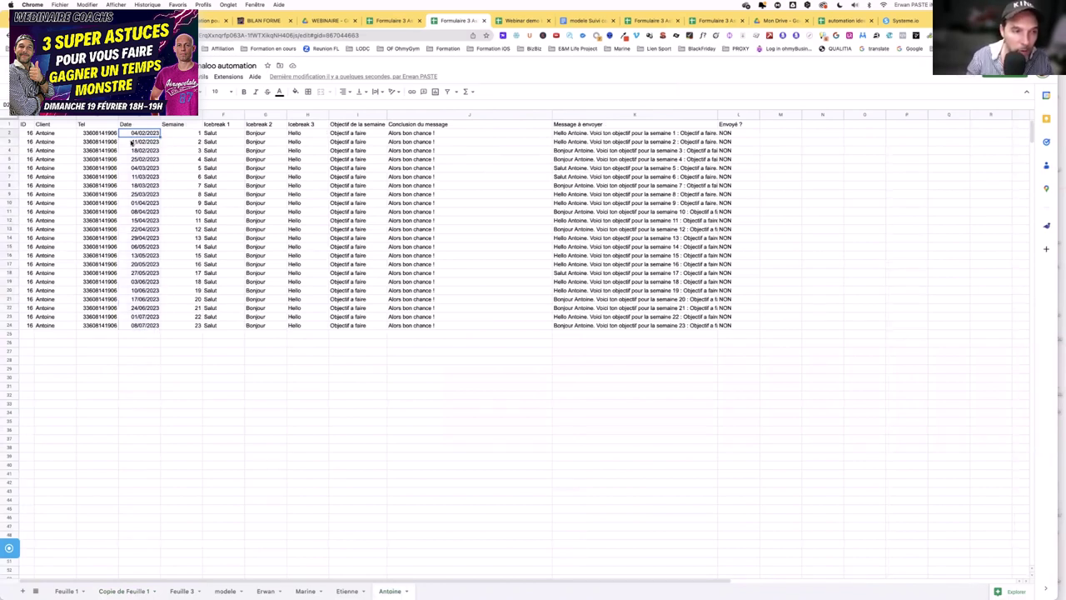
left_click(131, 142)
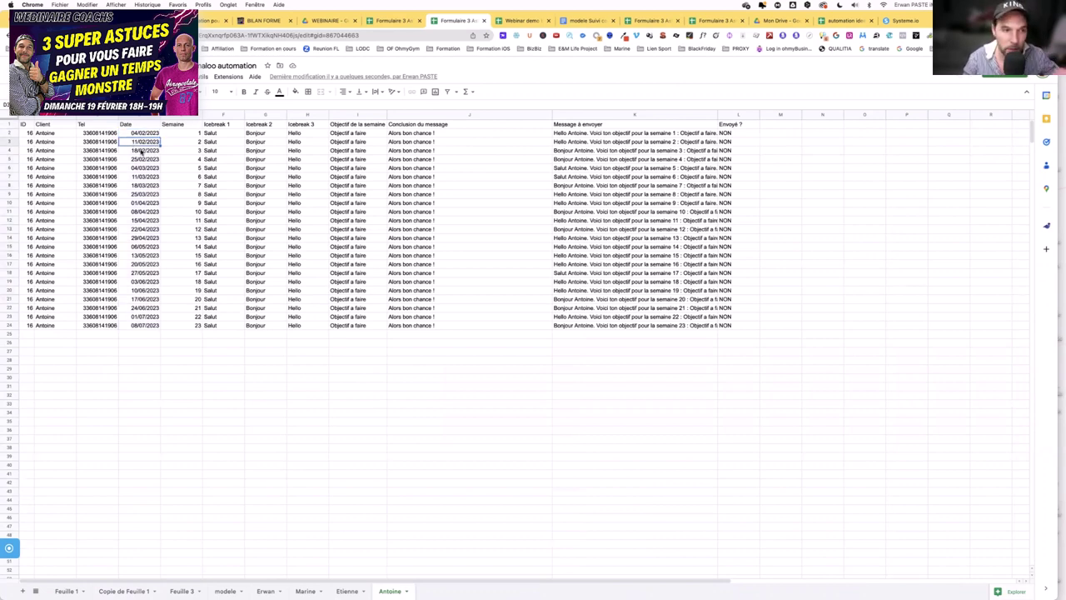
left_click(220, 133)
left_click(255, 134)
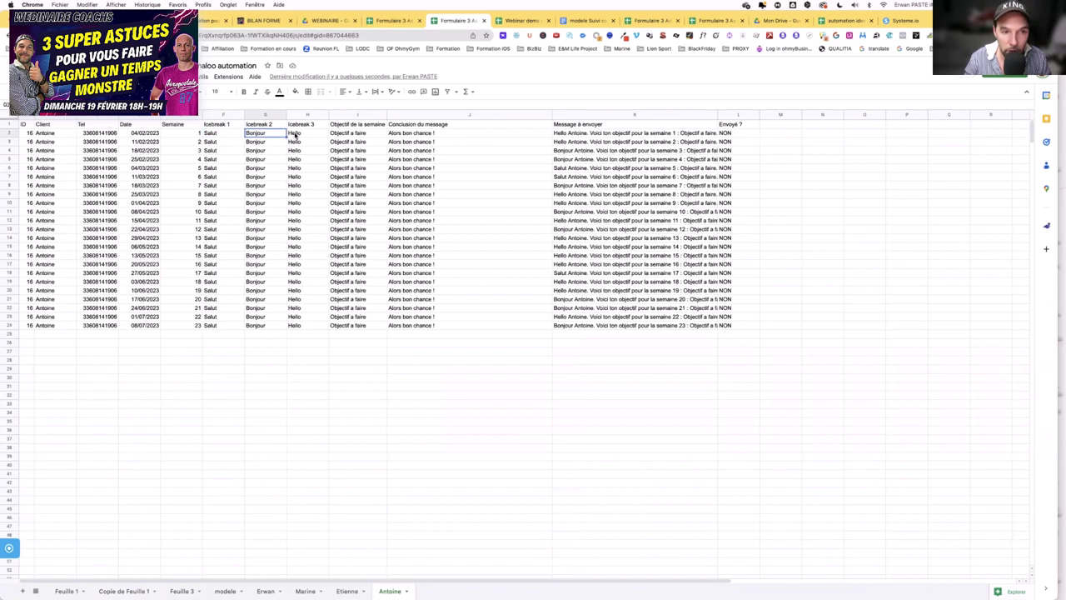
left_click(295, 133)
left_click(575, 133)
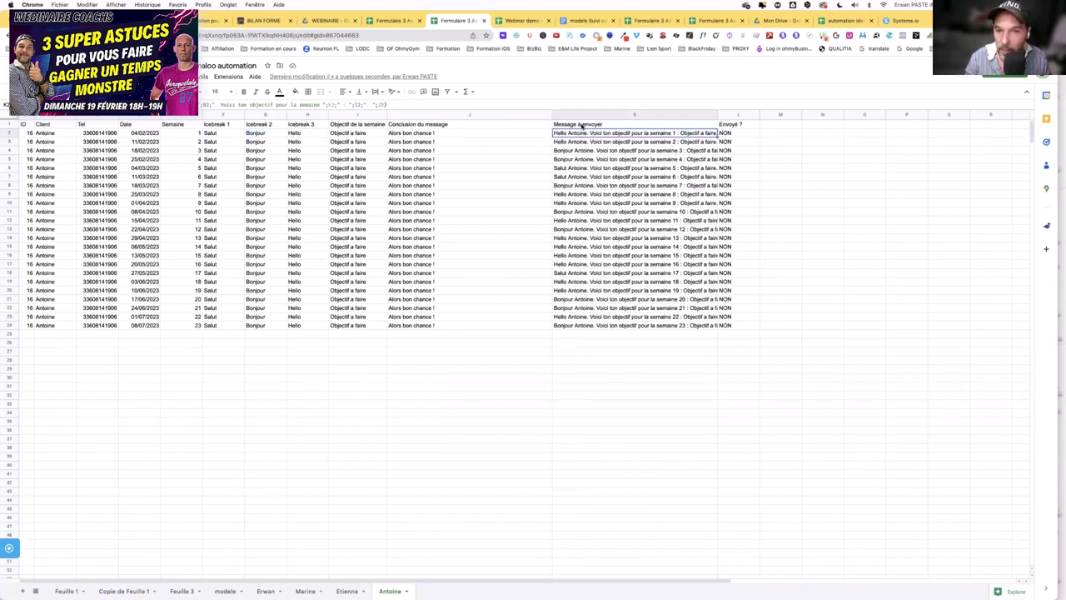
left_click(581, 124)
left_click(591, 133)
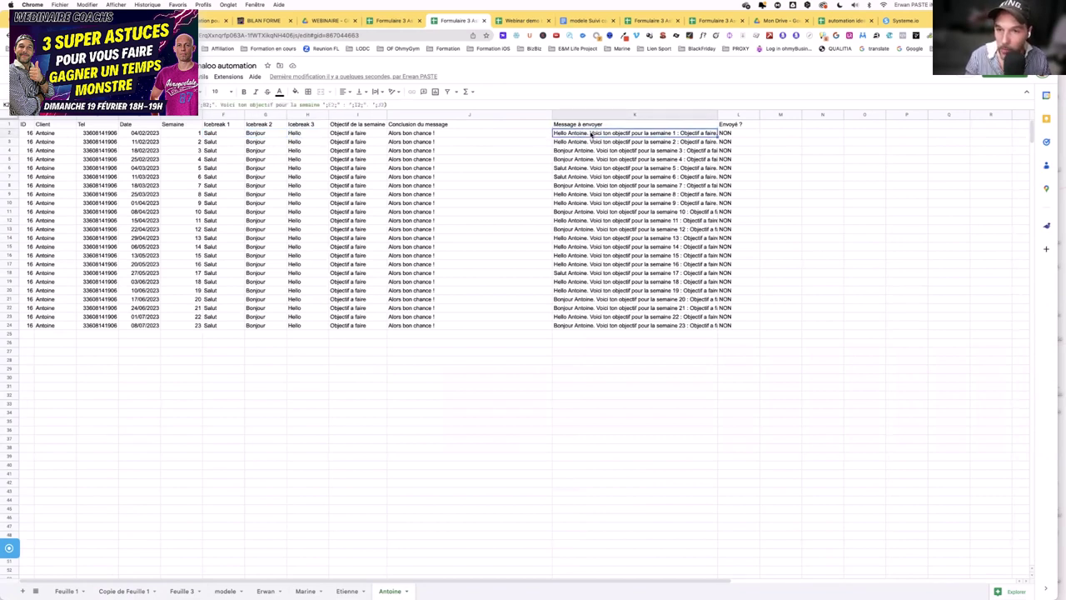
left_click_drag(590, 141, 591, 246)
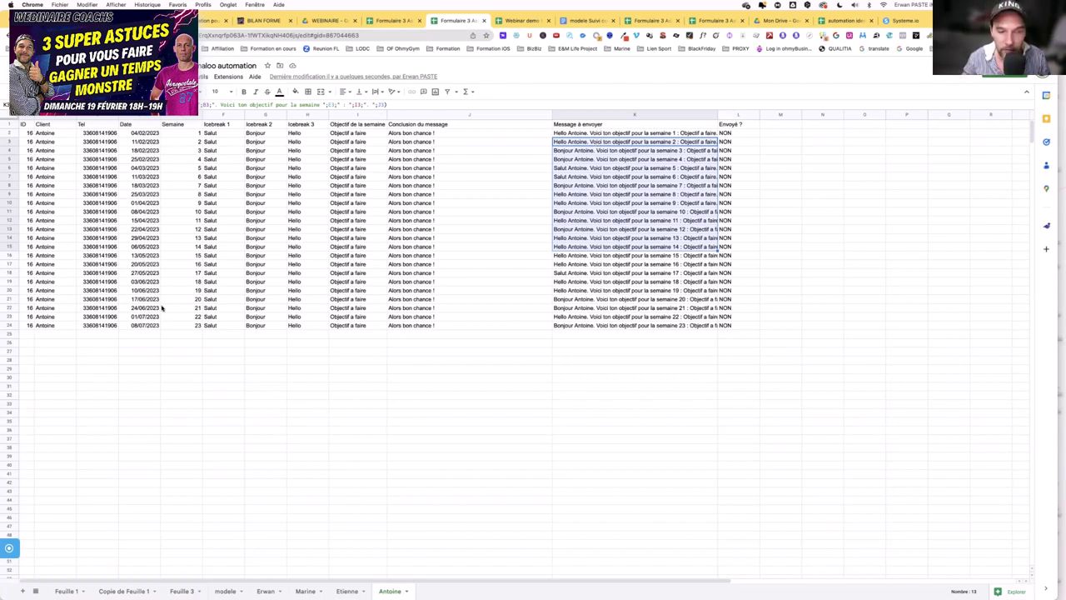
left_click(609, 168)
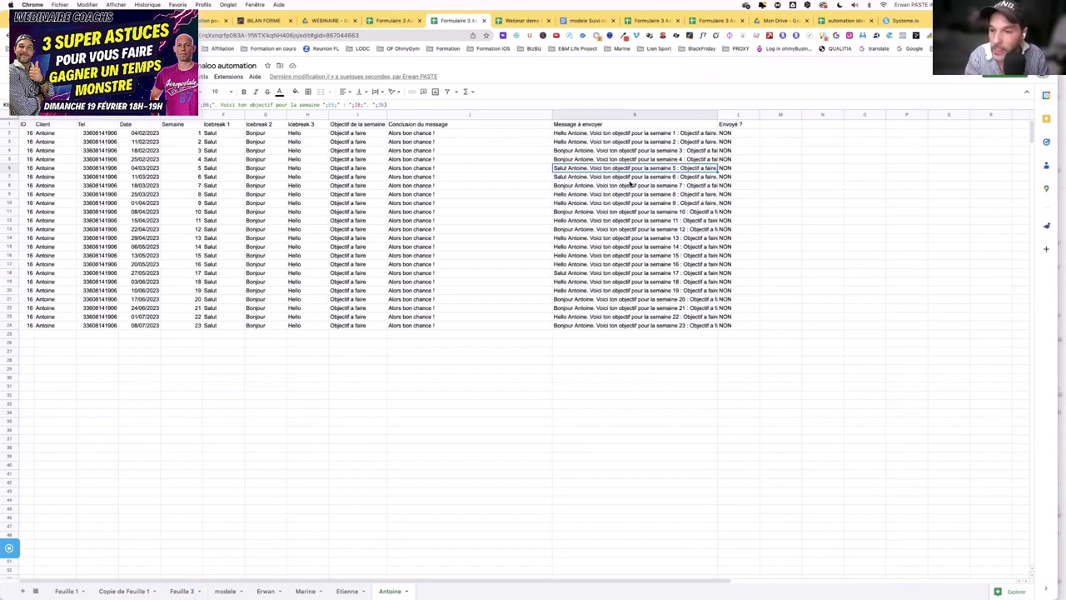
- Overwrite the K6 message with placeholder text, then switch over to the Training BOOK PDF
type("sdnfksjdhfkjhadfkjhqsd. ")
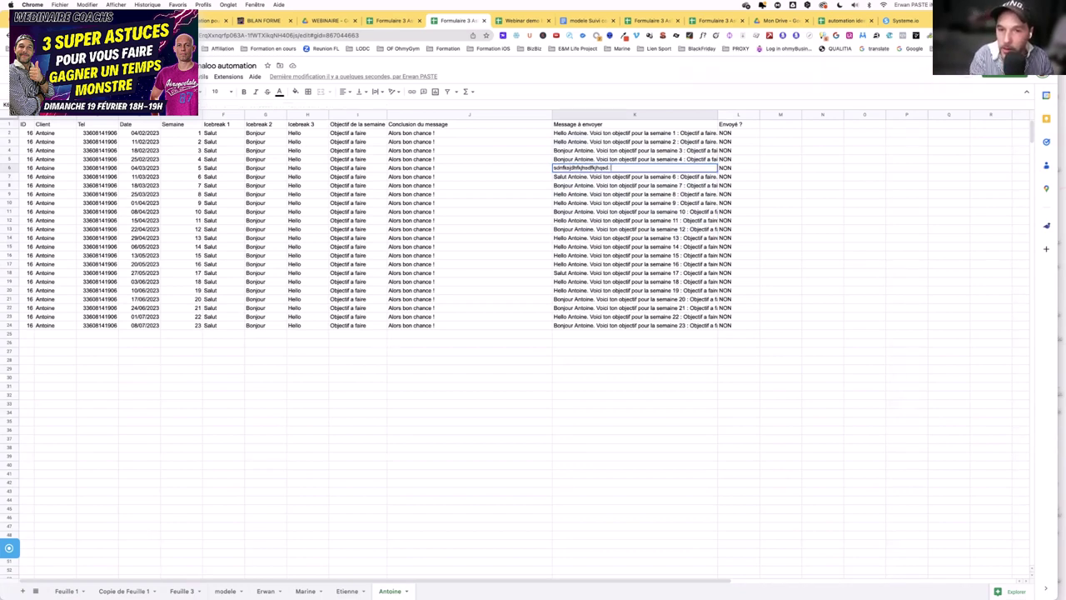
type("skjdhfkjqsdhf skqdjh fkjsdhf kqsdjhf")
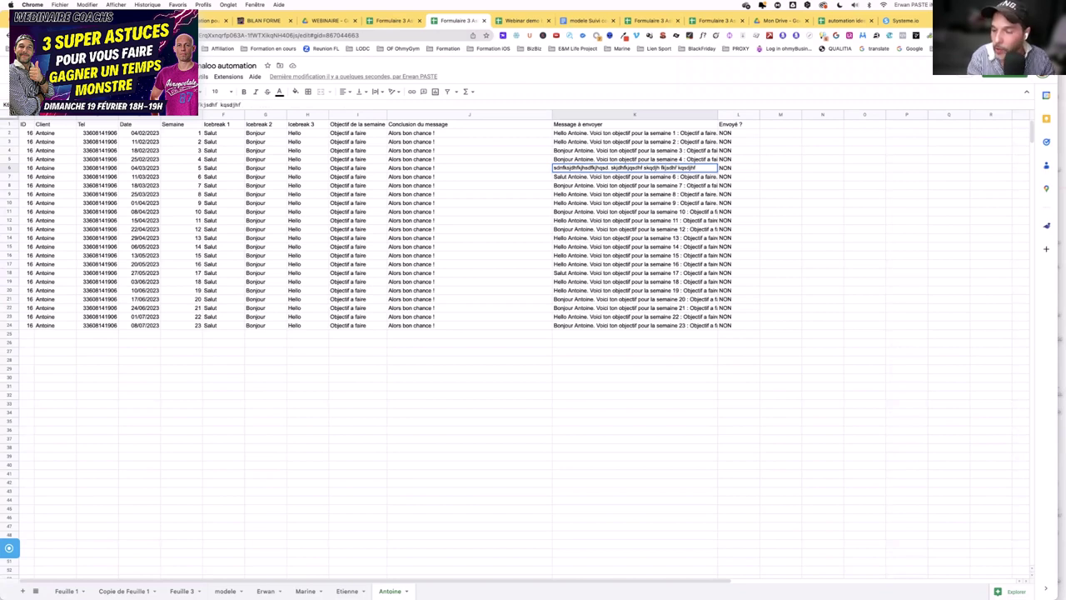
key("Return")
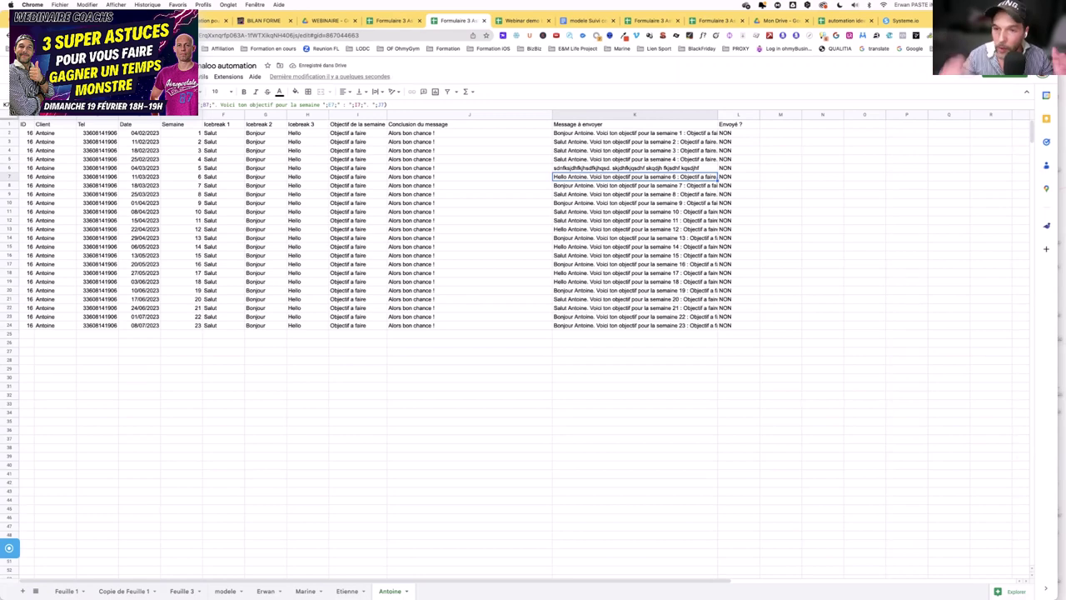
key("super+Tab")
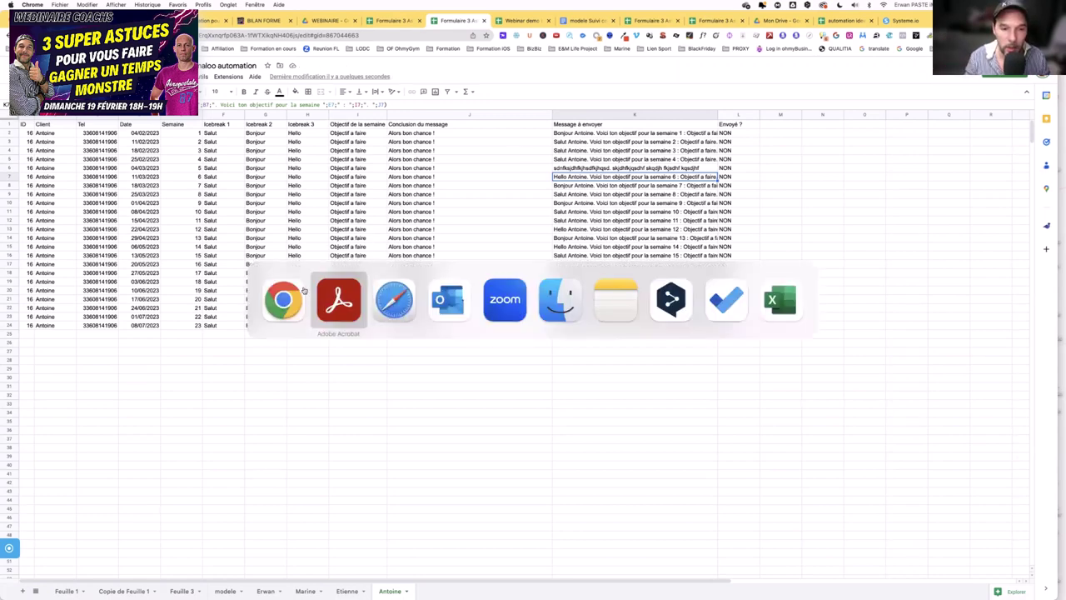
key("super+shift+Tab")
- Swipe past the training PDF and Outlook desktops to the coaching app's Accueil page and scroll to the BMI test
key("ctrl+Right")
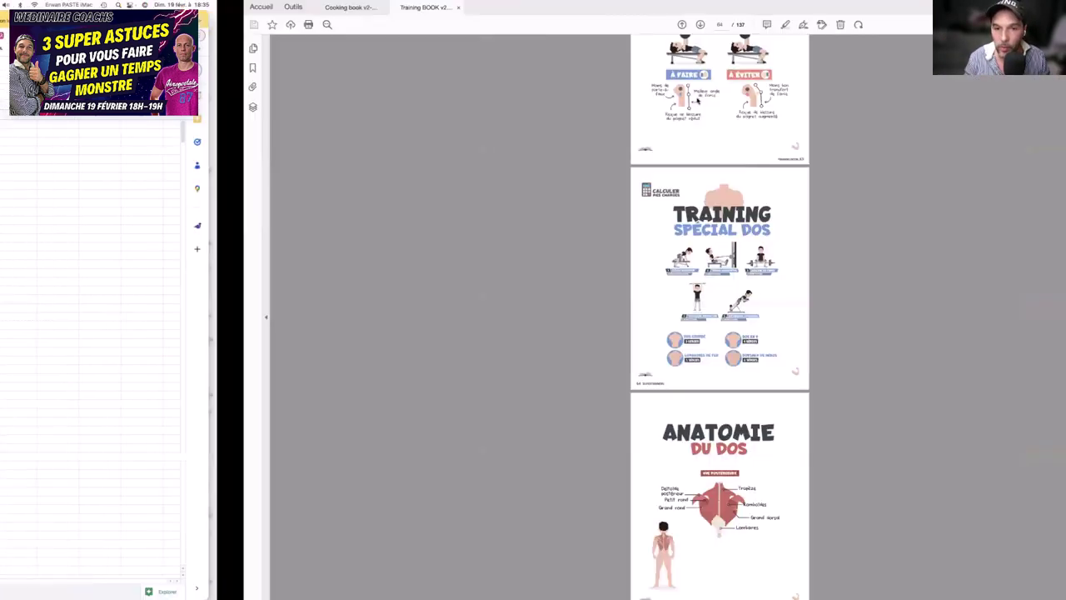
key("ctrl+Right")
key("ctrl+Right")
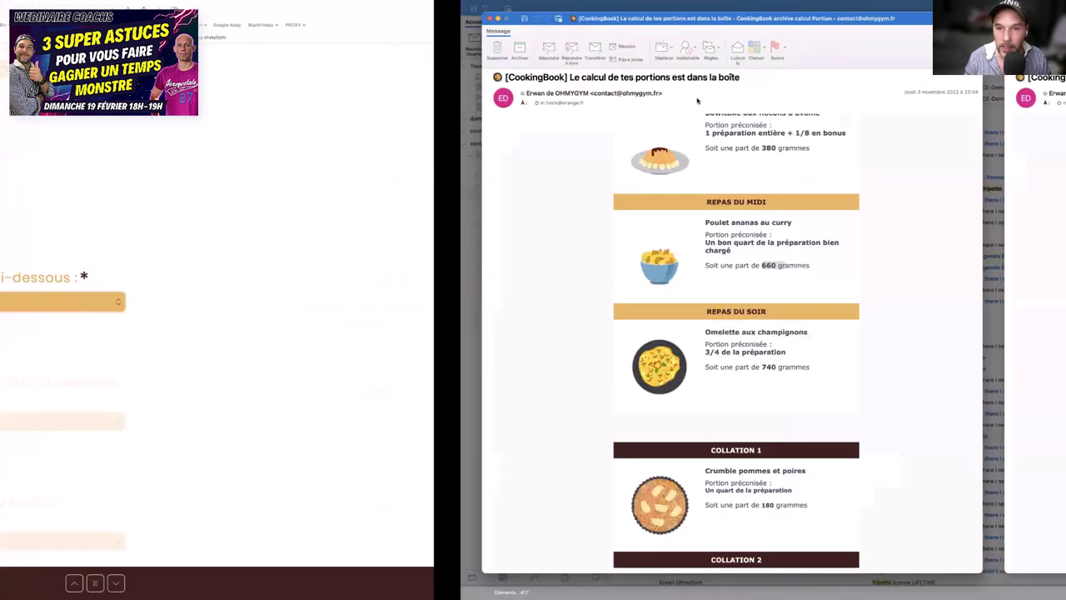
key("ctrl+Right")
scroll(536, 308, "down", 3)
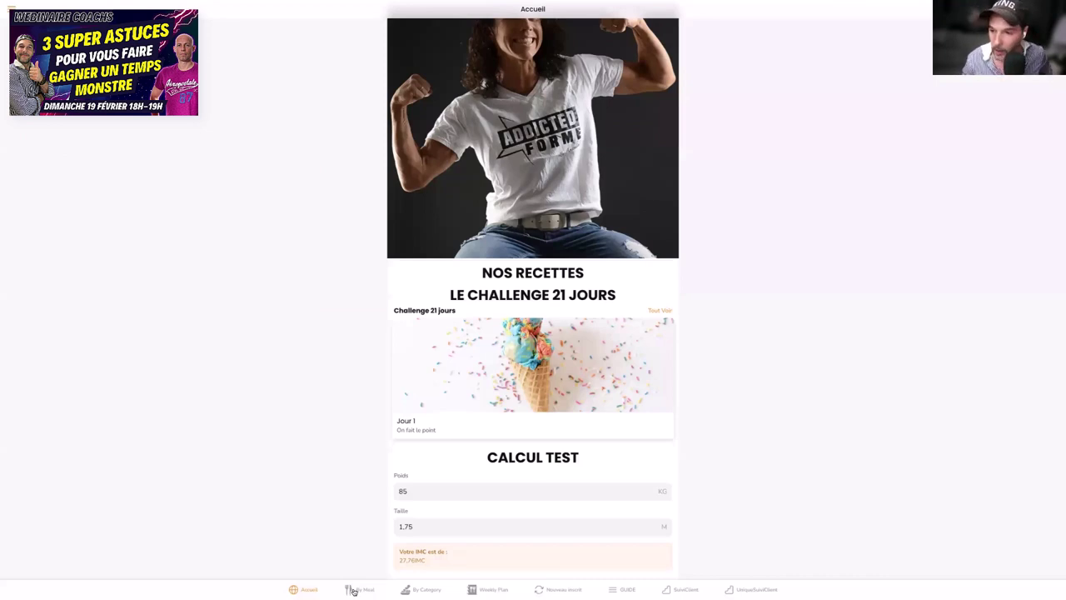
- Browse the By Meal Lunch recipes and the Week 1 plan, then move to the portion calculator form
left_click(353, 590)
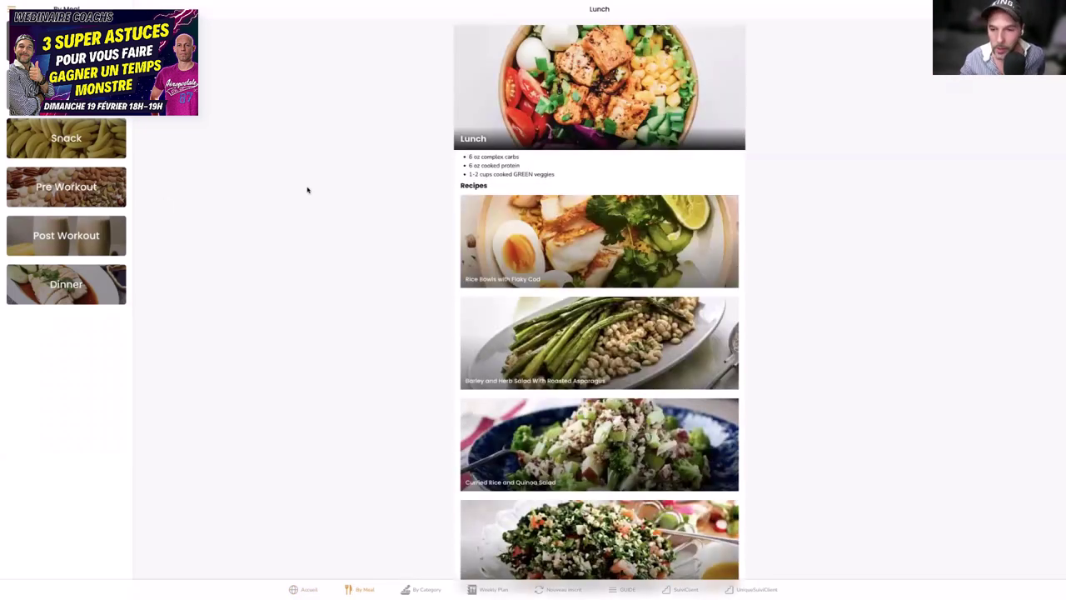
scroll(534, 257, "down", 5)
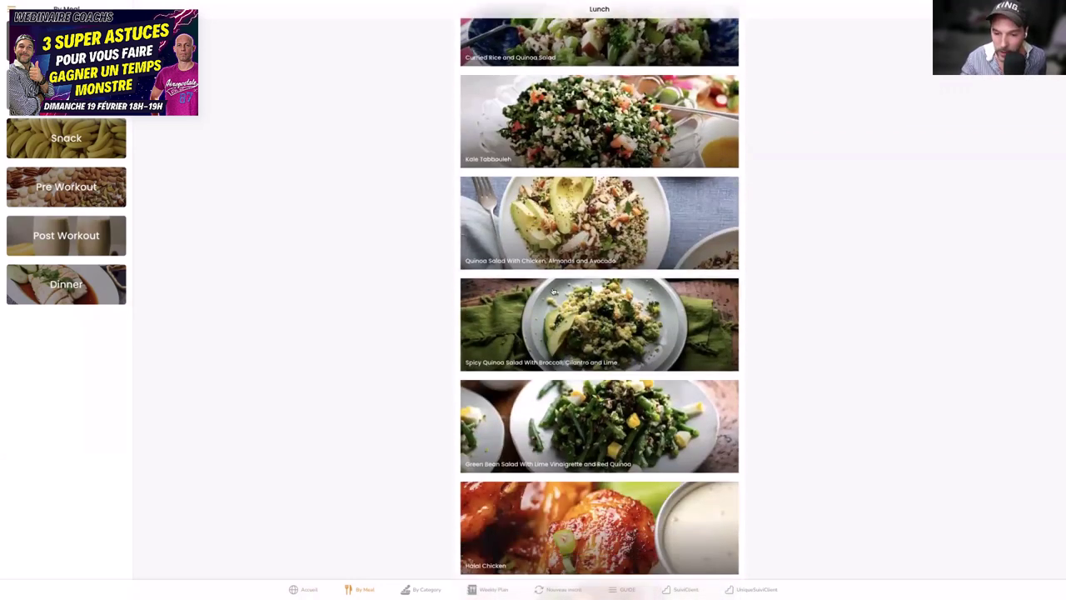
left_click(472, 590)
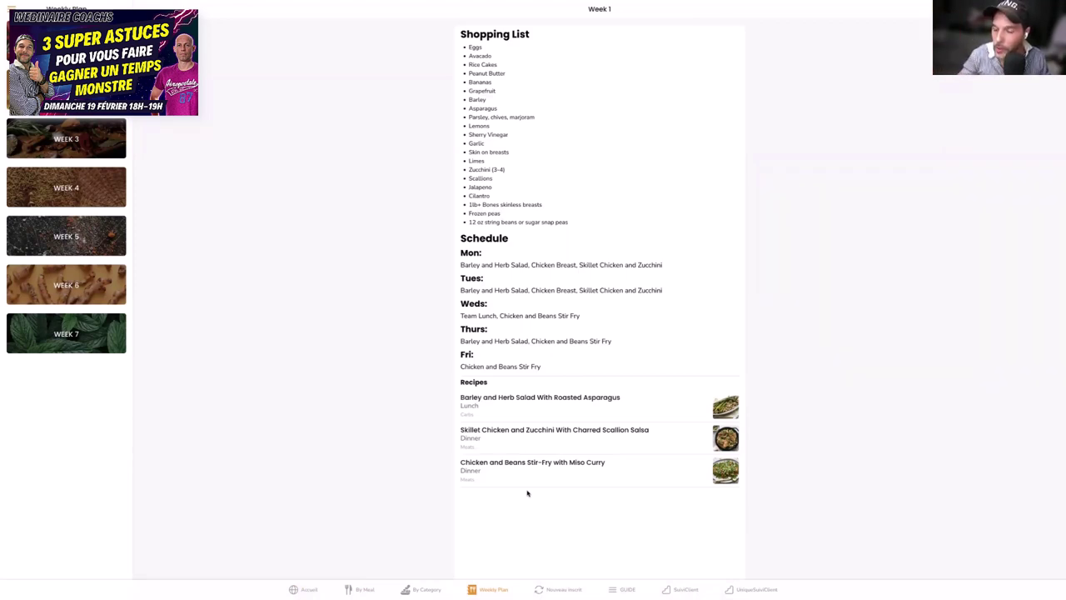
key("ctrl+Left")
key("ctrl+Left")
key("ctrl+Left")
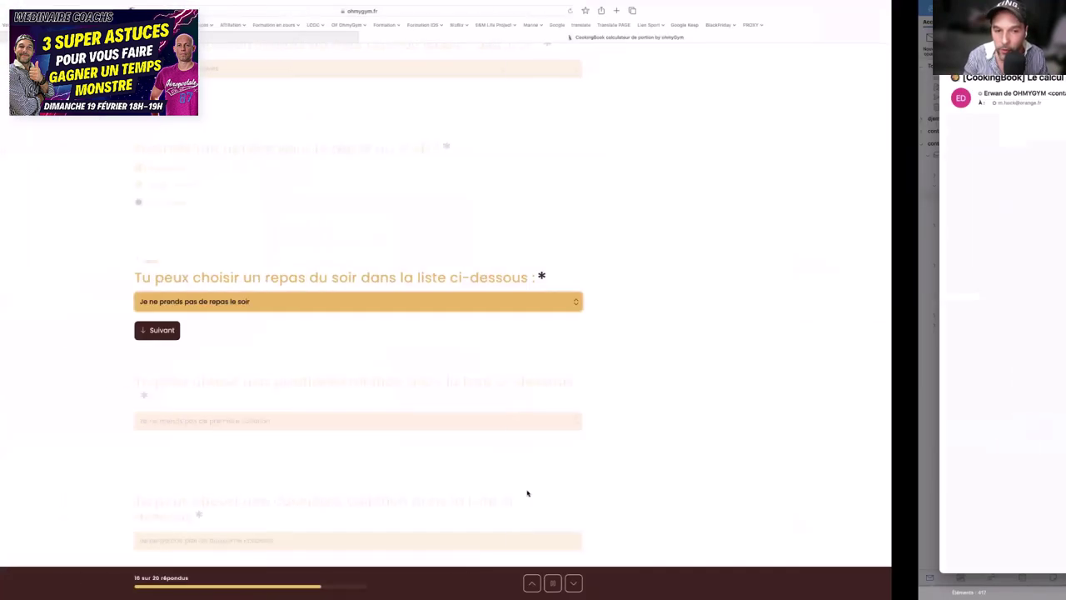
- Return past the training PDF to the shared Google Sheet's tab of 23 weekly messages
key("ctrl+Left")
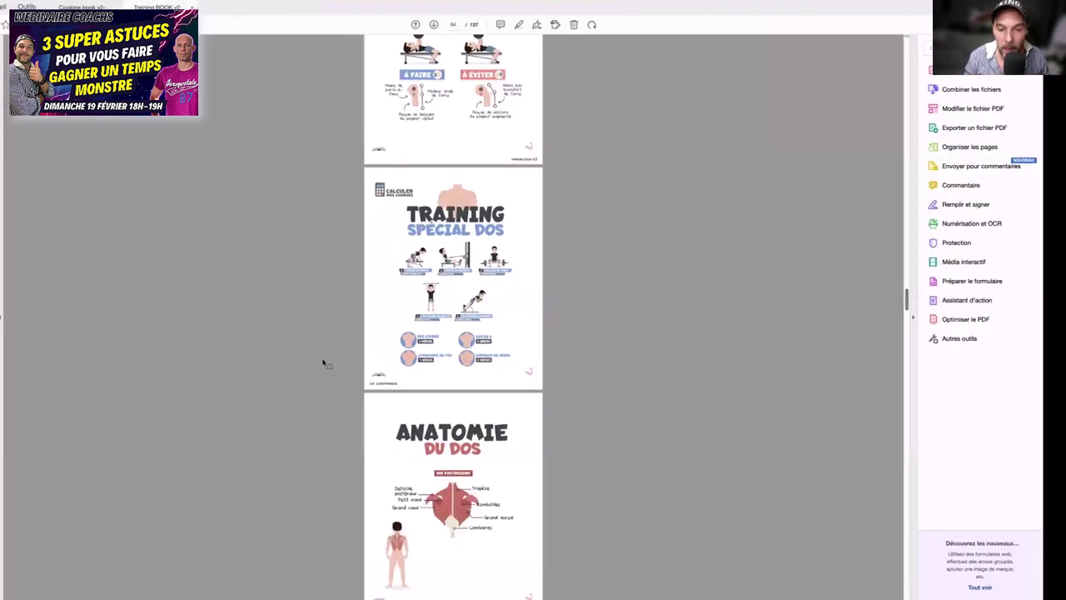
key("super+Tab")
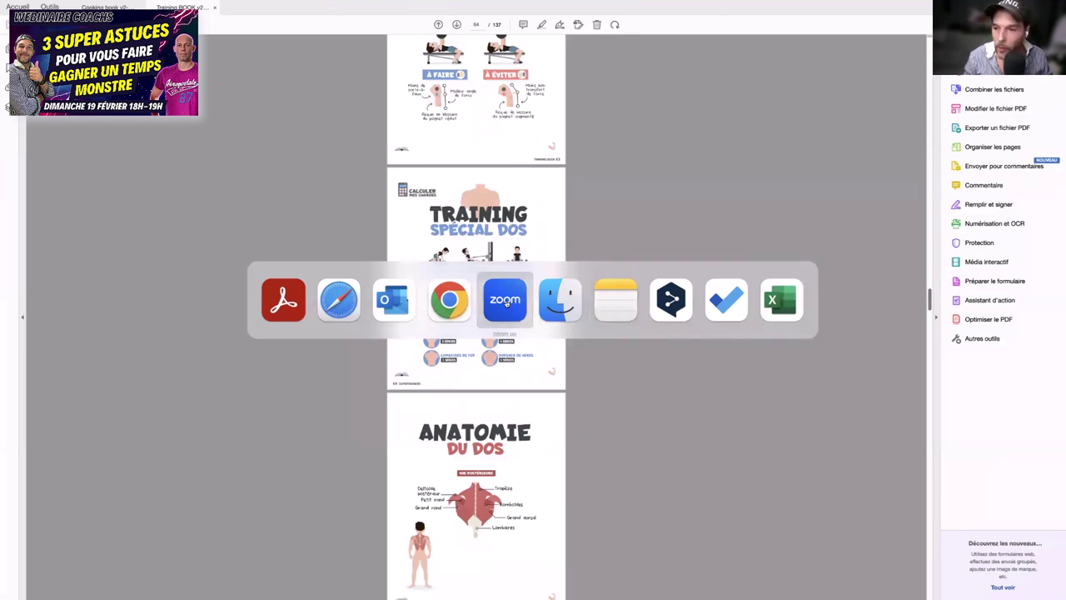
left_click(505, 299)
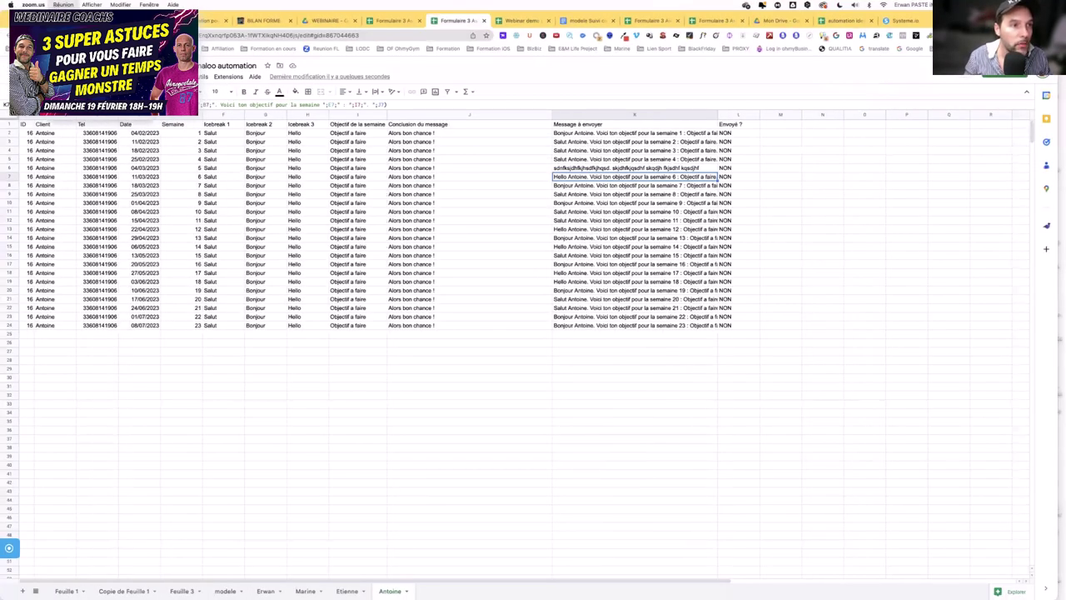